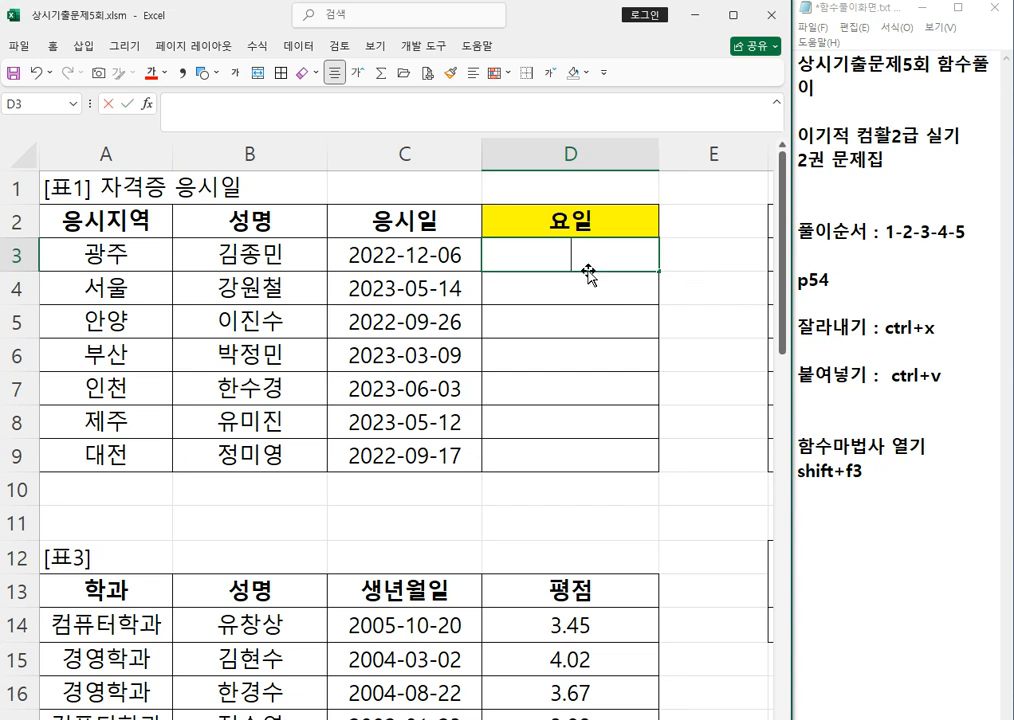
# - Start a WEEKDAY function in D3 and set its Serial_number argument to C3
pyautogui.write('=WEEK')
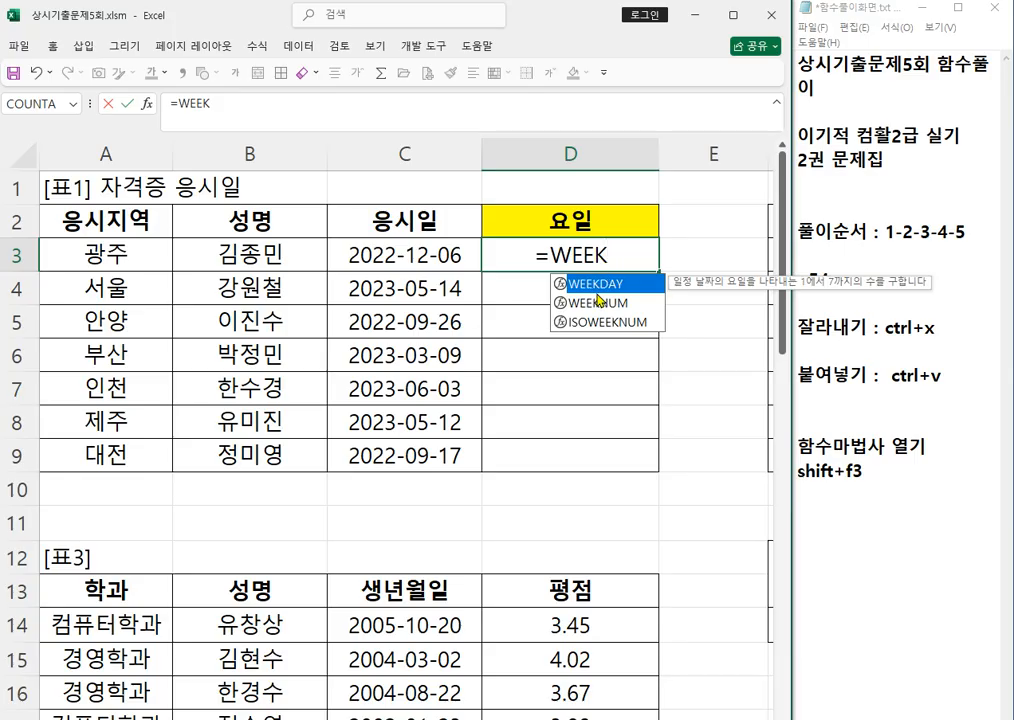
pyautogui.doubleClick(597, 285)
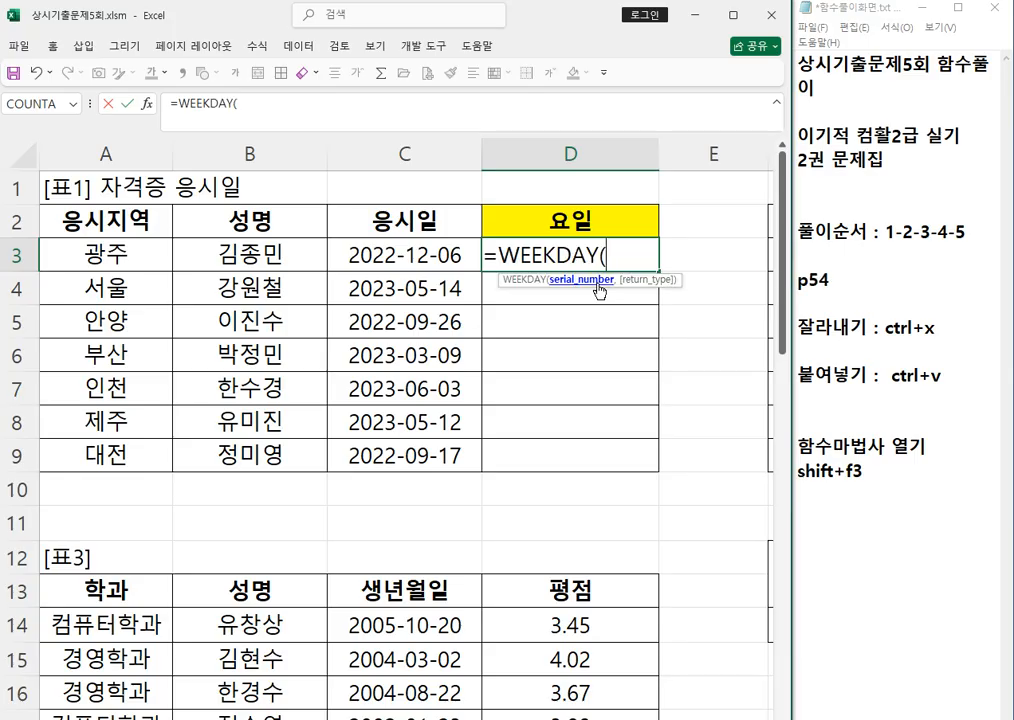
pyautogui.click(143, 106)
pyautogui.moveTo(510, 315); pyautogui.dragTo(559, 220)
pyautogui.click(385, 262)
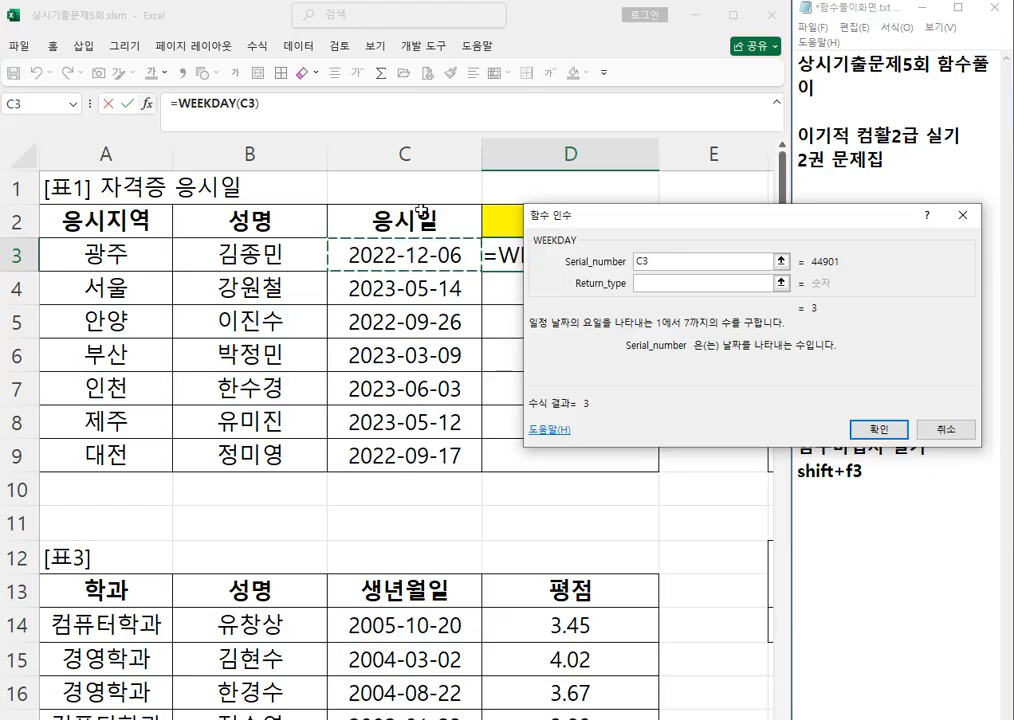
# - Set the WEEKDAY Return_type argument to 2 and commit the formula in D3
pyautogui.click(684, 286)
pyautogui.moveTo(714, 226); pyautogui.dragTo(446, 288)
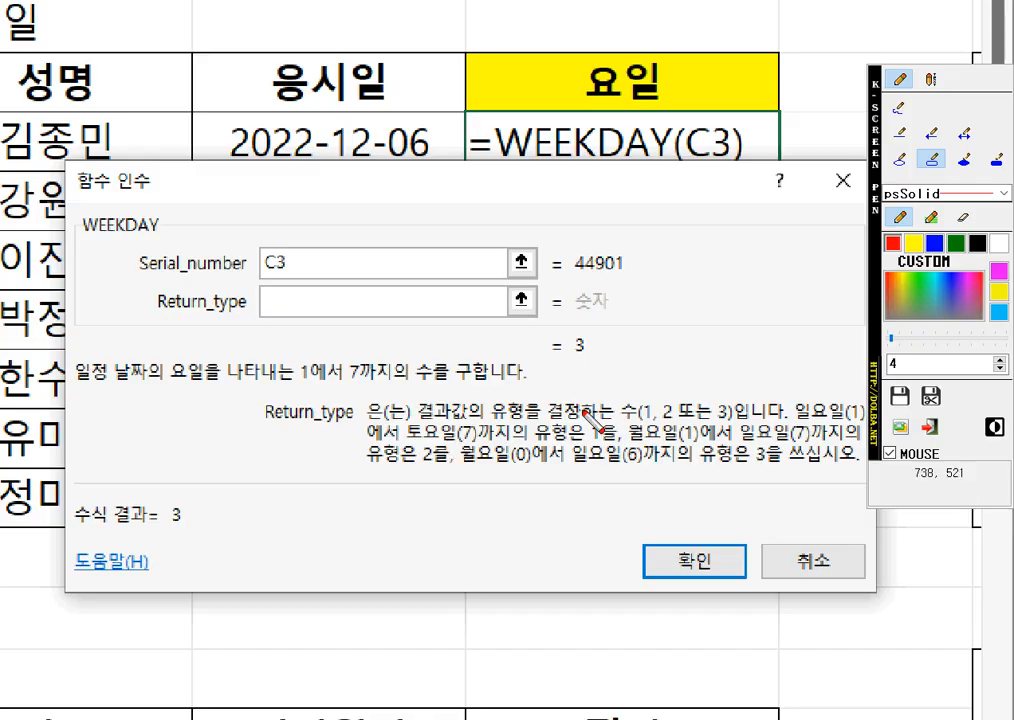
pyautogui.press('Escape')
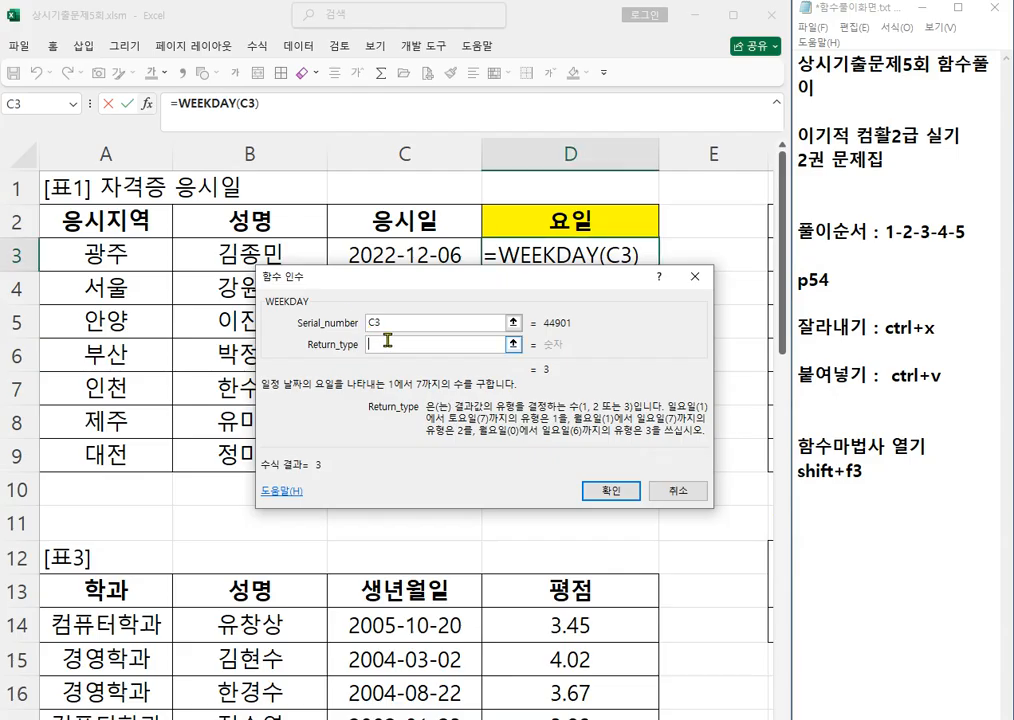
pyautogui.click(387, 343)
pyautogui.write('2')
pyautogui.click(595, 490)
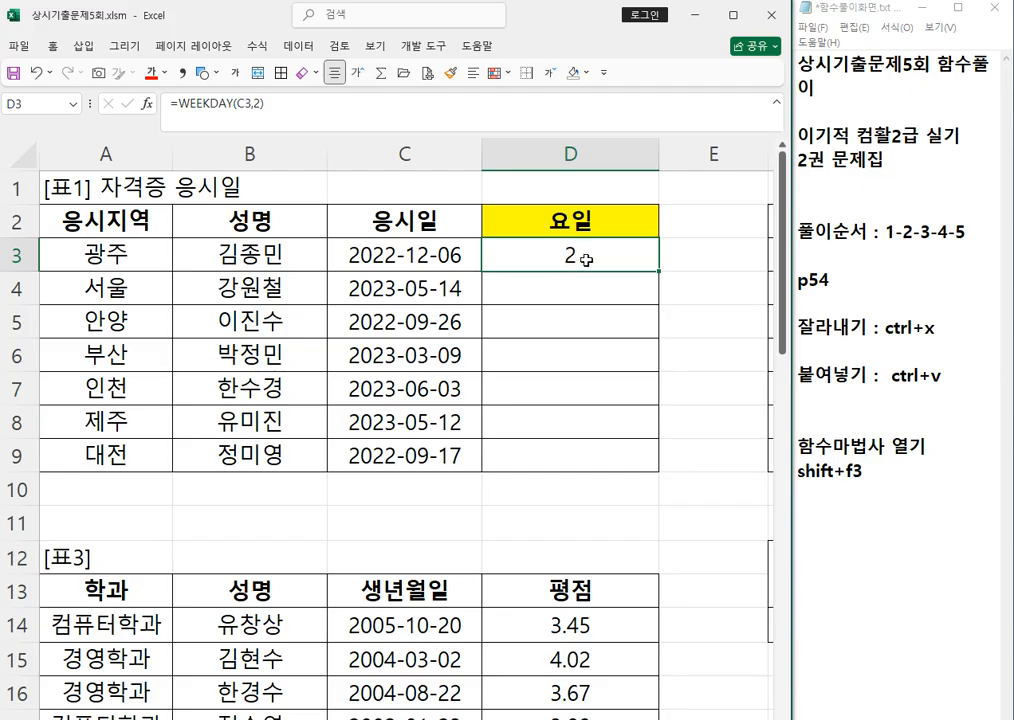
pyautogui.click(673, 343)
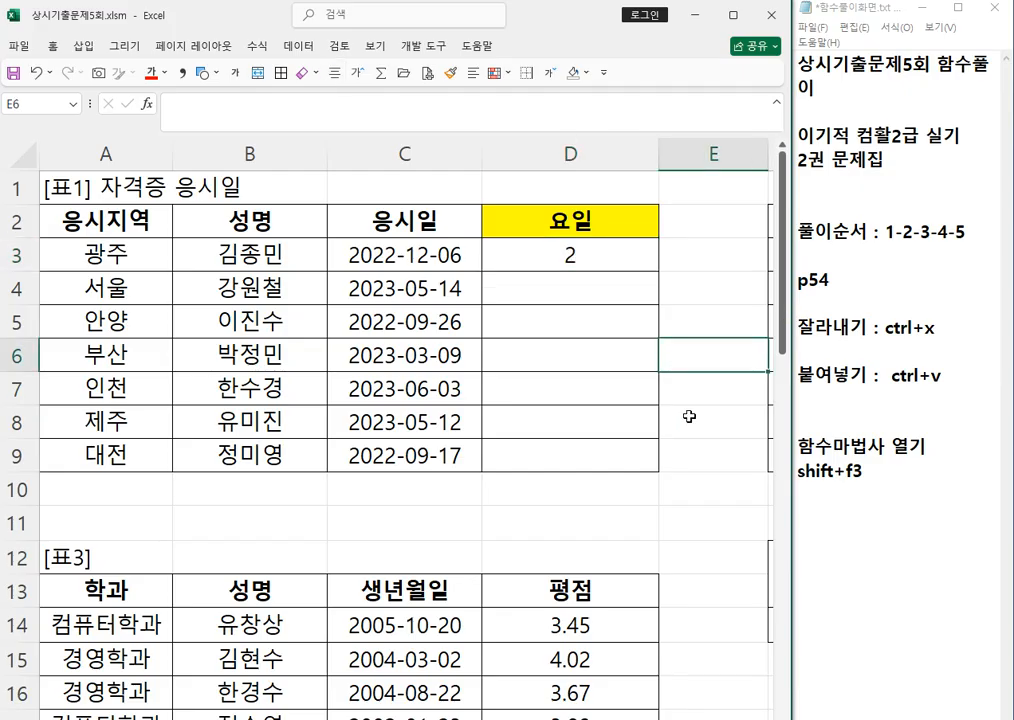
pyautogui.click(718, 558)
pyautogui.click(713, 320)
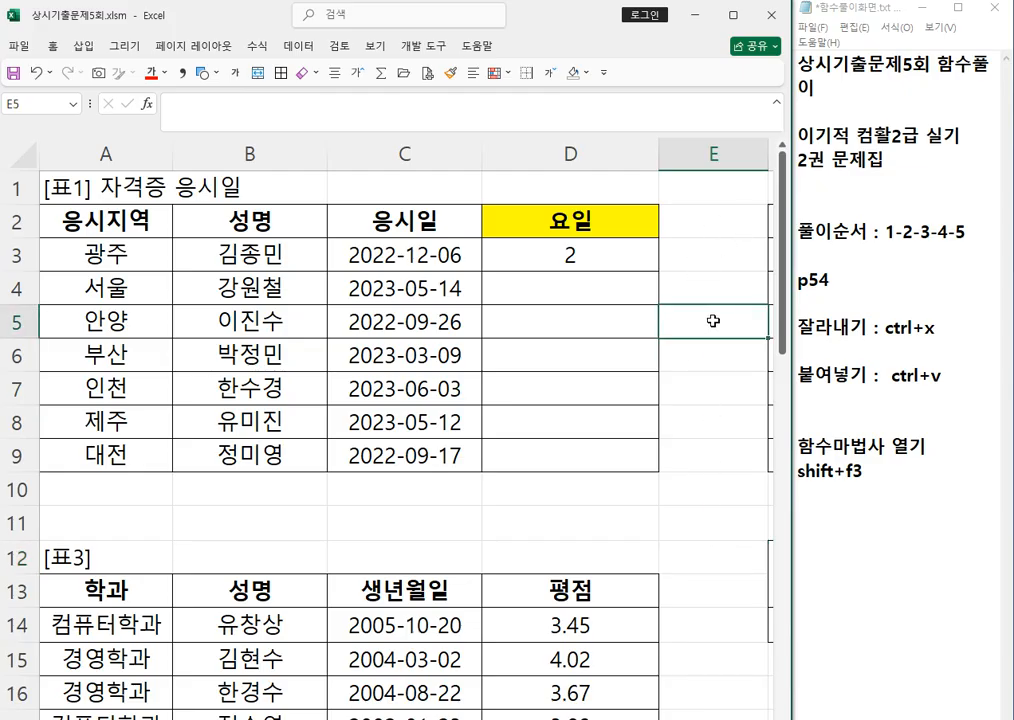
pyautogui.click(481, 162)
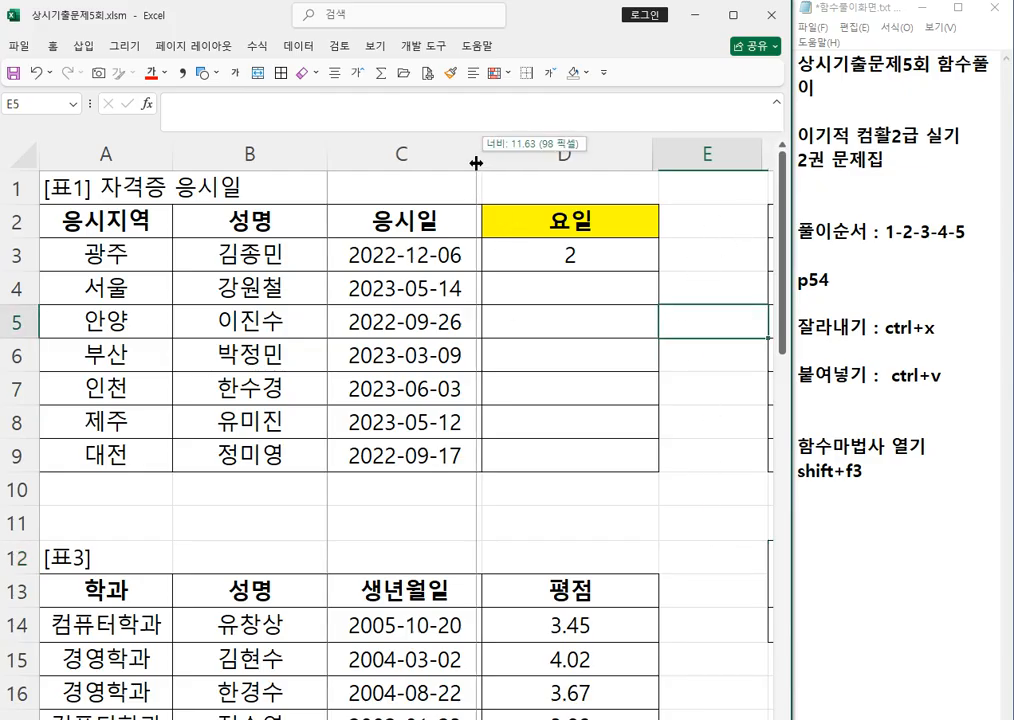
# - Hide columns F through K to free space beside the exam date table
pyautogui.scroll(-3, 593, 398)
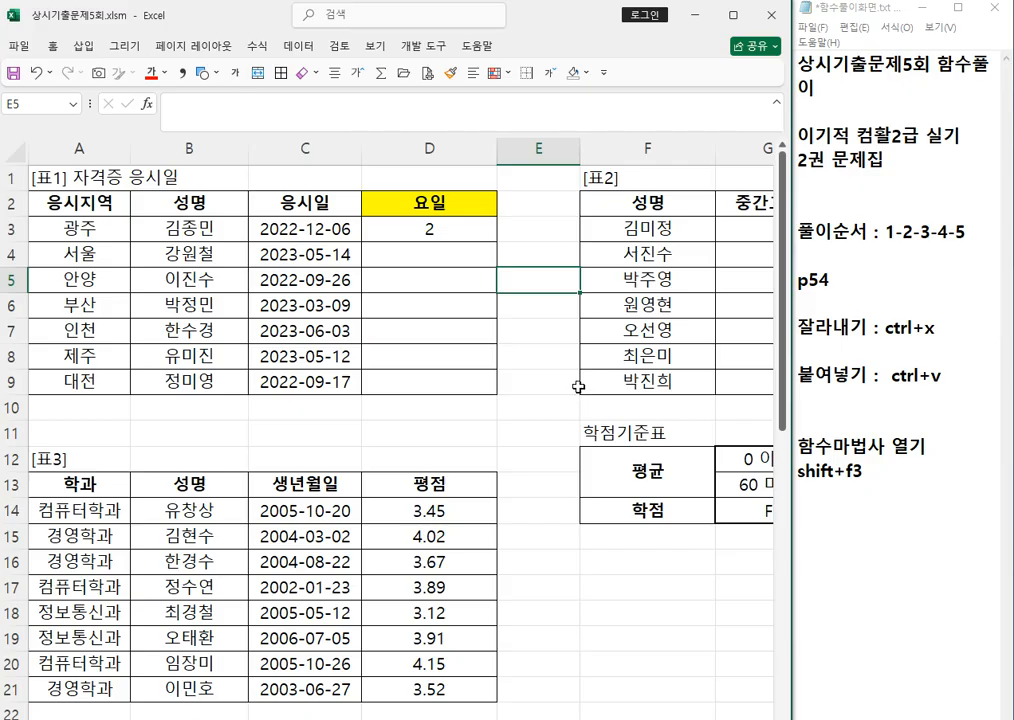
pyautogui.moveTo(590, 150); pyautogui.dragTo(536, 150)
pyautogui.rightClick(536, 150)
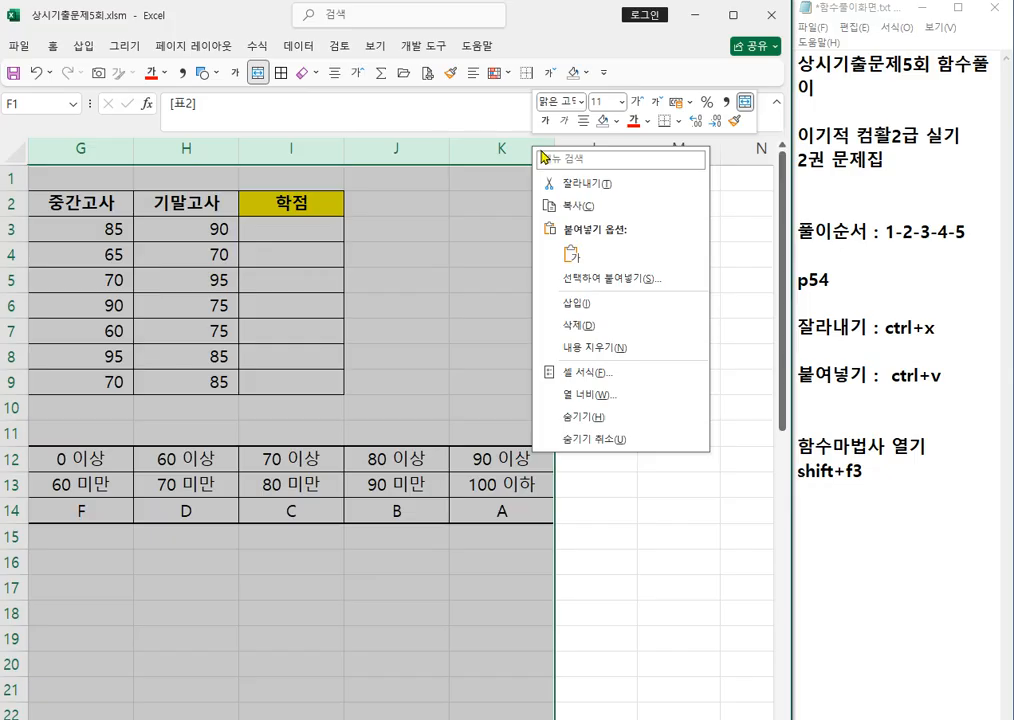
pyautogui.click(575, 420)
# - Enter 1 in L2 and 월 in M2 as the start of a weekday number reference list
pyautogui.click(398, 305)
pyautogui.click(390, 228)
pyautogui.click(397, 208)
pyautogui.write('1')
pyautogui.press('Tab')
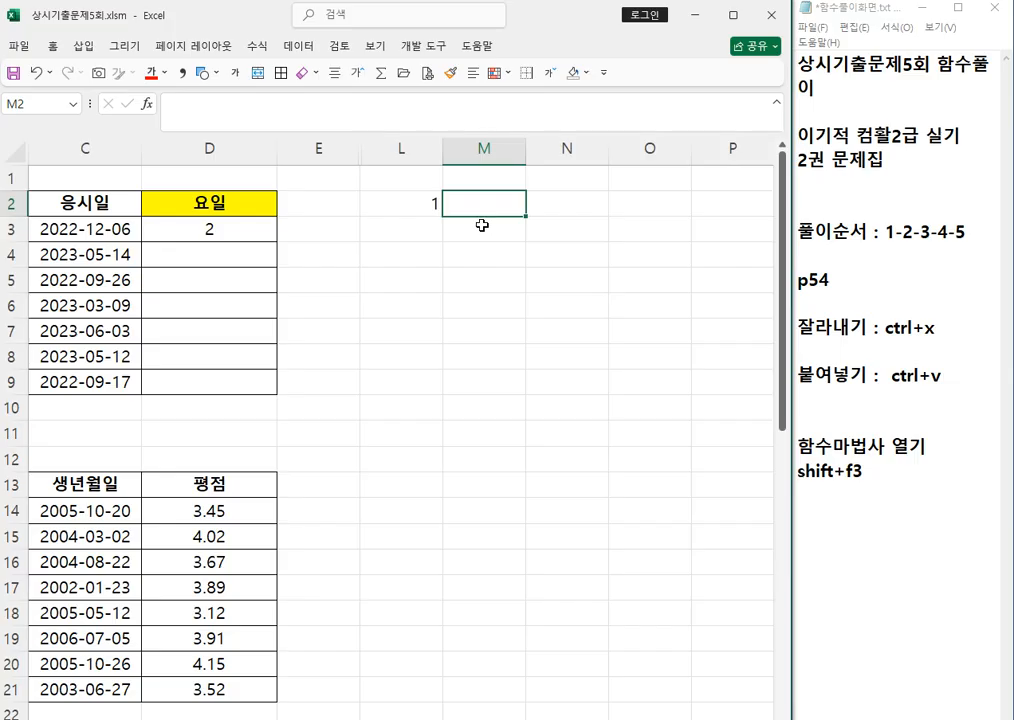
pyautogui.write('DNJF')
pyautogui.press('BackSpace')
pyautogui.press('BackSpace')
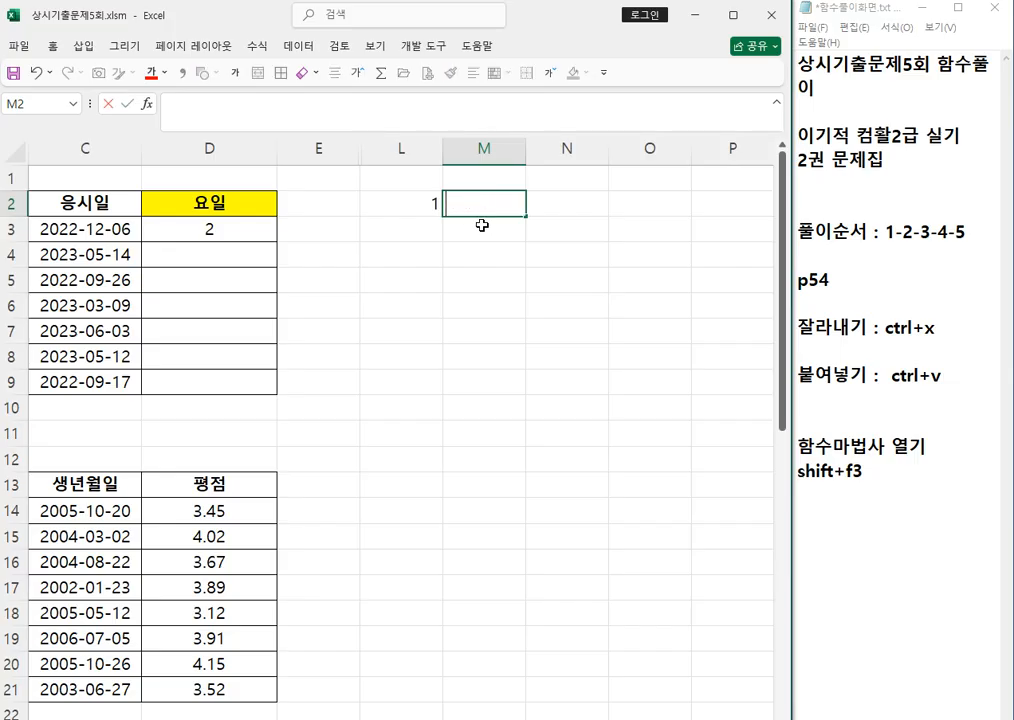
pyautogui.write('월')
pyautogui.press('Return')
# - Extend the reference list down to row 8, with numbers 1 to 7 in column L and weekdays 월 to 일 in column M
pyautogui.moveTo(425, 203); pyautogui.dragTo(471, 201)
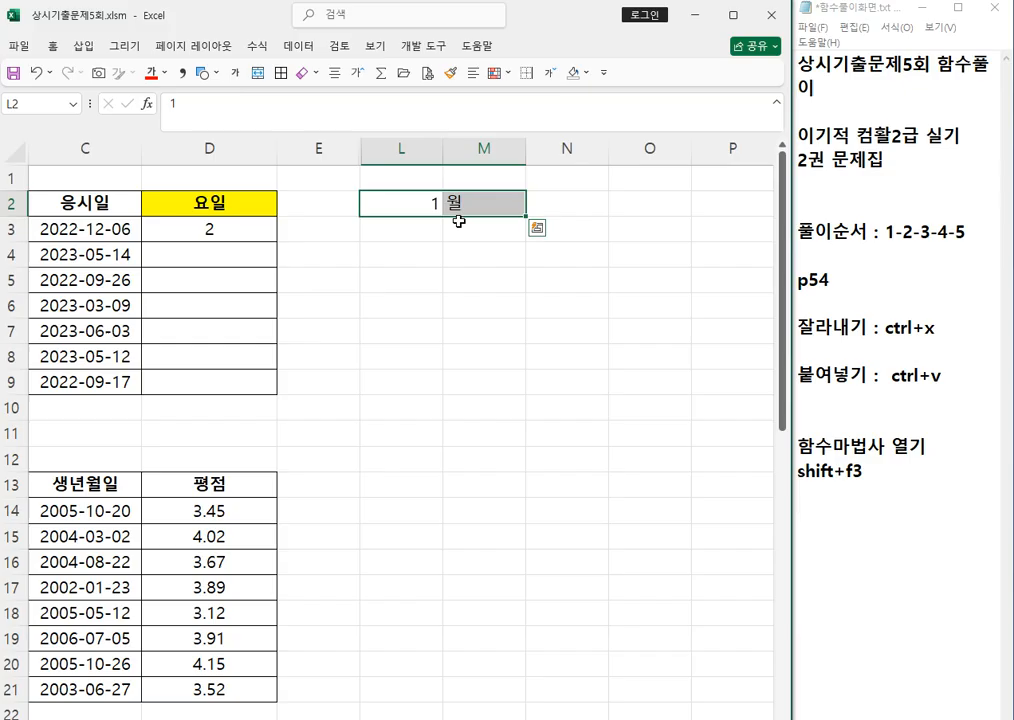
pyautogui.click(439, 212)
pyautogui.moveTo(443, 215); pyautogui.dragTo(445, 366)
pyautogui.click(502, 222)
pyautogui.click(520, 206)
pyautogui.moveTo(526, 216); pyautogui.dragTo(531, 375)
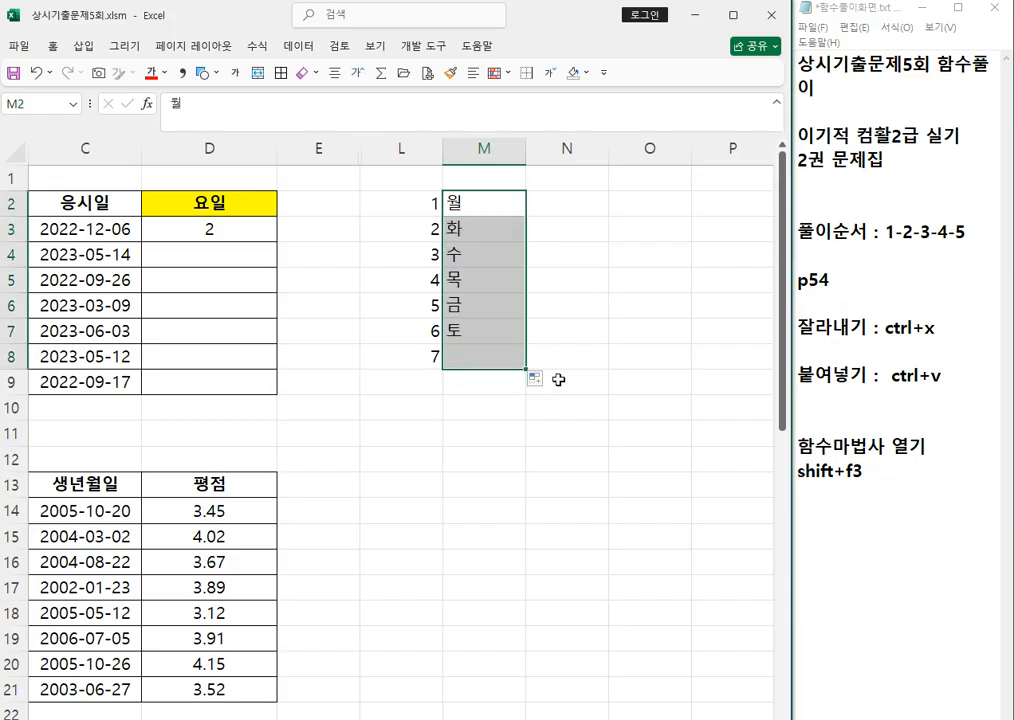
# - Shade the weekday rows 1 to 5 (월 to 금) in L2:M6 with a green fill
pyautogui.keyDown('ctrl'); pyautogui.scroll(2, 602, 446); pyautogui.keyUp('ctrl')
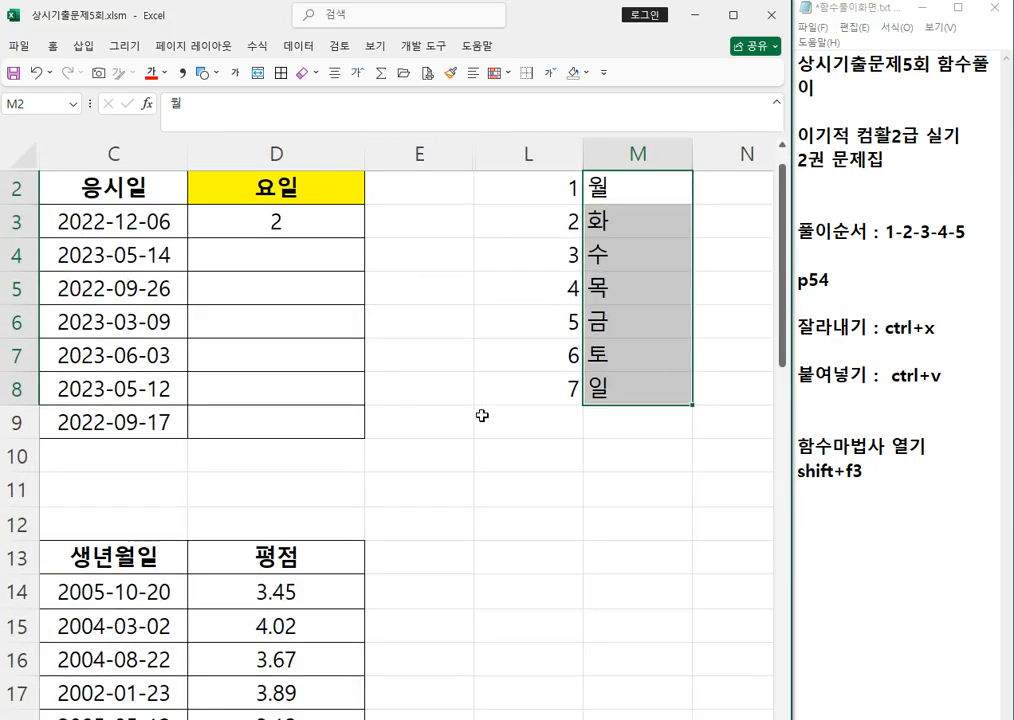
pyautogui.scroll(1, 482, 416)
pyautogui.click(521, 422)
pyautogui.moveTo(547, 229); pyautogui.dragTo(611, 351)
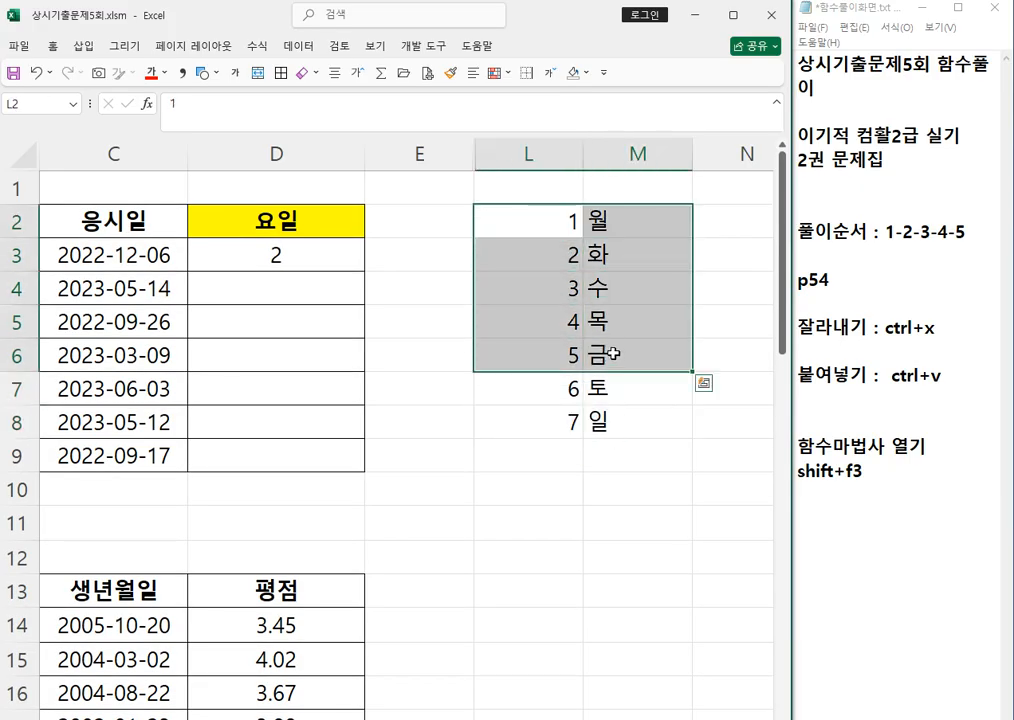
pyautogui.click(585, 76)
pyautogui.click(660, 317)
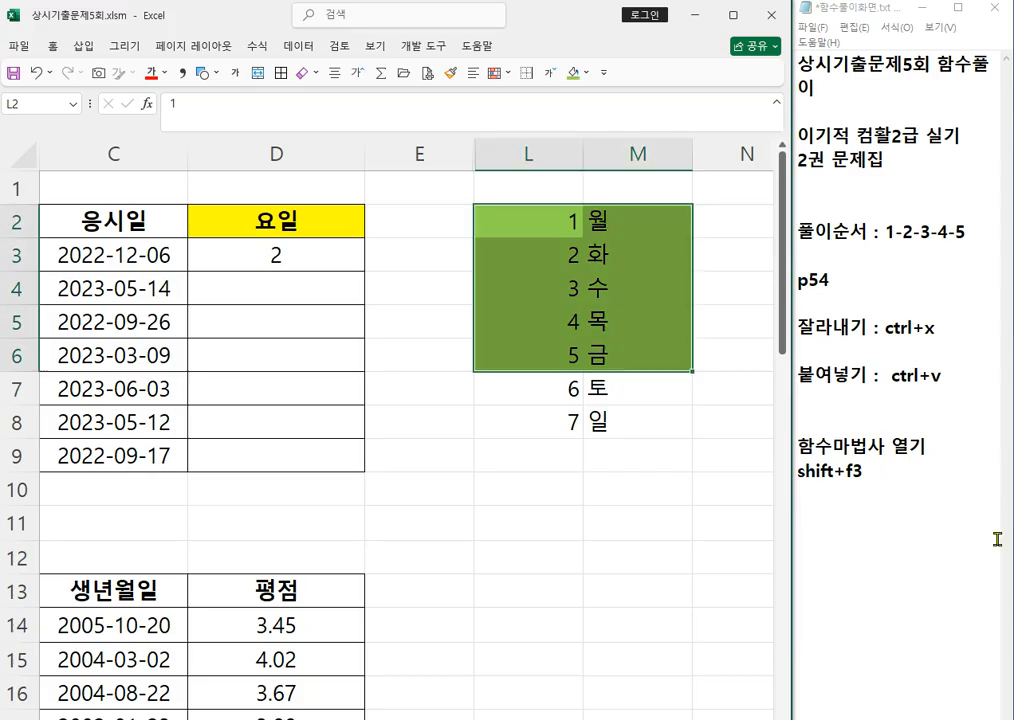
pyautogui.click(676, 565)
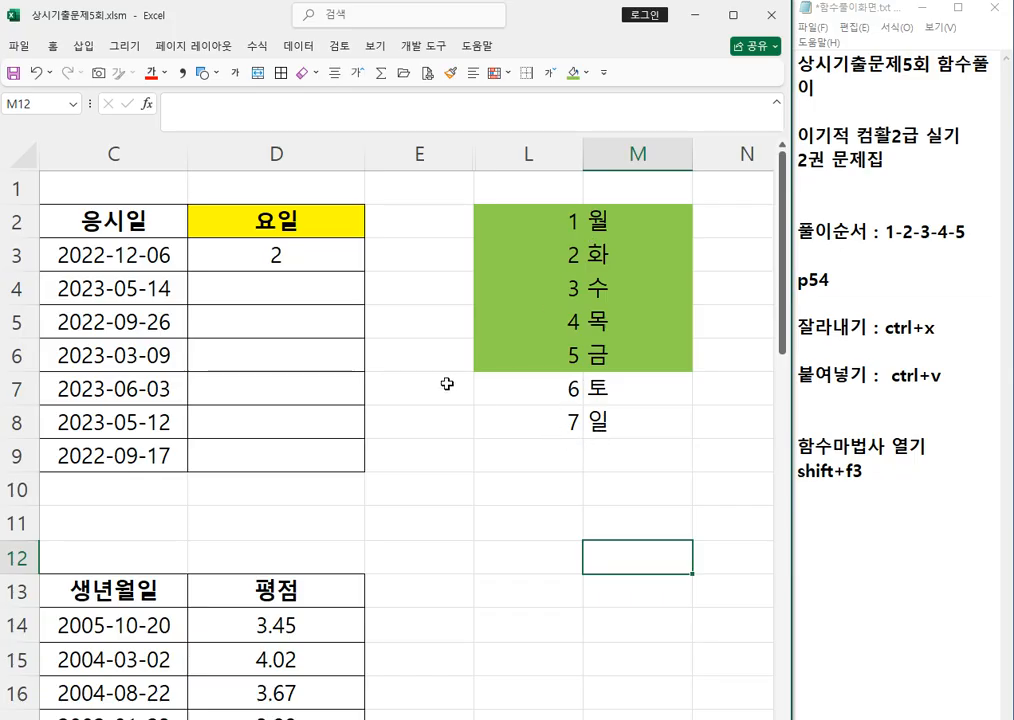
# - Cut the WEEKDAY(C3,2) expression out of the formula in D3, leaving only the equals sign
pyautogui.click(330, 258)
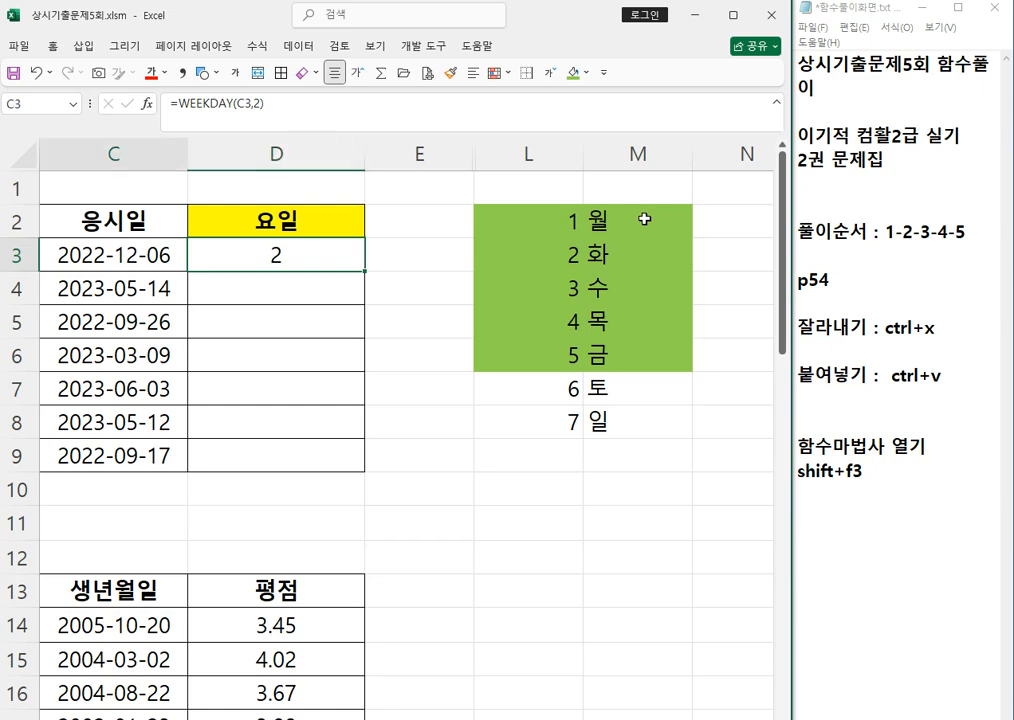
pyautogui.press('Home')
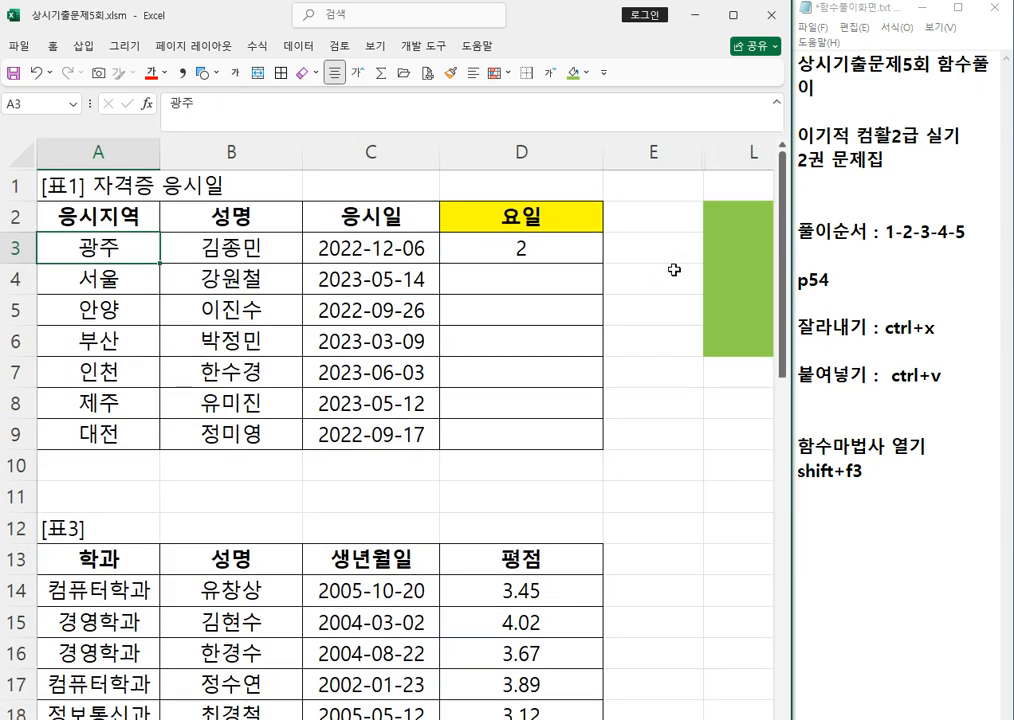
pyautogui.click(545, 256)
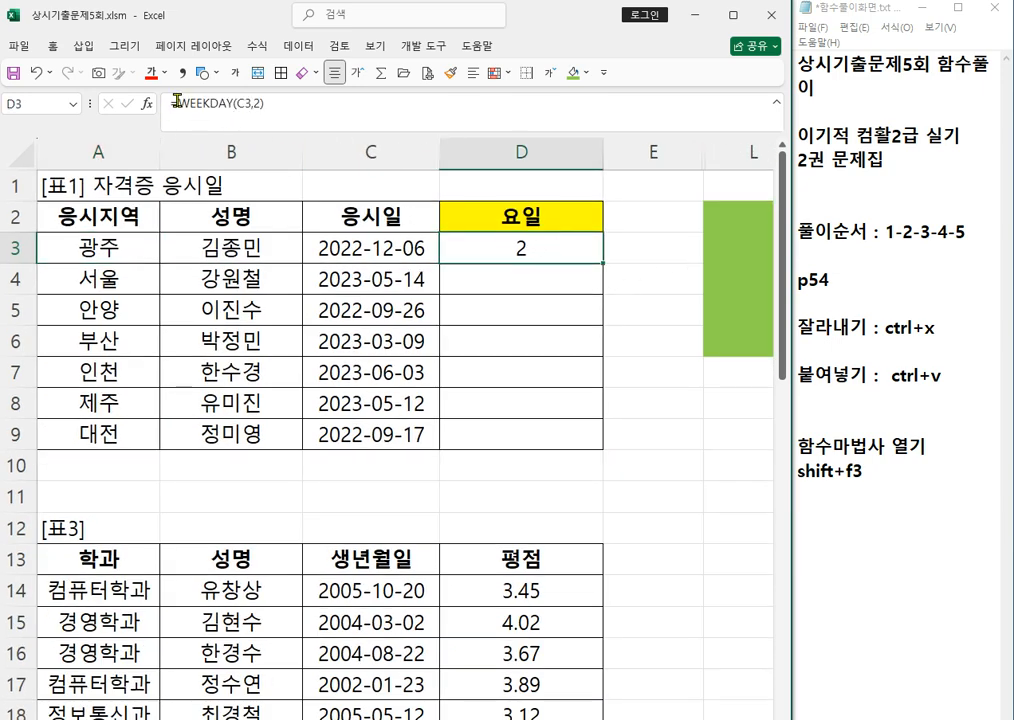
pyautogui.moveTo(176, 101); pyautogui.dragTo(351, 100)
pyautogui.press('BackSpace')
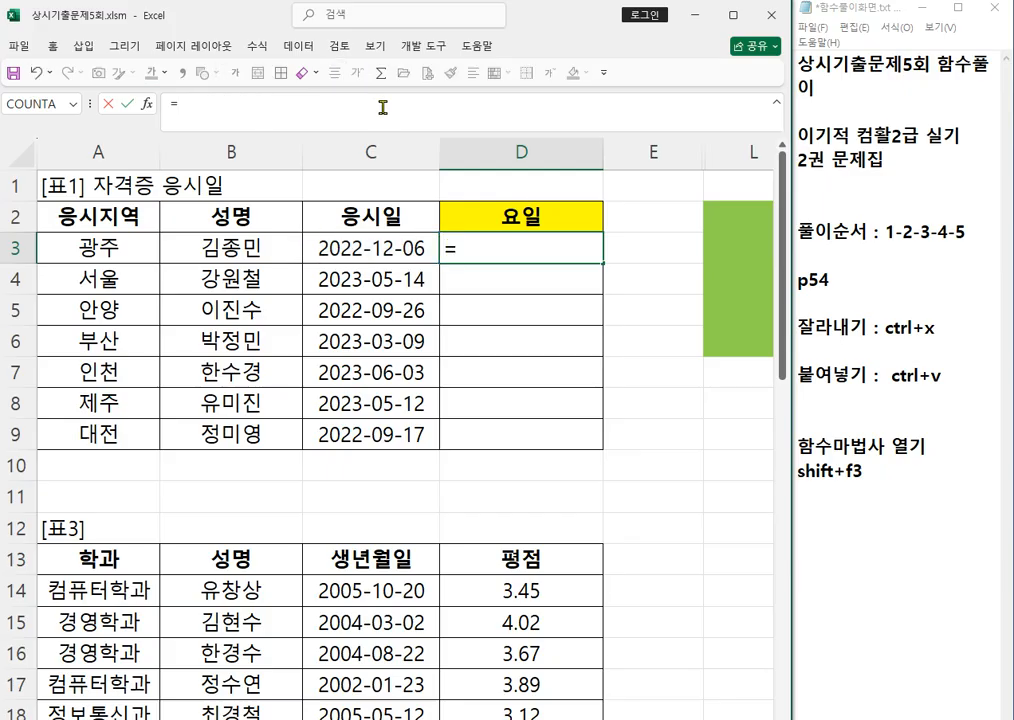
# - Start an IF function in D3 and set its Logical_test to WEEKDAY(C3,2)<=5, reusing the cut expression
pyautogui.write('ㅁ')
pyautogui.press('BackSpace')
pyautogui.write('ㅑㄹ')
pyautogui.press('BackSpace')
pyautogui.press('BackSpace')
pyautogui.press('Hangul')
pyautogui.write('IF(')
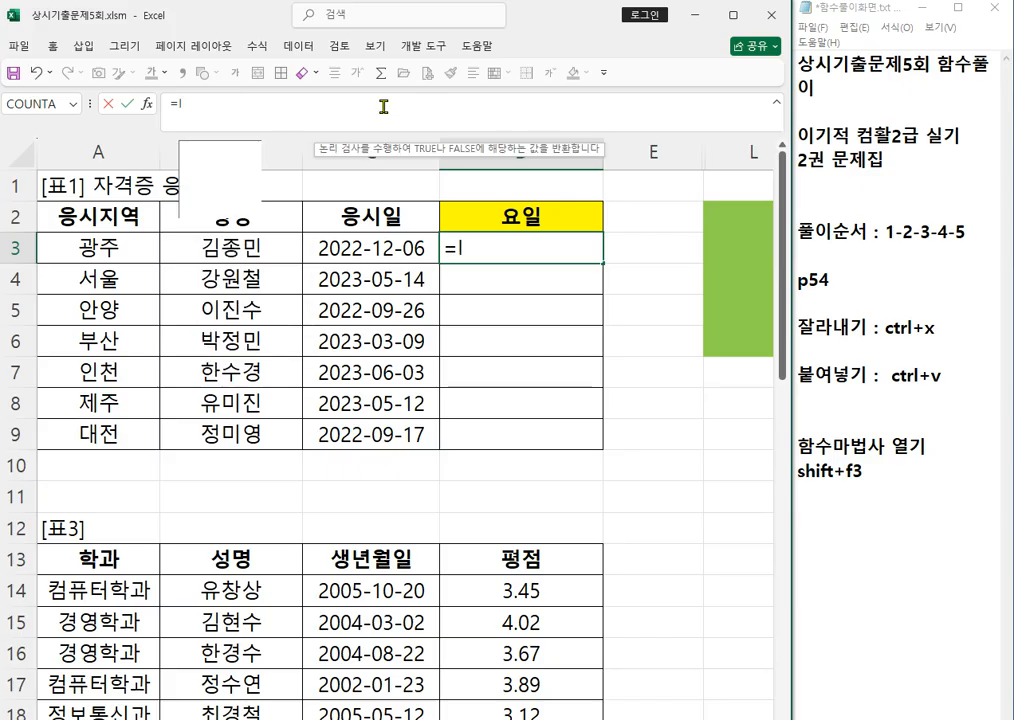
pyautogui.click(147, 104)
pyautogui.moveTo(397, 276); pyautogui.dragTo(343, 241)
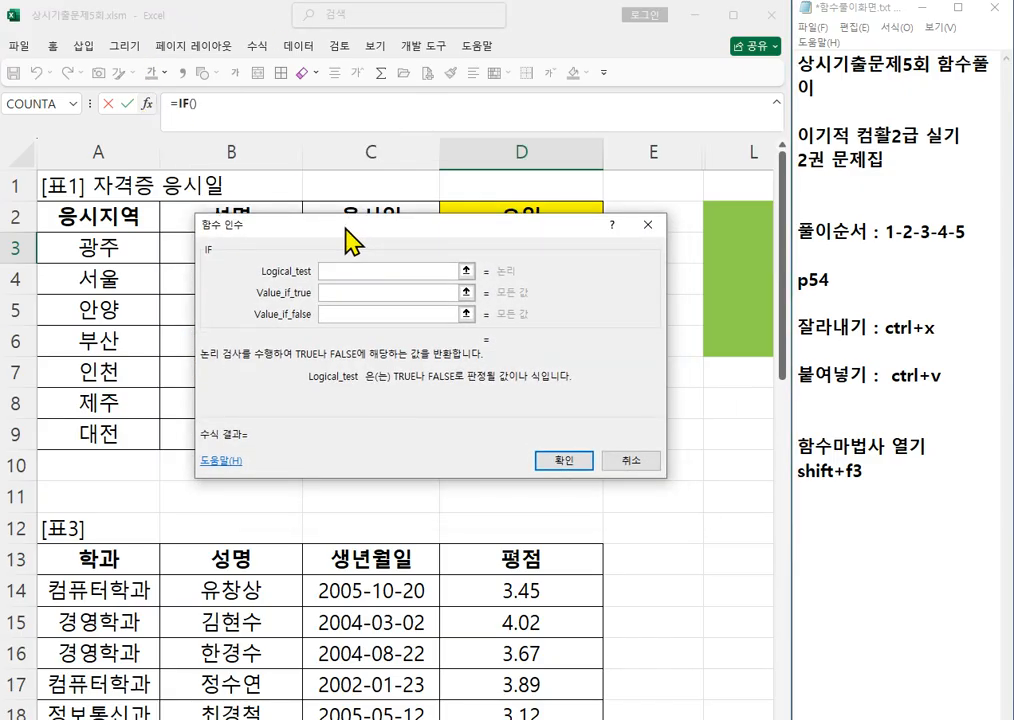
pyautogui.hotkey('ctrl', 'v')
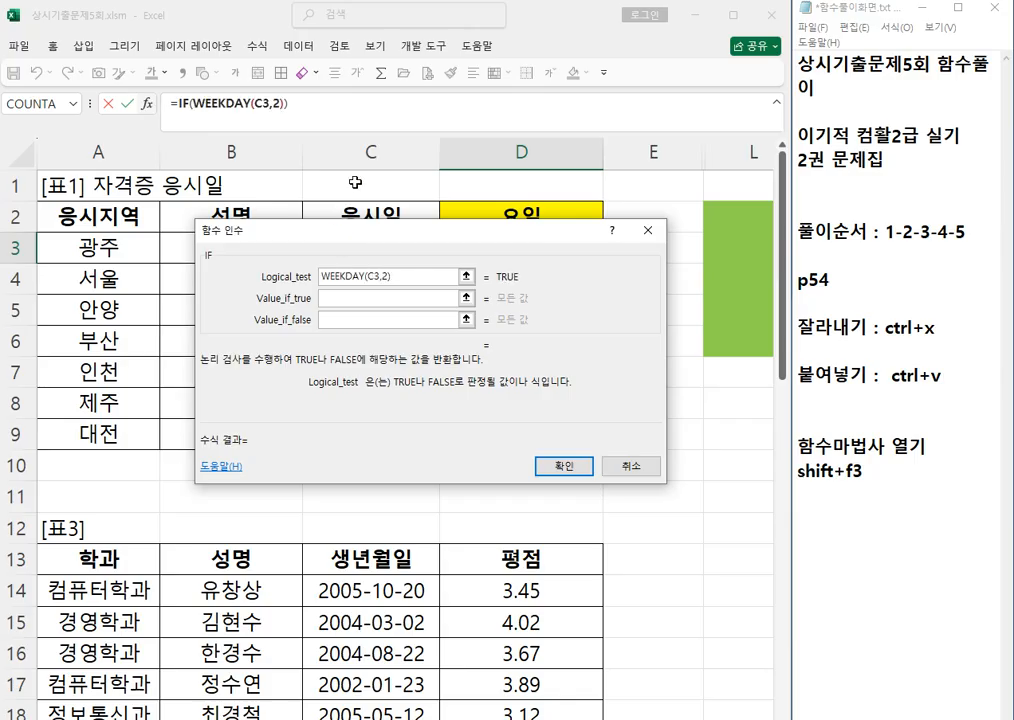
pyautogui.moveTo(493, 236); pyautogui.dragTo(442, 258)
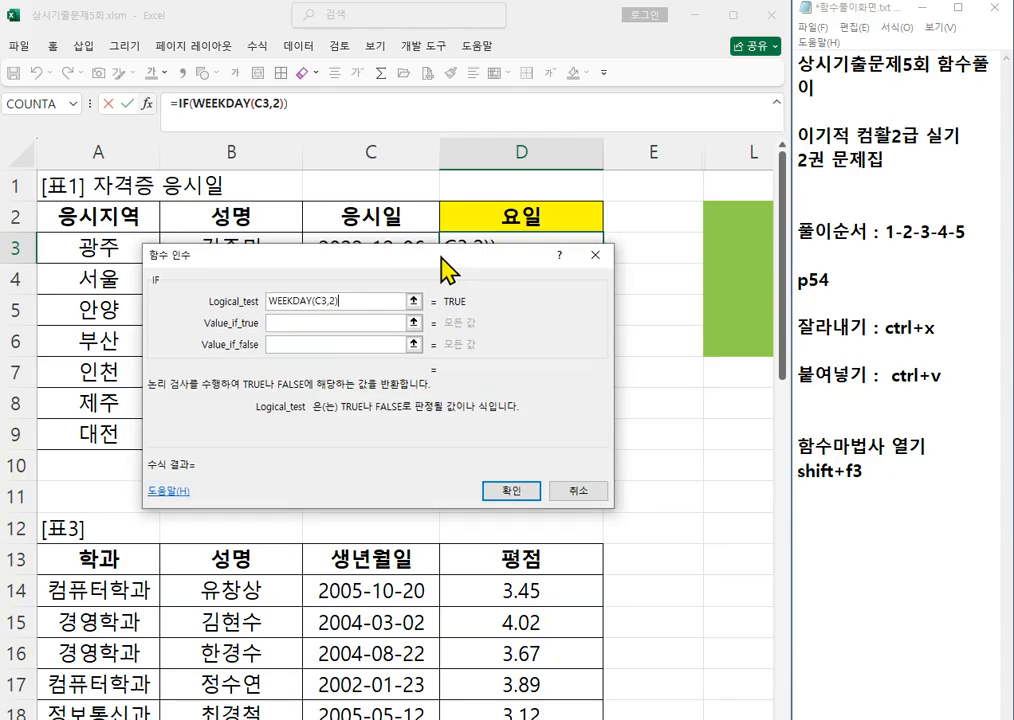
pyautogui.write('<=5')
# - Set the IF function's Value_if_true argument to "평일"
pyautogui.click(330, 328)
pyautogui.write('"VUD')
pyautogui.press('BackSpace')
pyautogui.press('BackSpace')
pyautogui.press('BackSpace')
pyautogui.write('평일"')
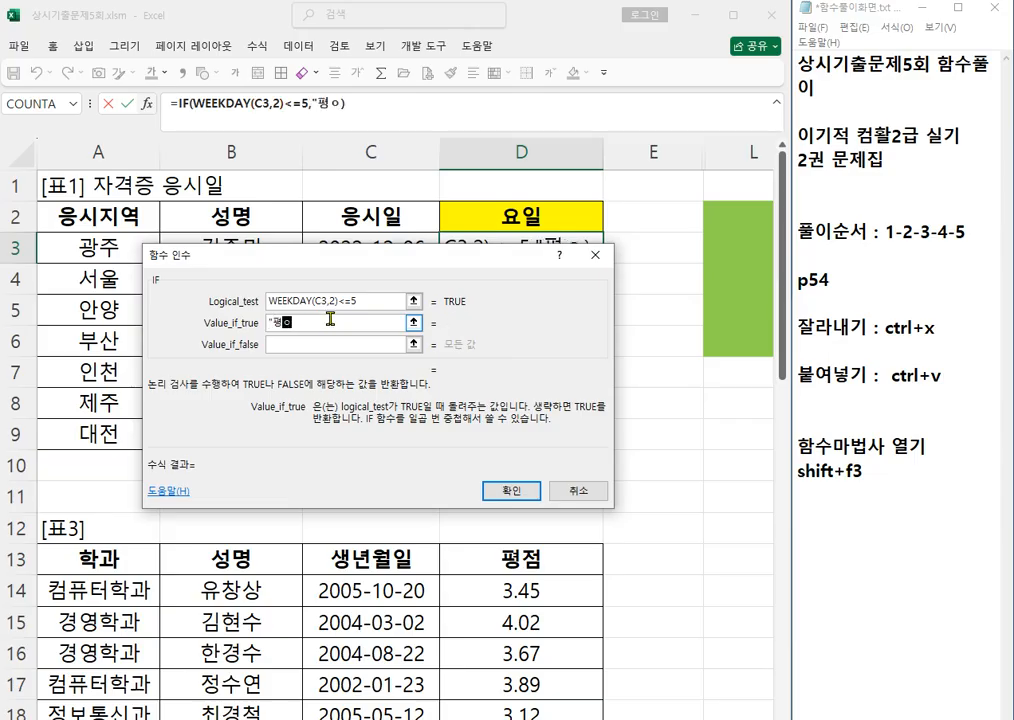
pyautogui.press('Tab')
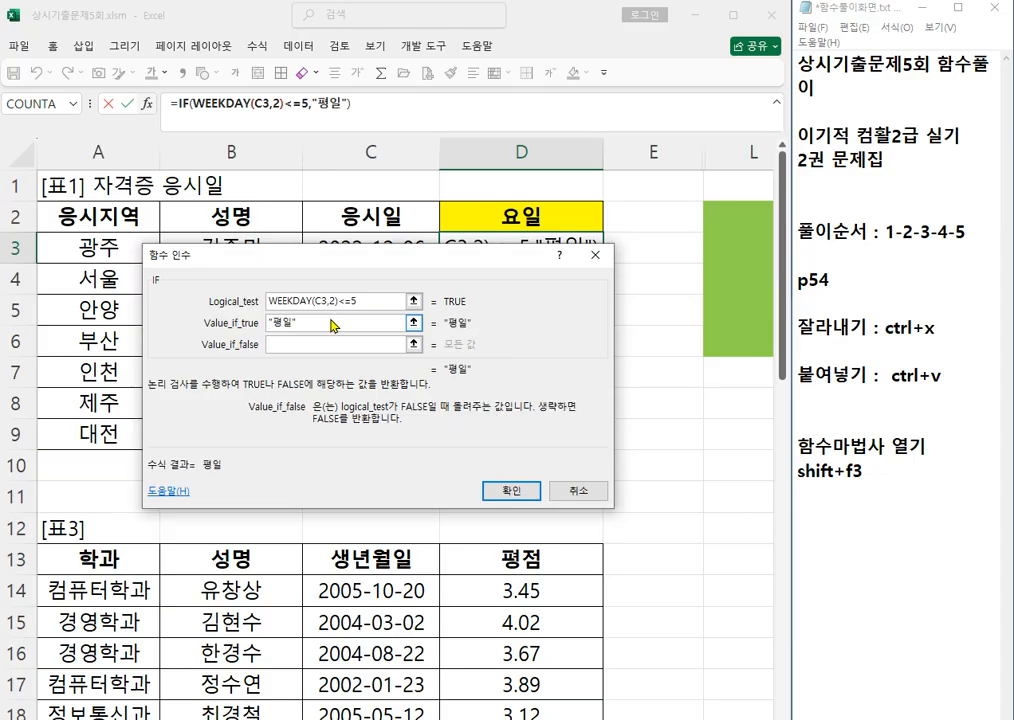
# - Set the IF function's Value_if_false argument to "주말" and commit the formula
pyautogui.write('주마')
pyautogui.write('"')
pyautogui.click(268, 343)
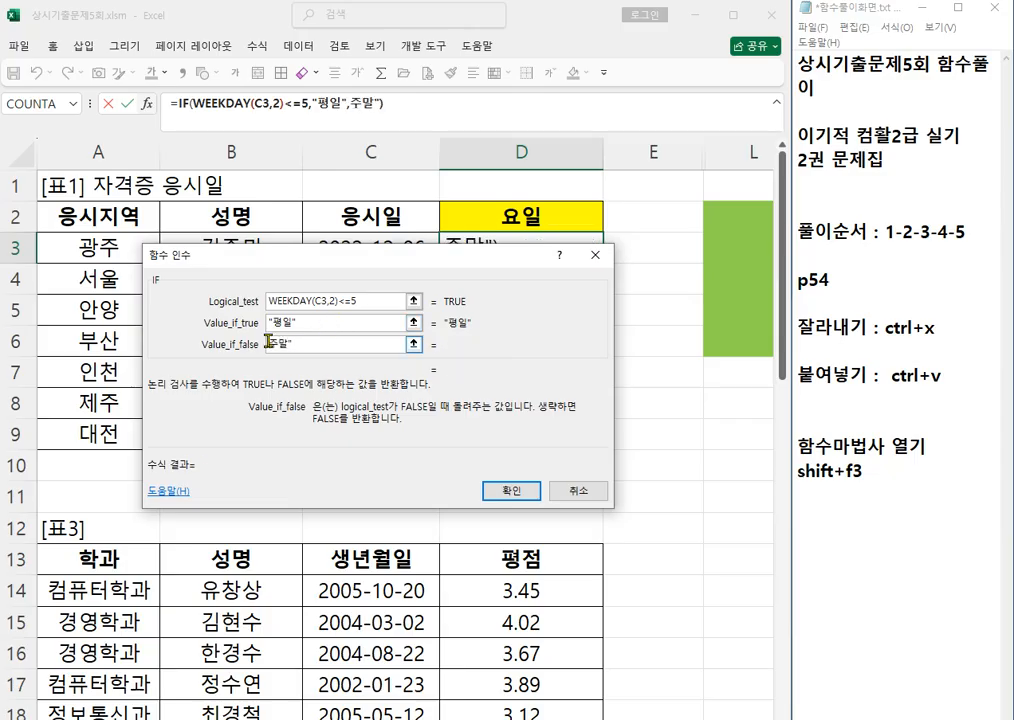
pyautogui.write('"')
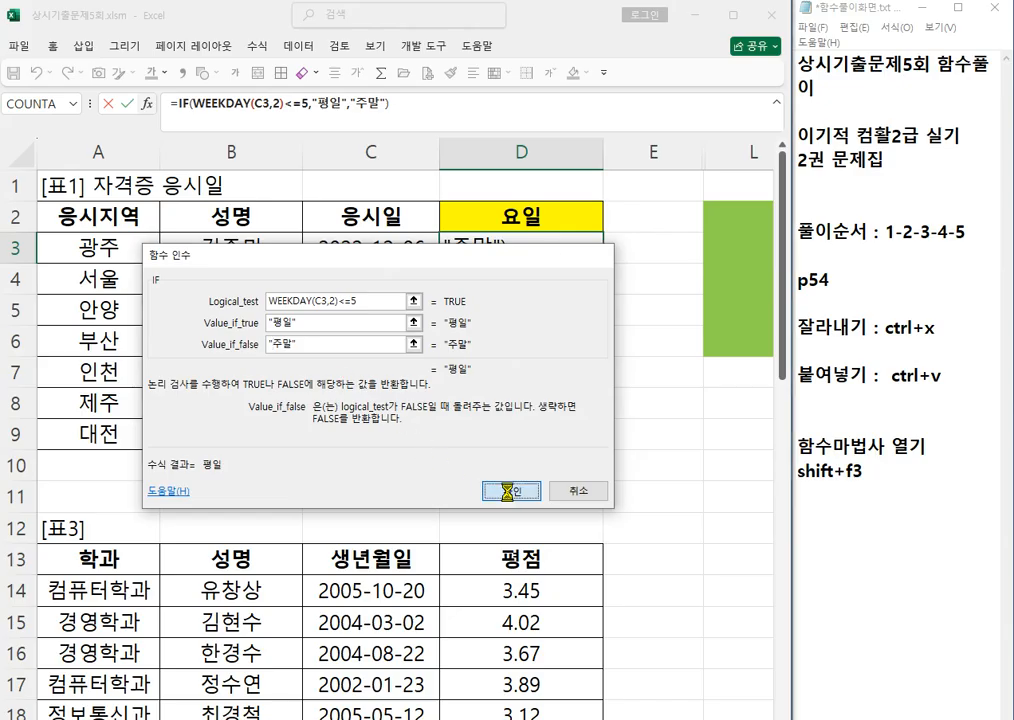
pyautogui.click(516, 546)
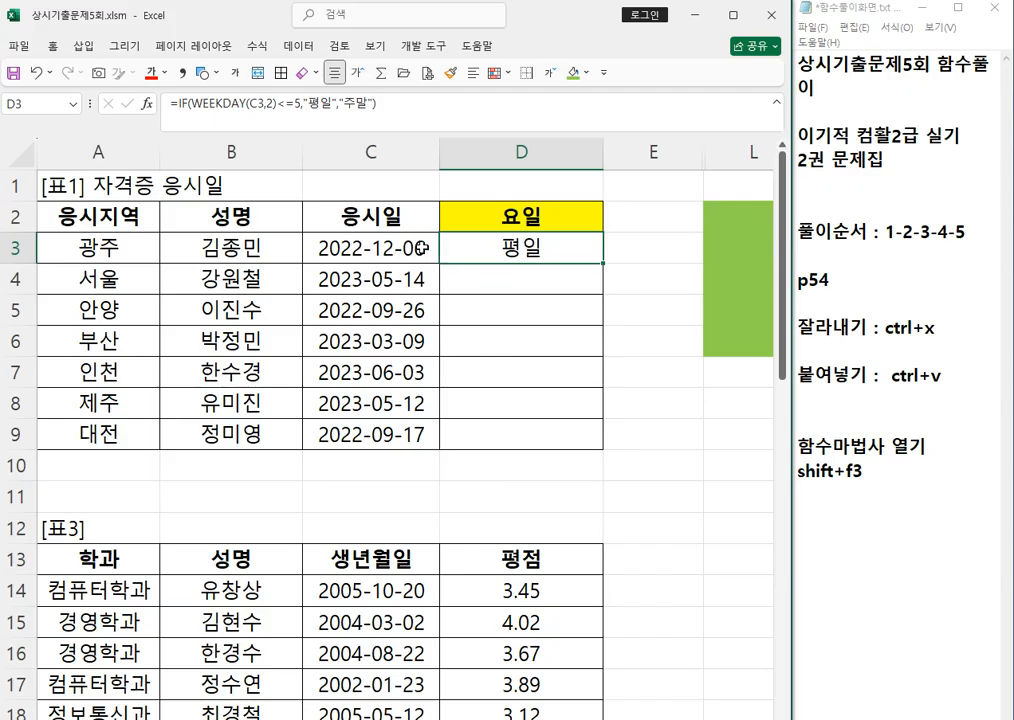
# - Copy the D3 formula down the 요일 column through D9, then reselect D3
pyautogui.doubleClick(603, 263)
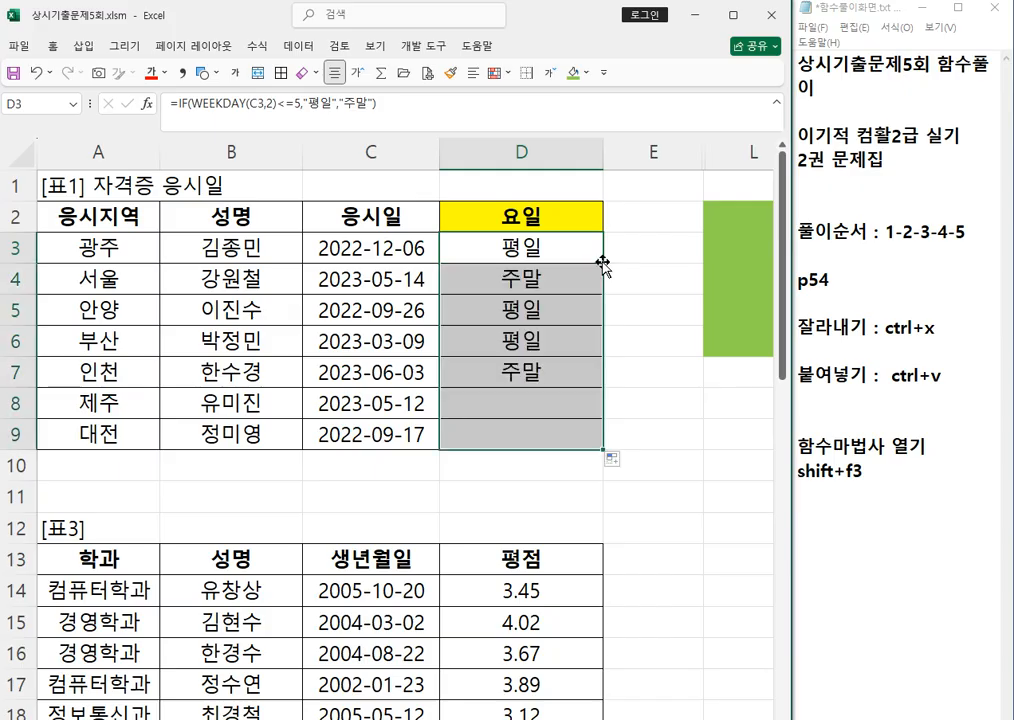
pyautogui.click(645, 287)
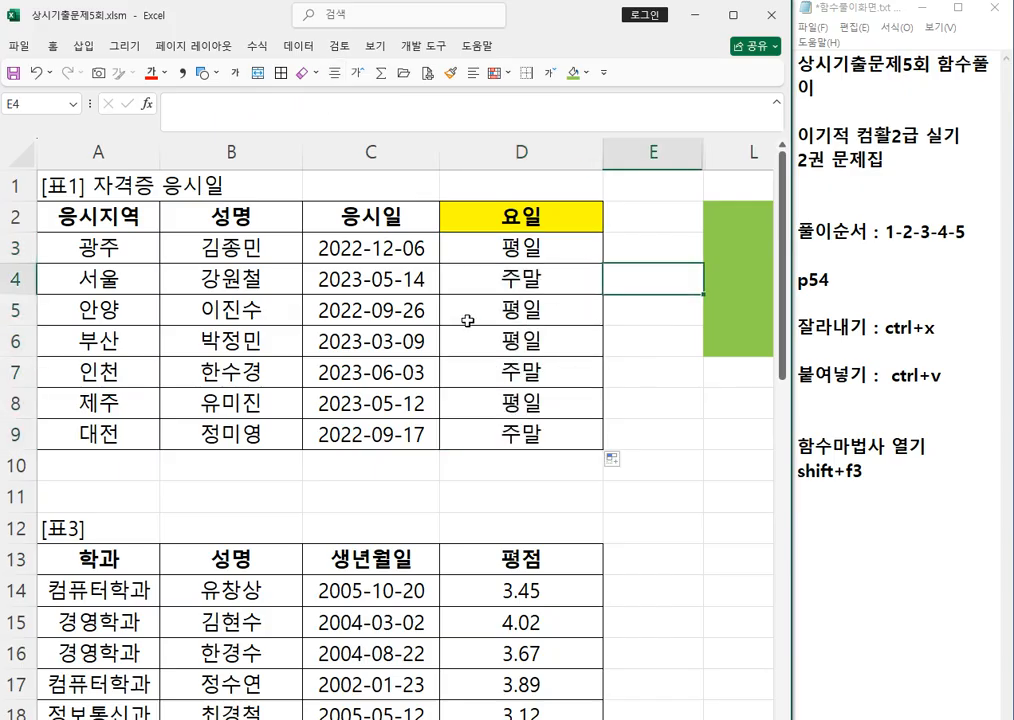
pyautogui.click(545, 248)
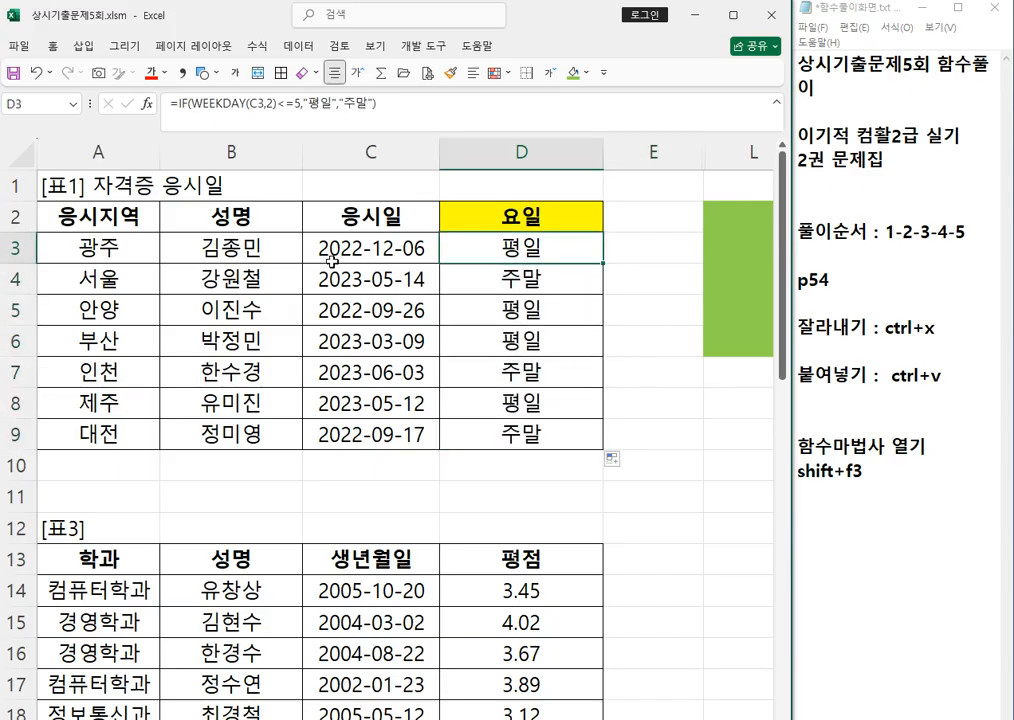
# - Format exam date C3 as a long date with weekday and autofit column C to show it fully
pyautogui.click(328, 255)
pyautogui.click(52, 45)
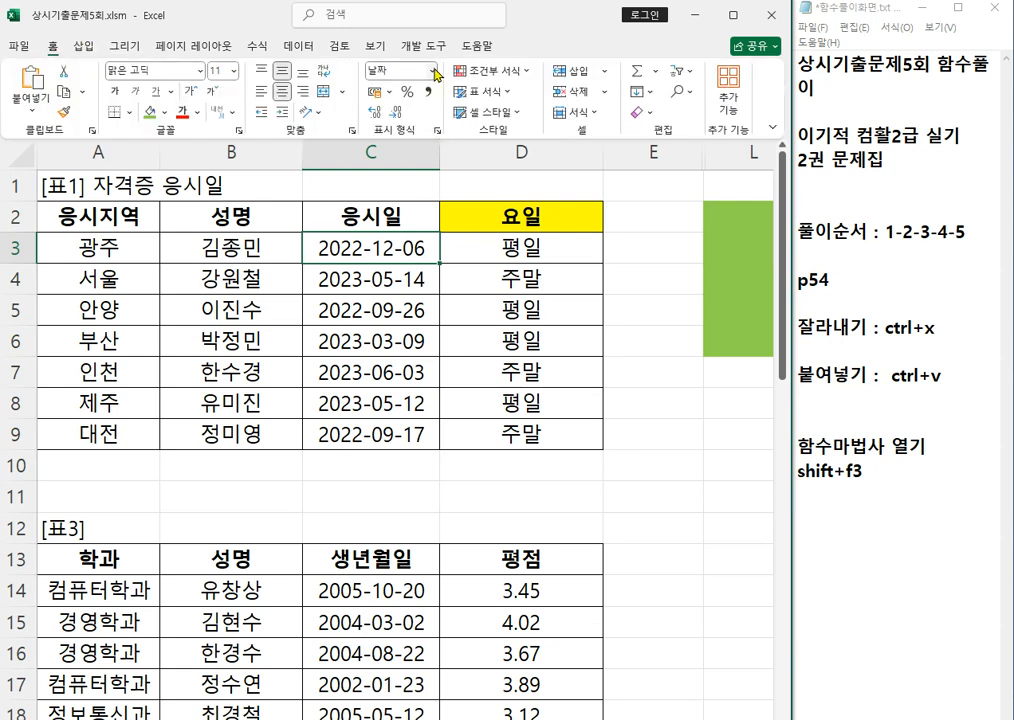
pyautogui.click(432, 71)
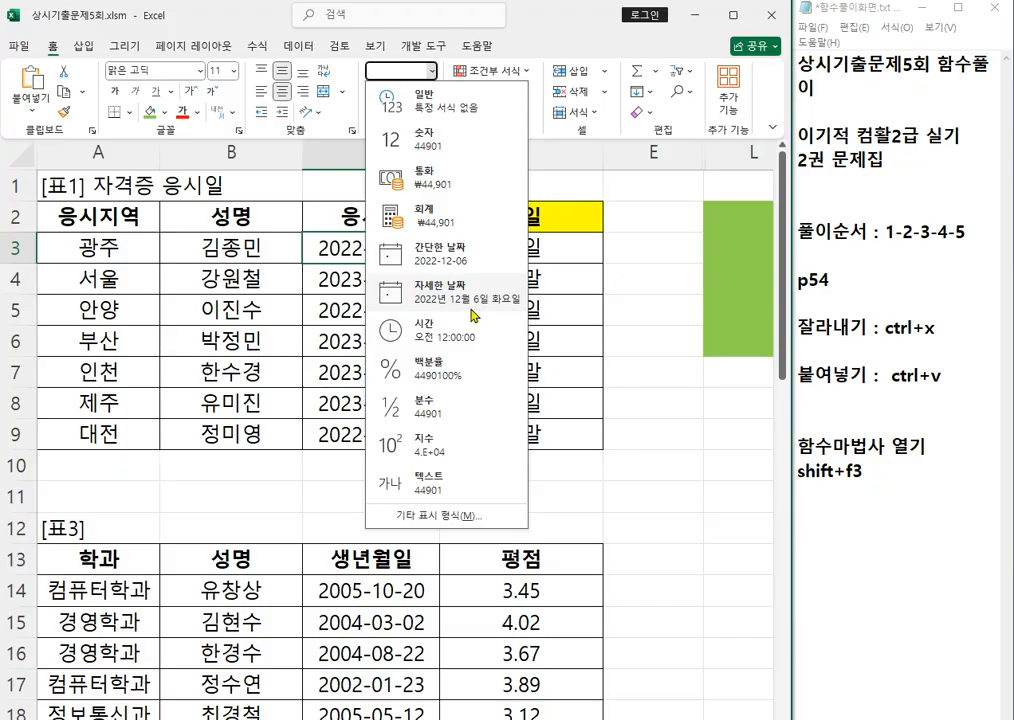
pyautogui.click(474, 312)
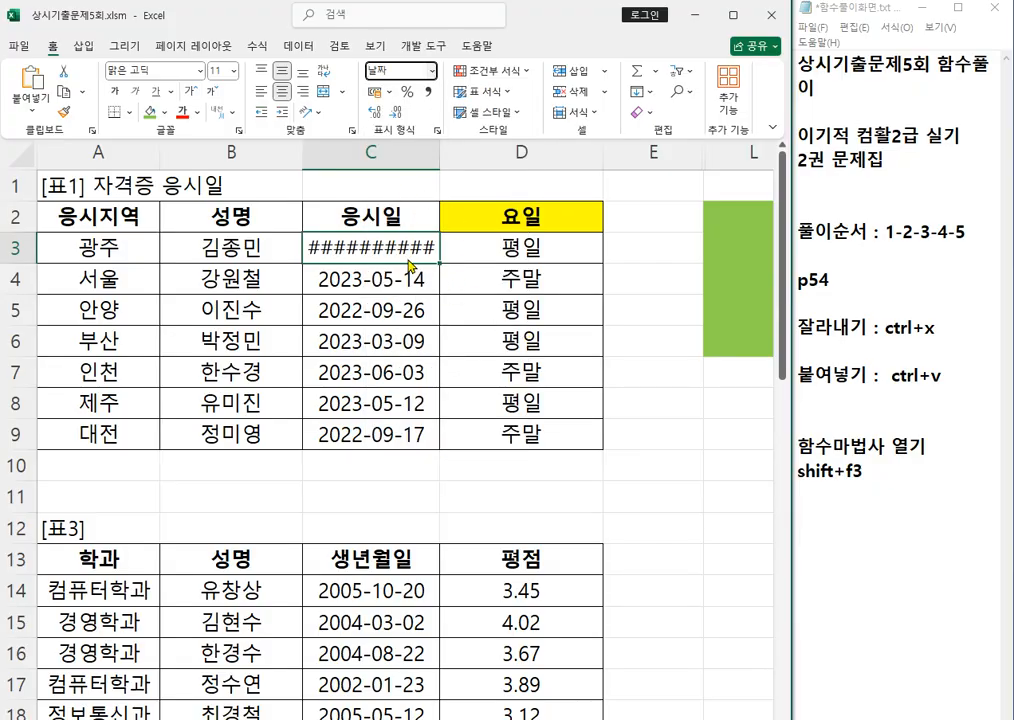
pyautogui.click(552, 243)
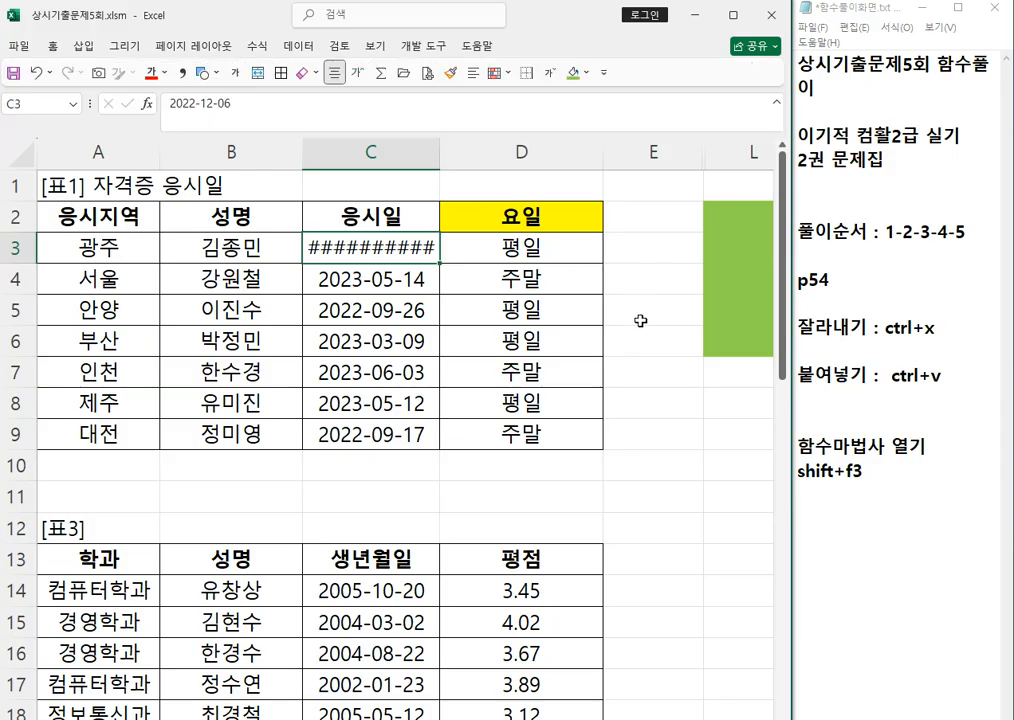
pyautogui.click(689, 382)
pyautogui.doubleClick(439, 159)
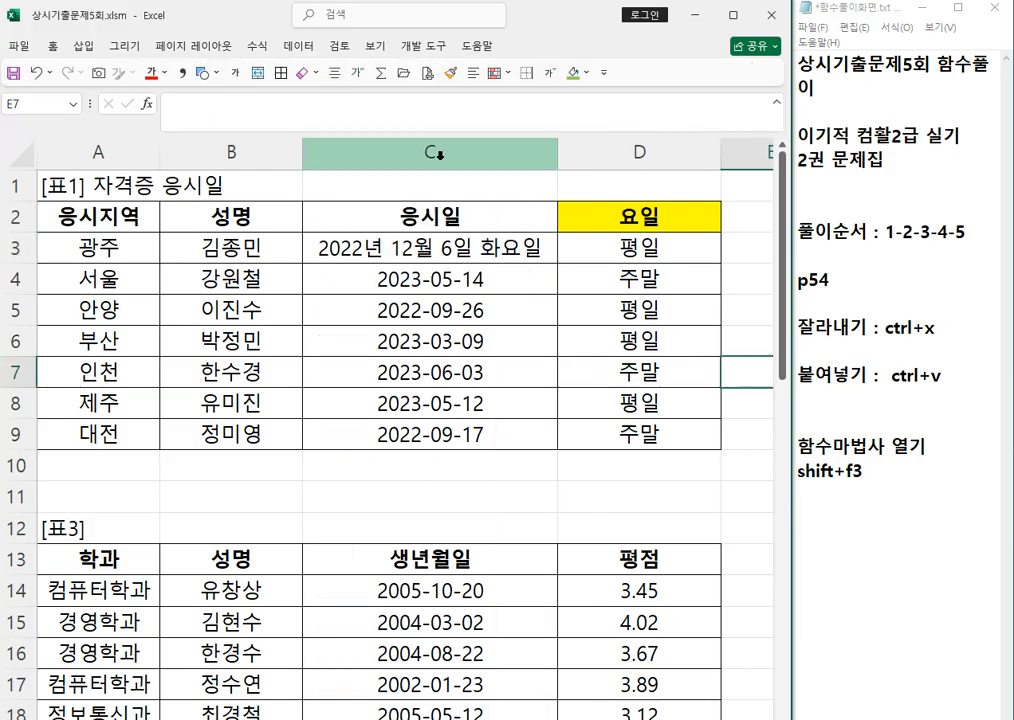
# - Fill the C3 date series down through C9 and compare the weekdays with the 평일/주말 results
pyautogui.click(525, 308)
pyautogui.click(525, 250)
pyautogui.click(634, 257)
pyautogui.click(546, 257)
pyautogui.doubleClick(557, 264)
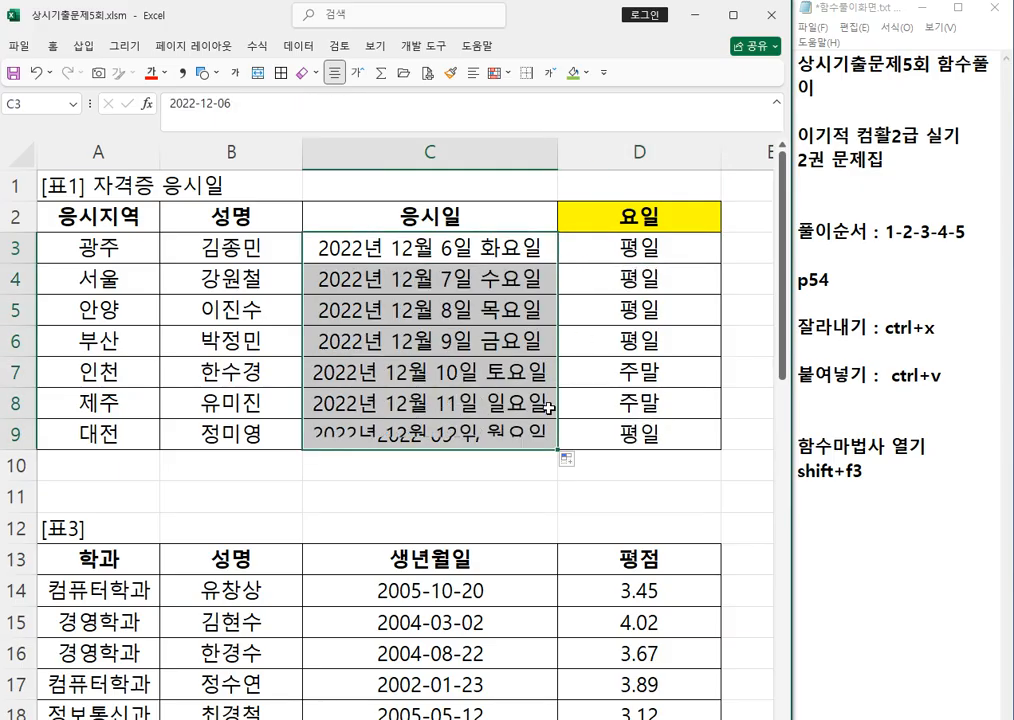
pyautogui.click(640, 434)
pyautogui.click(511, 430)
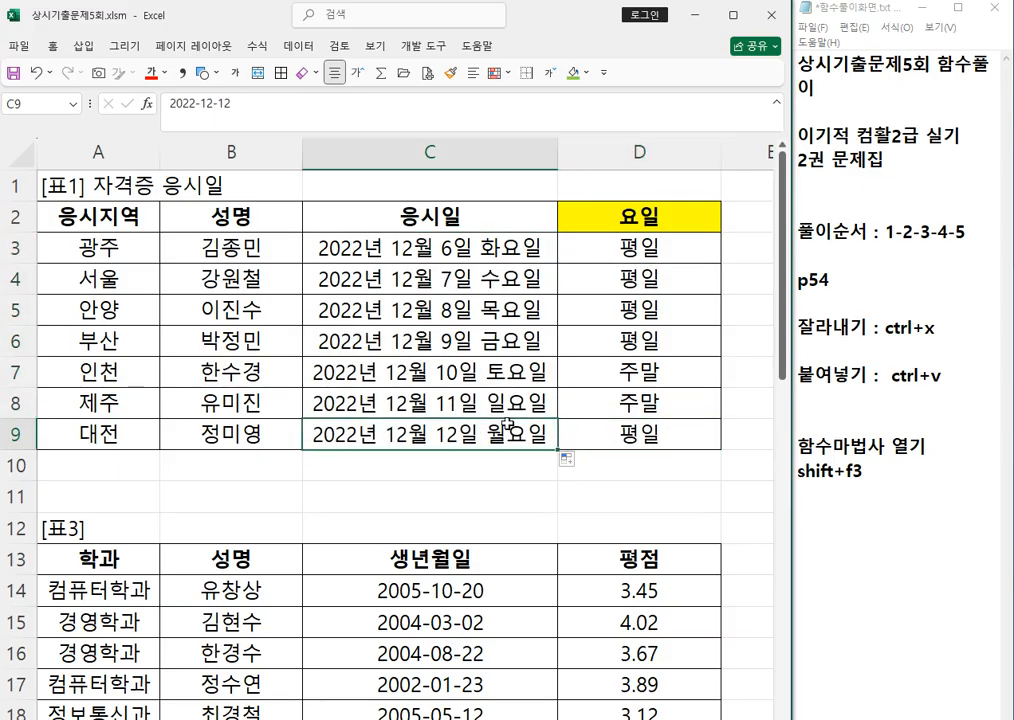
pyautogui.moveTo(527, 371); pyautogui.dragTo(678, 412)
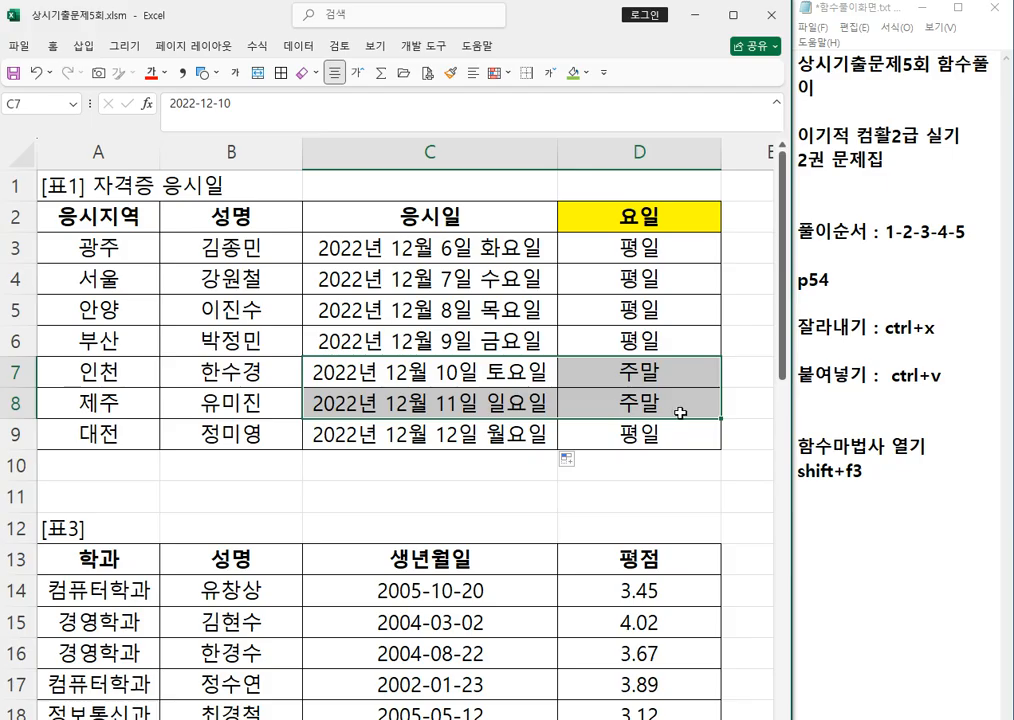
pyautogui.click(580, 340)
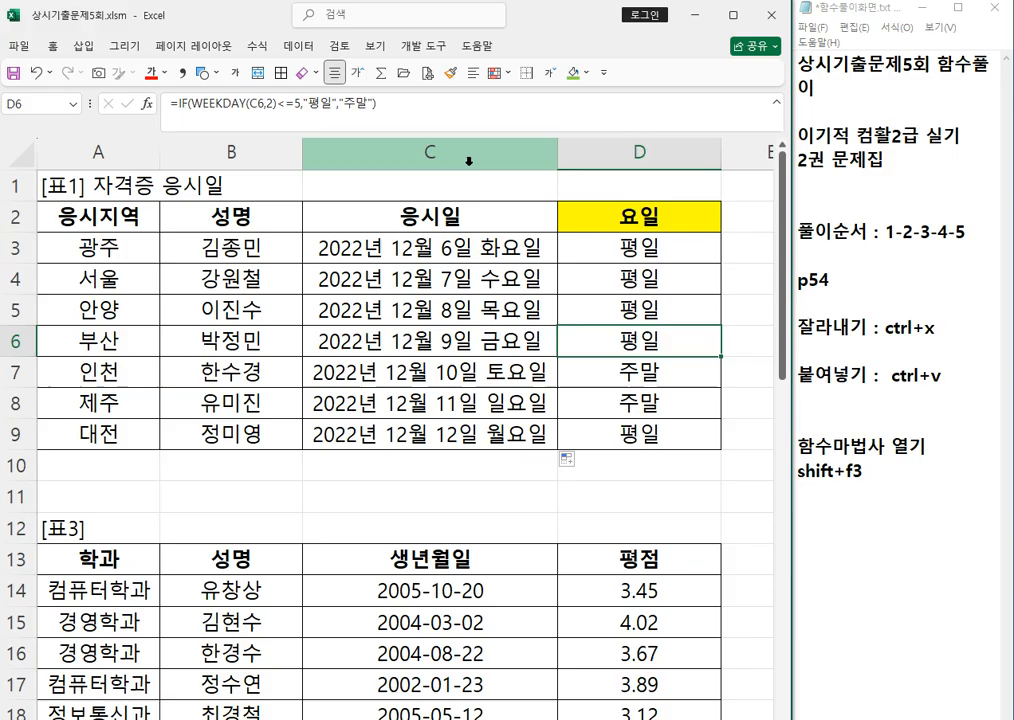
# - Undo the date fill, the column C widening and the long date format on C3
pyautogui.hotkey('ctrl', 'z')
pyautogui.hotkey('ctrl', 'z')
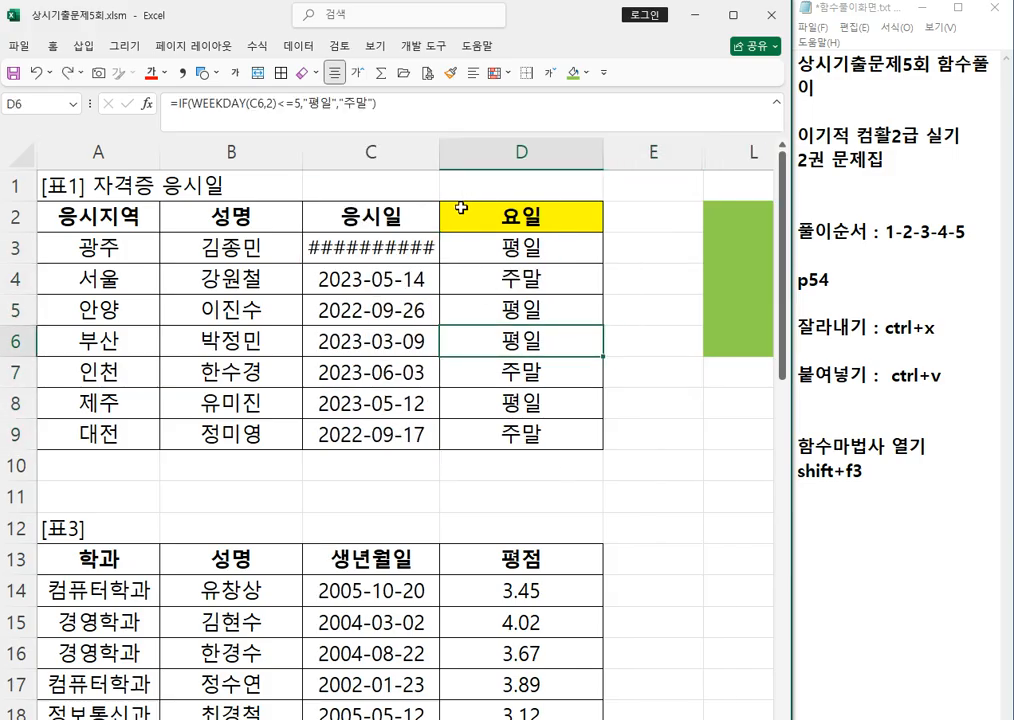
pyautogui.click(331, 250)
pyautogui.press('Down')
pyautogui.press('Down')
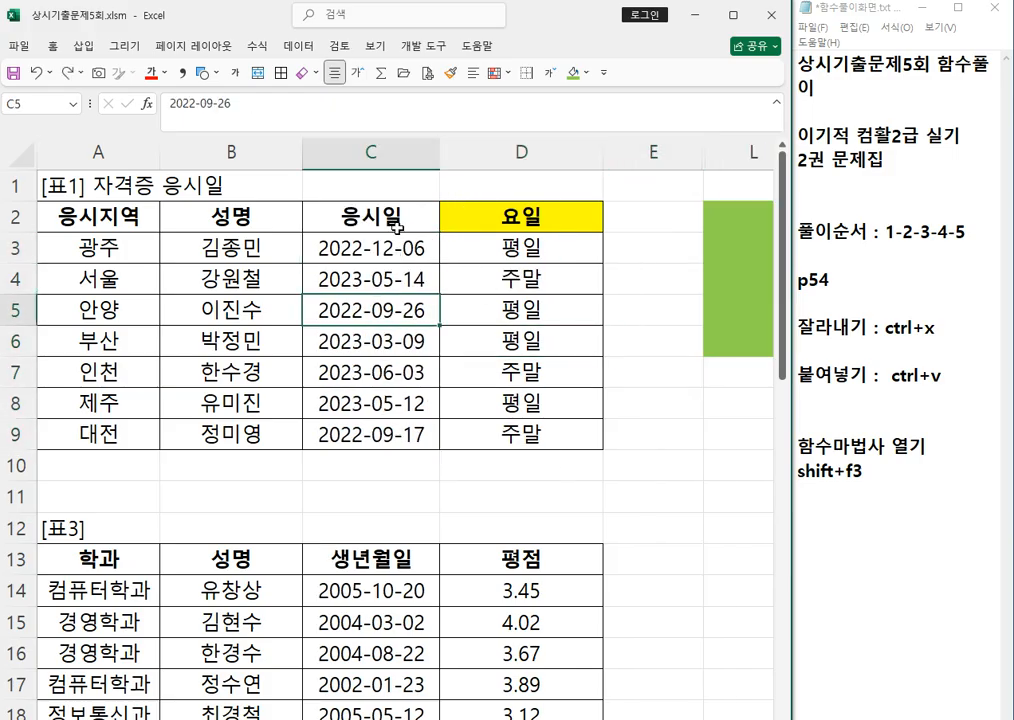
pyautogui.click(641, 284)
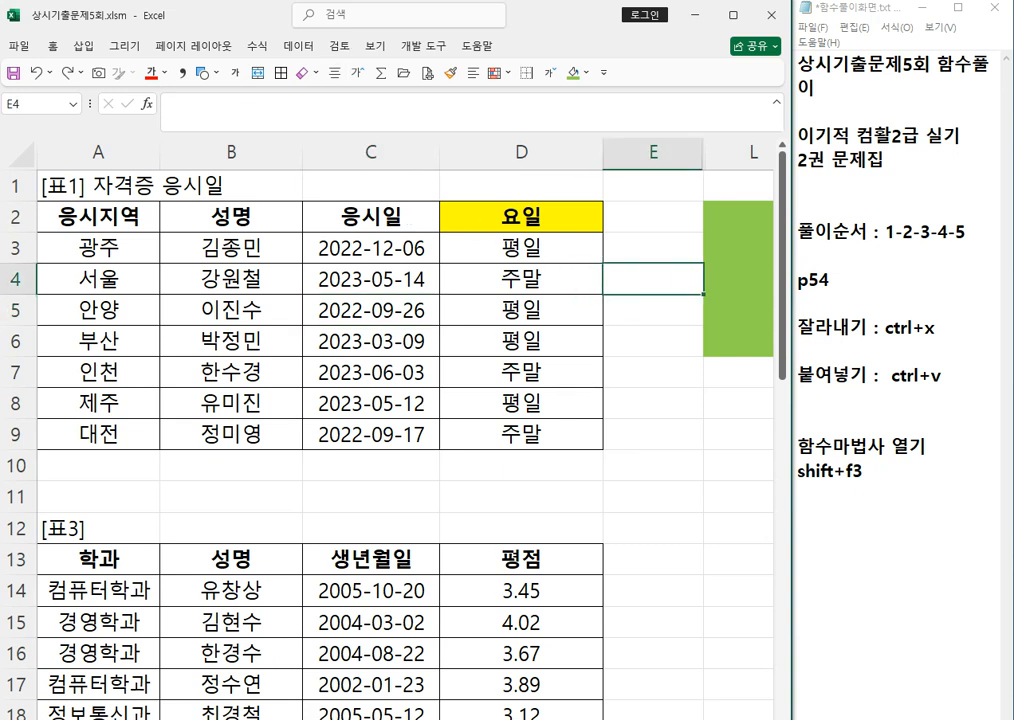
pyautogui.click(410, 719)
pyautogui.click(390, 600)
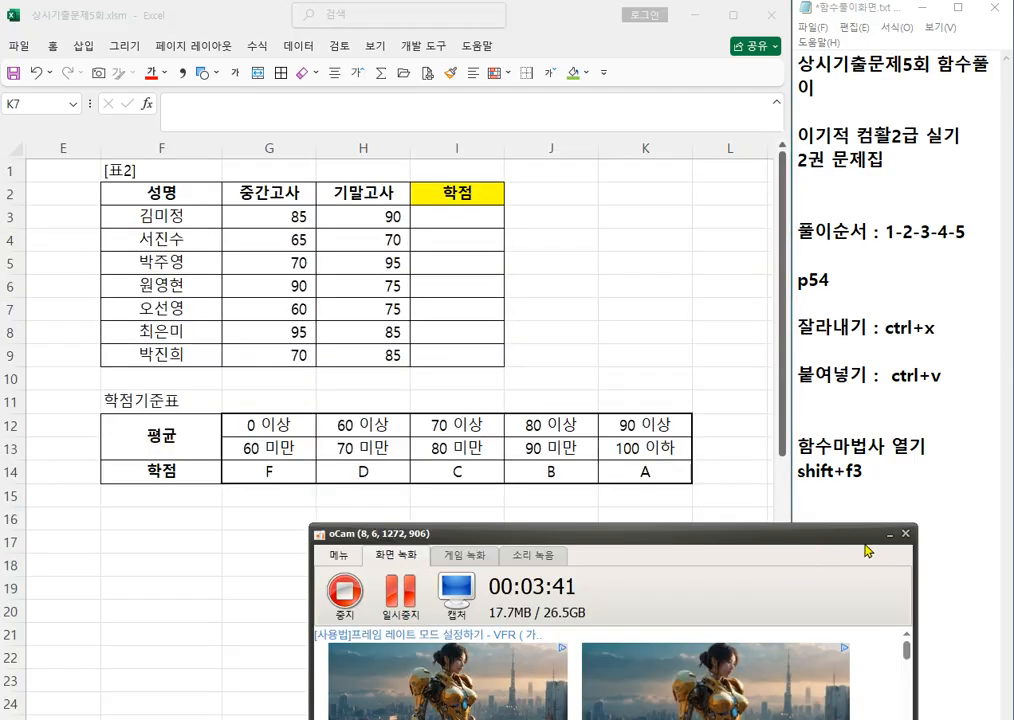
pyautogui.click(645, 309)
pyautogui.scroll(4, 553, 400)
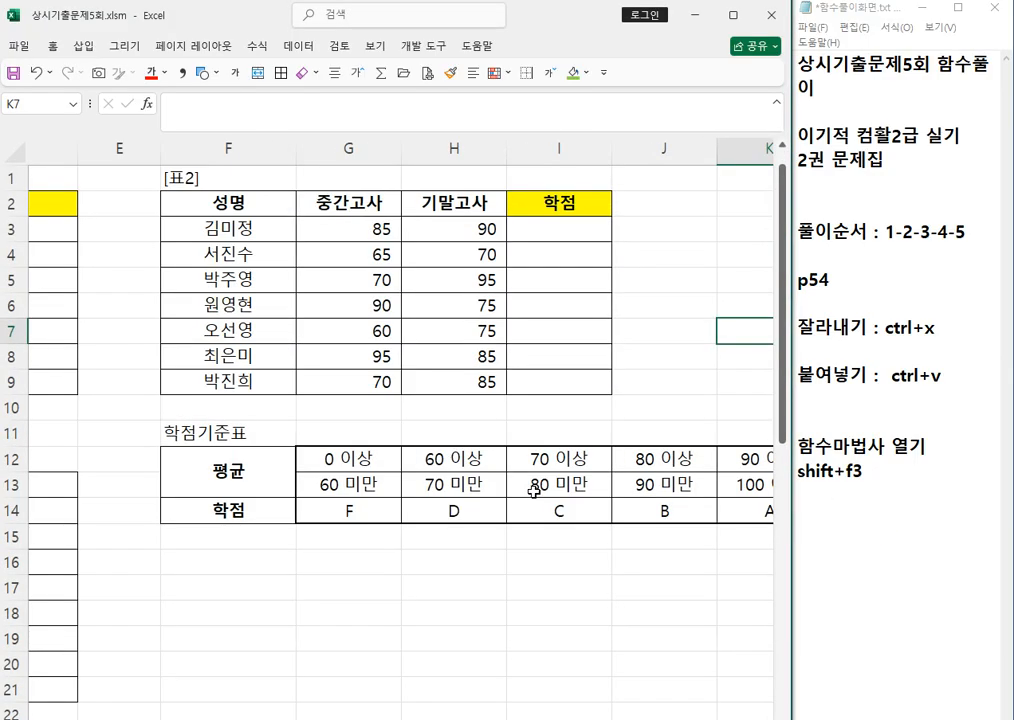
pyautogui.scroll(1, 516, 505)
pyautogui.click(388, 396)
pyautogui.press('Left')
pyautogui.press('Left')
pyautogui.press('Left')
pyautogui.press('Left')
pyautogui.press('Left')
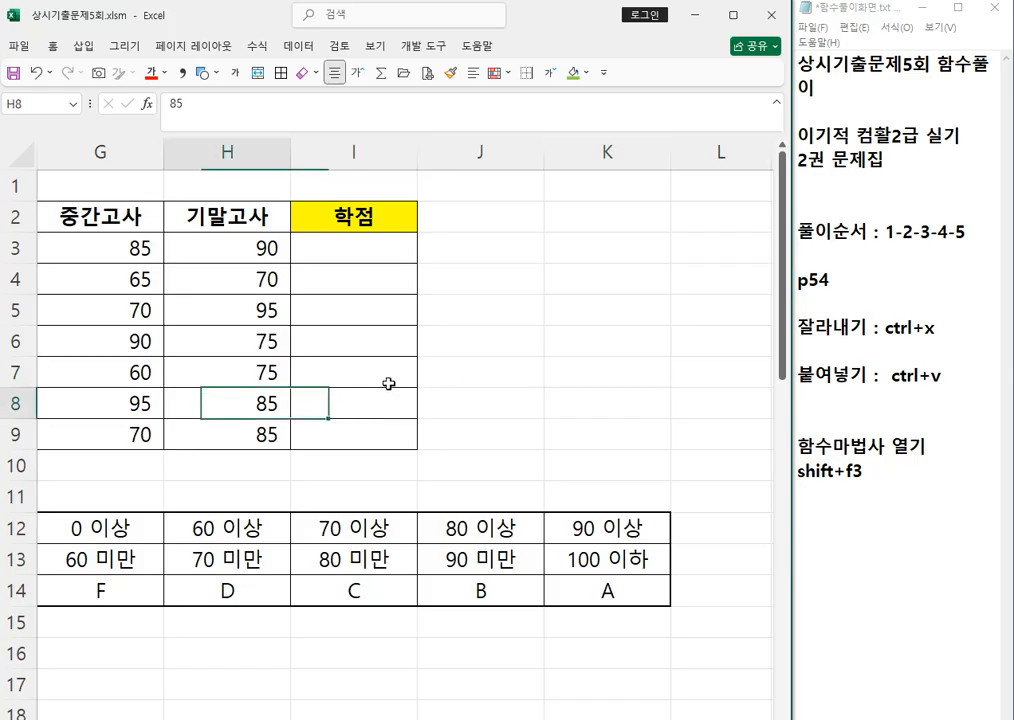
pyautogui.press('Right')
pyautogui.press('Right')
pyautogui.press('Right')
pyautogui.press('Right')
pyautogui.press('Right')
pyautogui.press('Right')
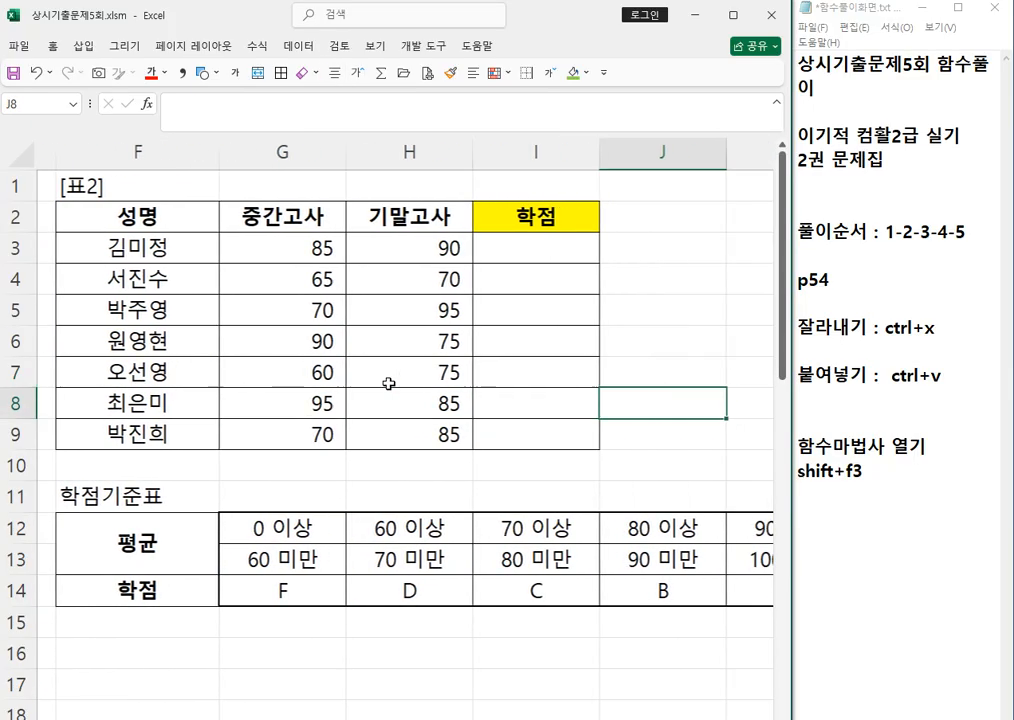
# - Enter =AVERAGE(G3:H3) in I3 to average the first student's 중간고사 and 기말고사 scores
pyautogui.click(541, 244)
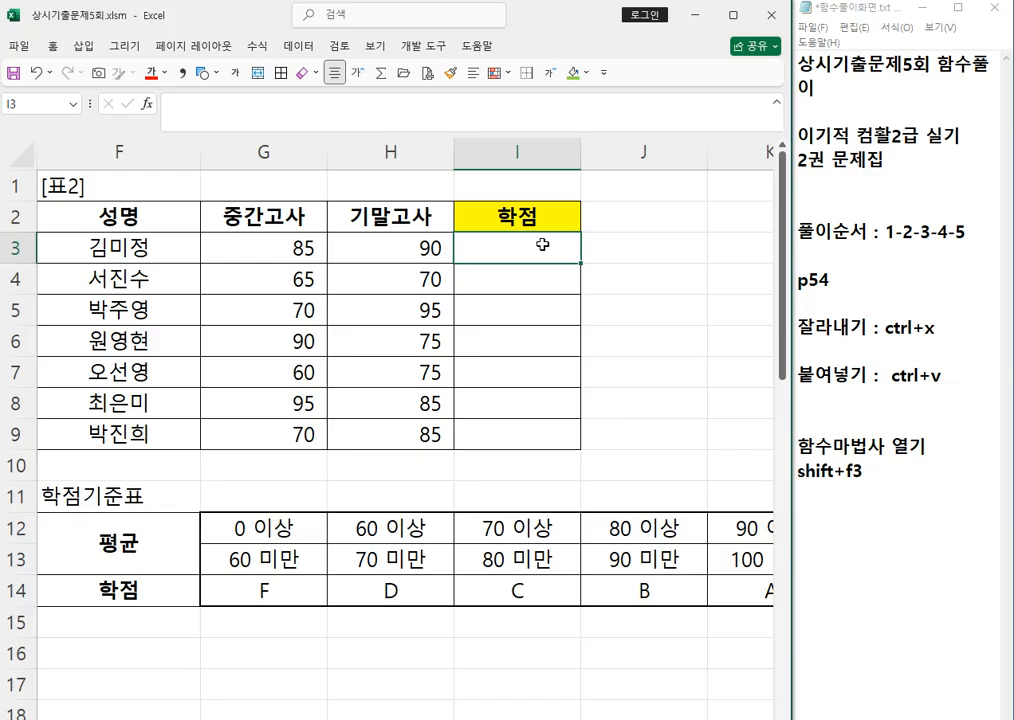
pyautogui.write('=')
pyautogui.write('ㅁㅍ')
pyautogui.press('BackSpace')
pyautogui.press('BackSpace')
pyautogui.press('Hangul')
pyautogui.write('AV')
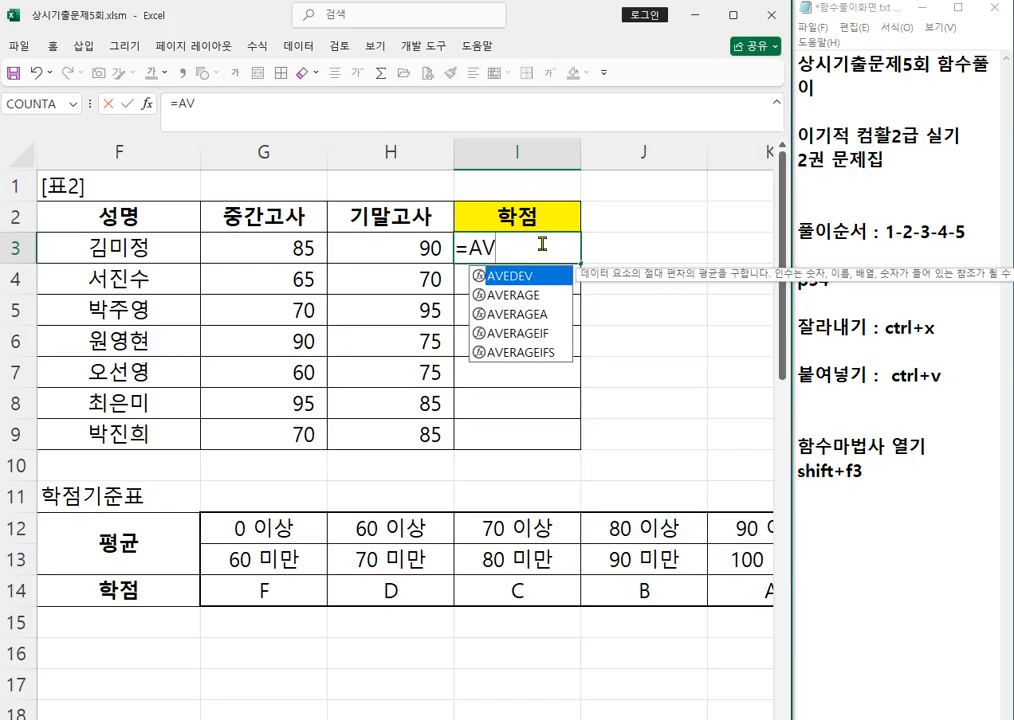
pyautogui.doubleClick(505, 295)
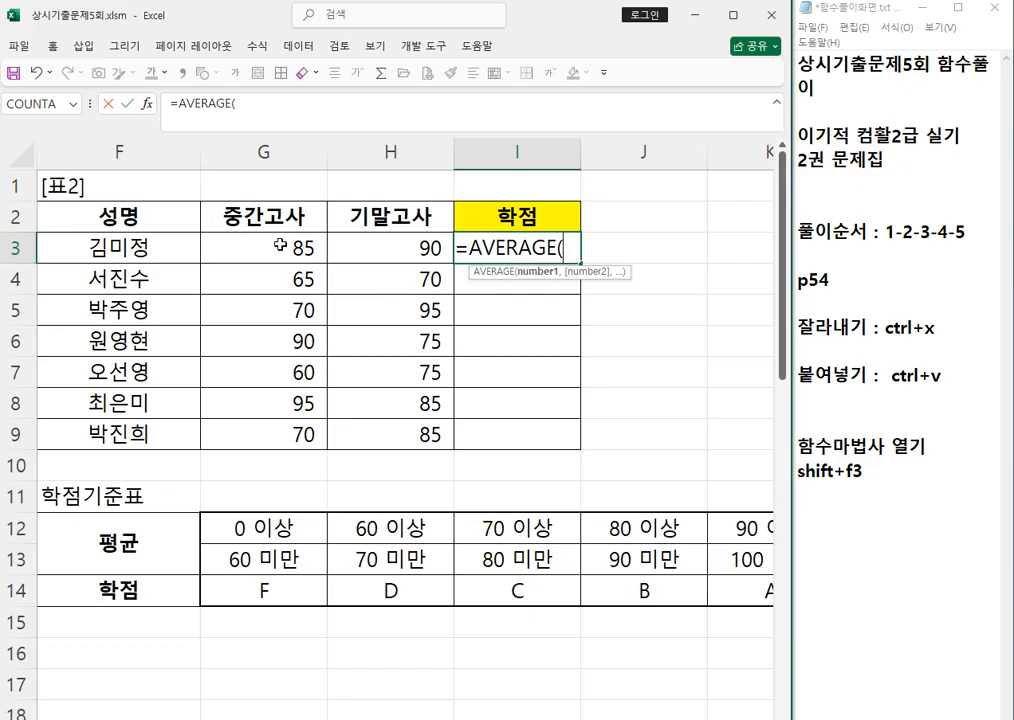
pyautogui.moveTo(224, 247); pyautogui.dragTo(413, 256)
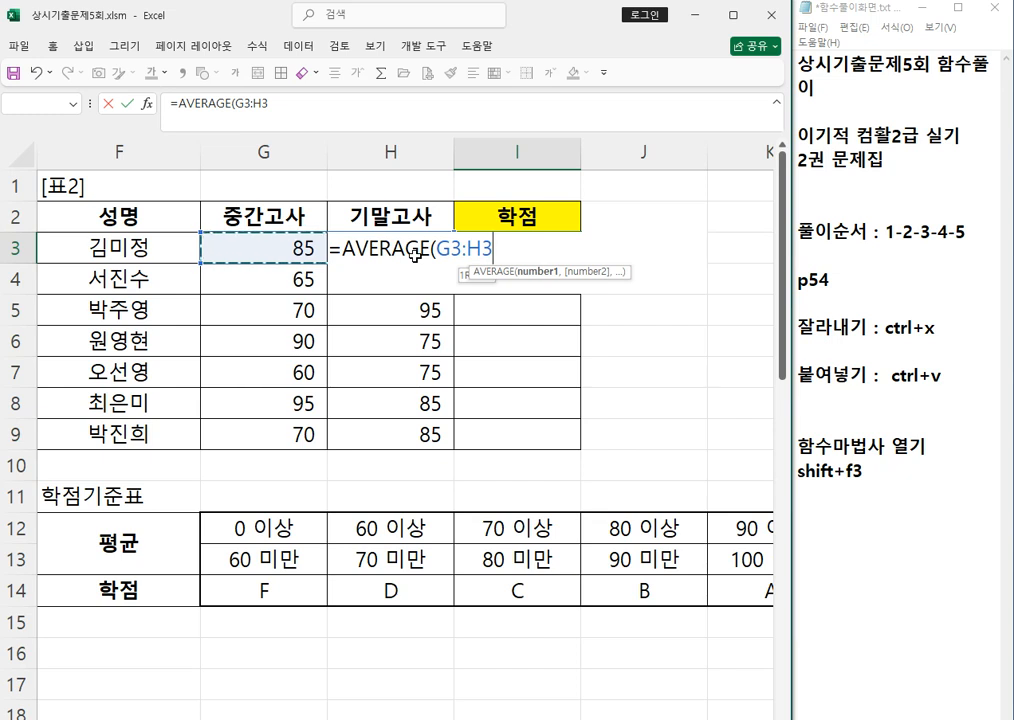
pyautogui.press('Return')
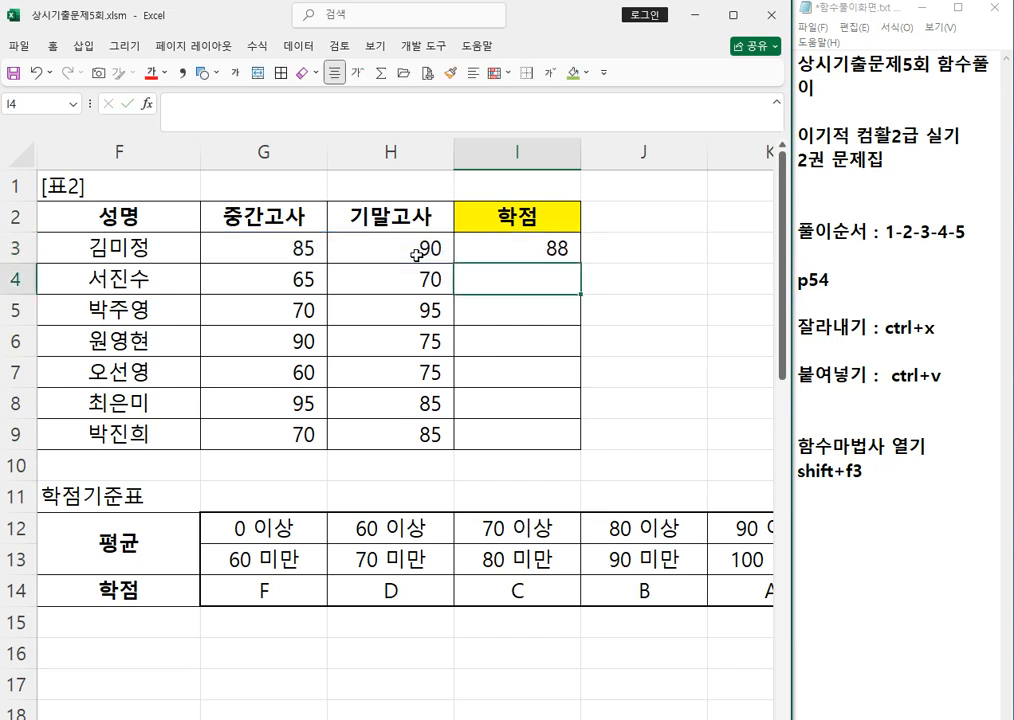
# - Copy the I3 average formula down the 학점 column through I9, then reselect I3
pyautogui.click(502, 240)
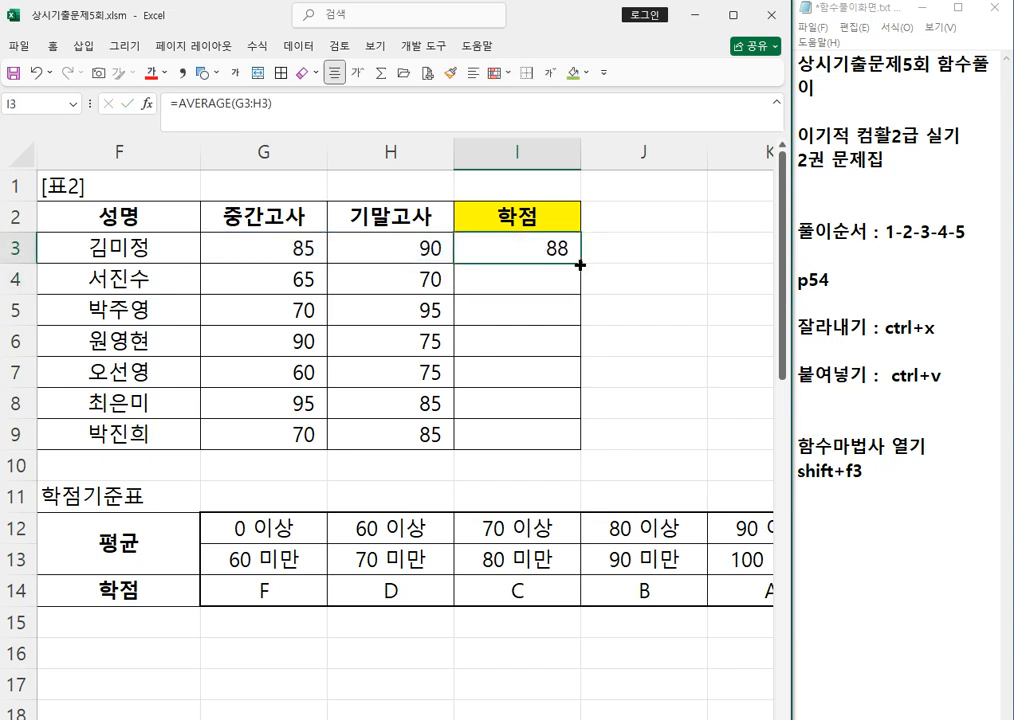
pyautogui.doubleClick(580, 265)
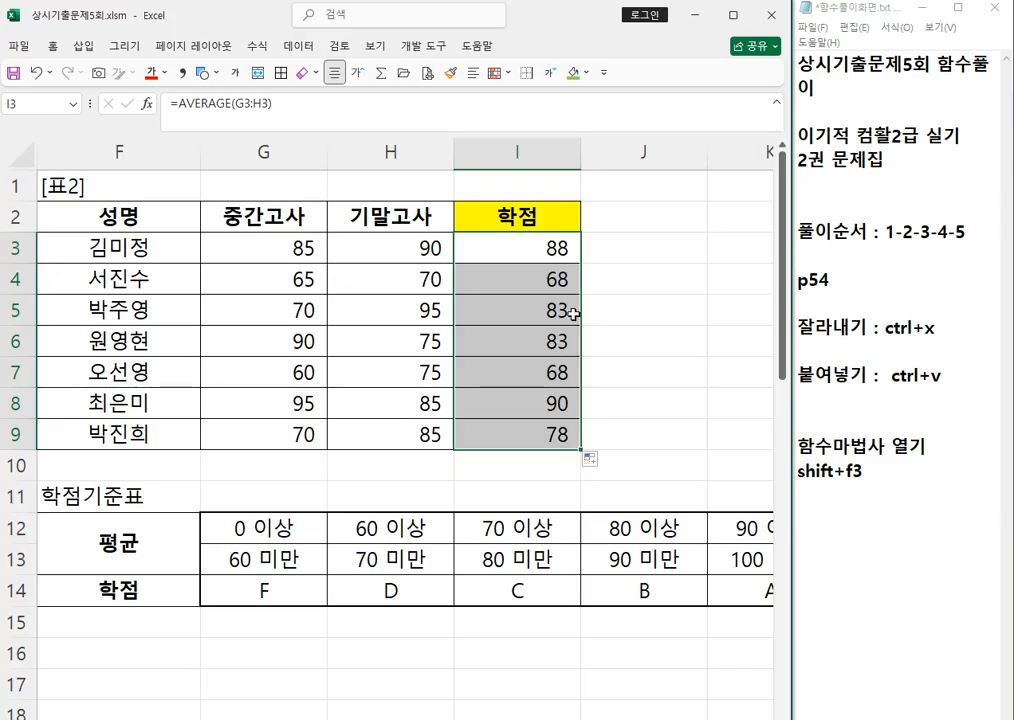
pyautogui.click(560, 250)
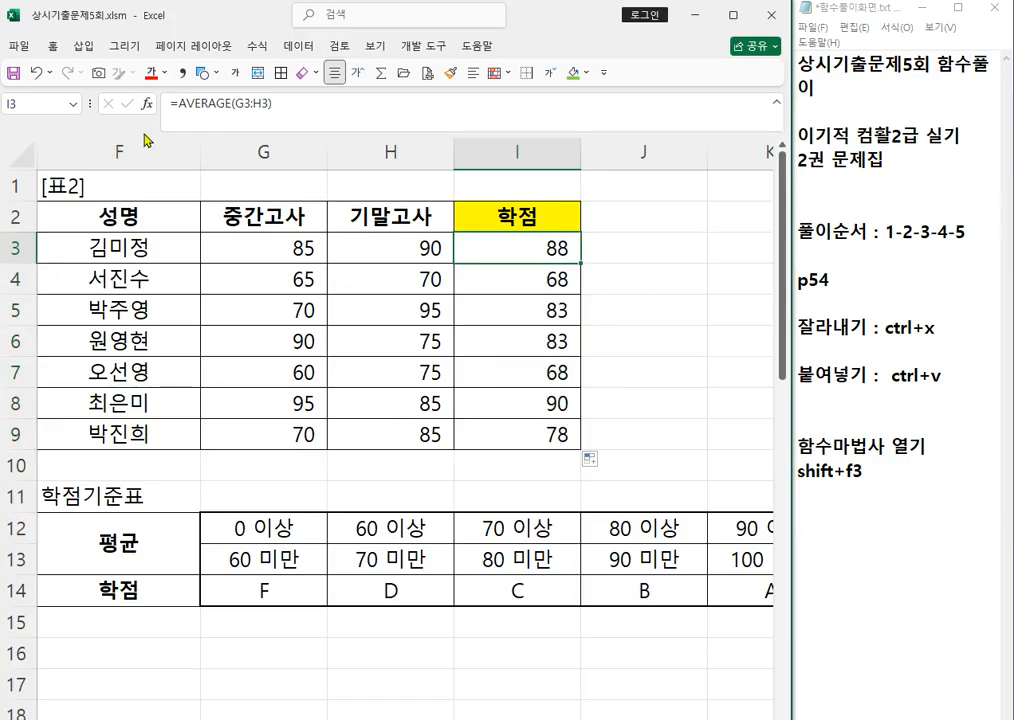
# - Cut the AVERAGE expression from I3, start an HLOOKUP function there and paste it as the 검색할_값 argument
pyautogui.moveTo(186, 107); pyautogui.dragTo(389, 113)
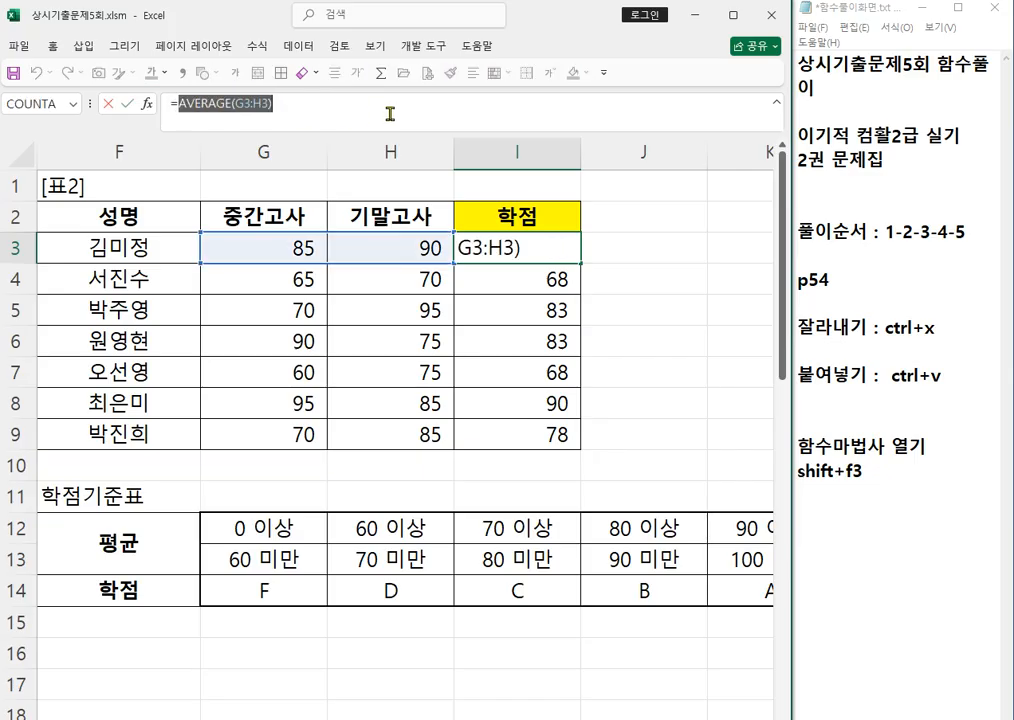
pyautogui.hotkey('ctrl', 'x')
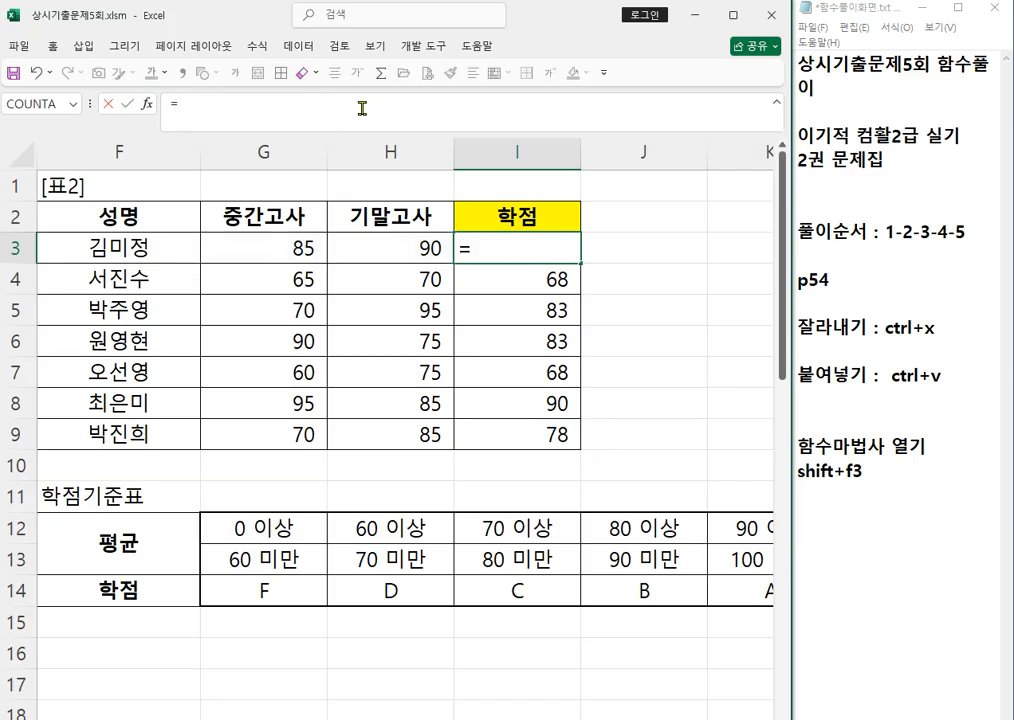
pyautogui.write('HL')
pyautogui.press('Tab')
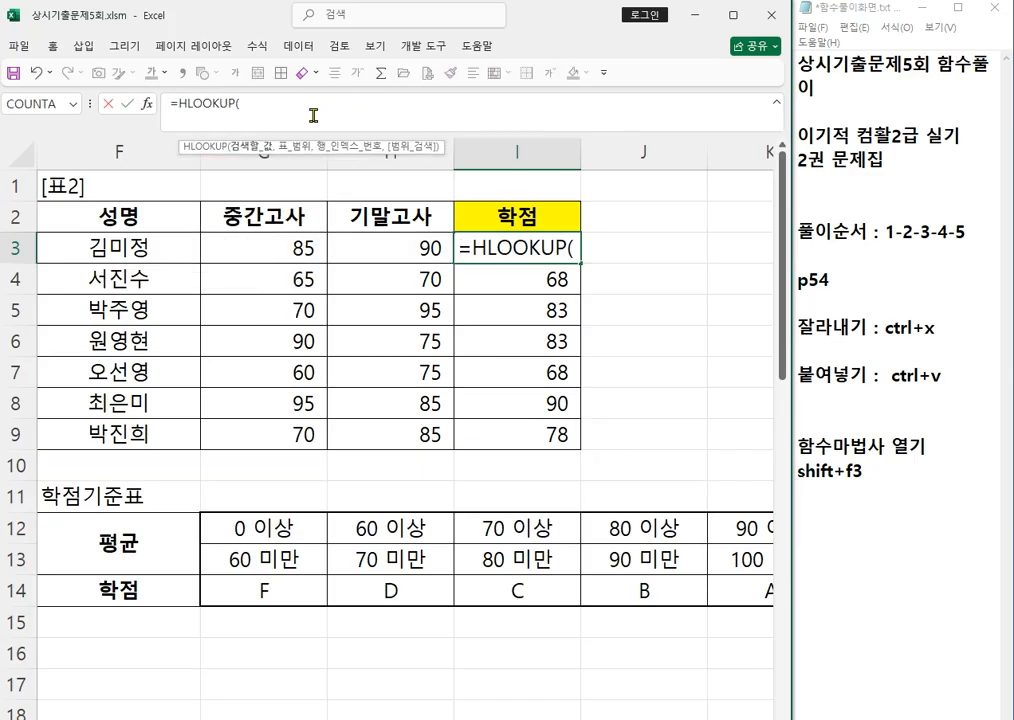
pyautogui.hotkey('shift', 'F3')
pyautogui.moveTo(251, 257); pyautogui.dragTo(498, 254)
pyautogui.hotkey('ctrl', 'v')
# - Set the HLOOKUP 표_범위 argument to the grade table as absolute range $G$12:$K$14
pyautogui.click(550, 310)
pyautogui.moveTo(565, 272); pyautogui.dragTo(518, 220)
pyautogui.moveTo(271, 518); pyautogui.dragTo(645, 592)
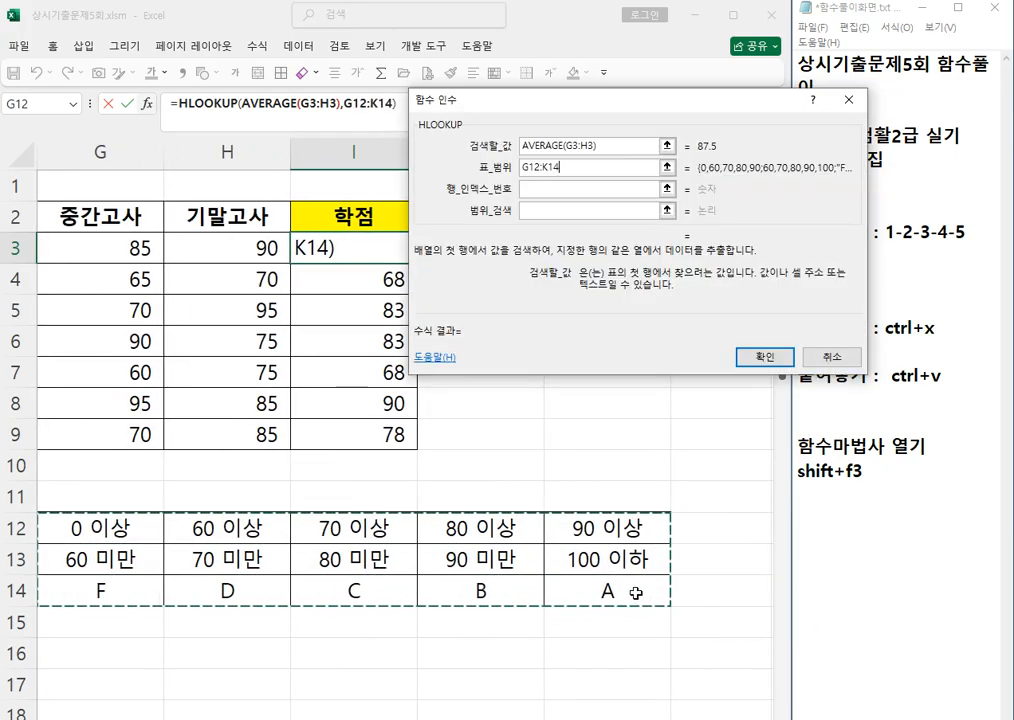
pyautogui.press('F4')
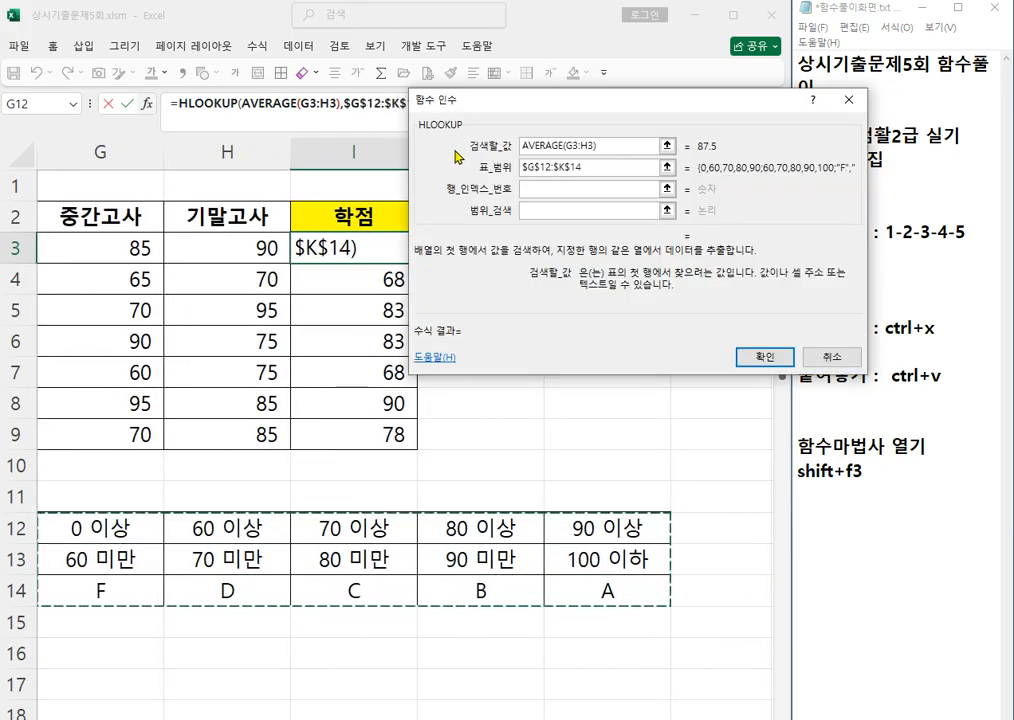
# - Set the HLOOKUP 행_인덱스_번호 argument to 3 and the 범위_검색 argument to 1
pyautogui.click(521, 188)
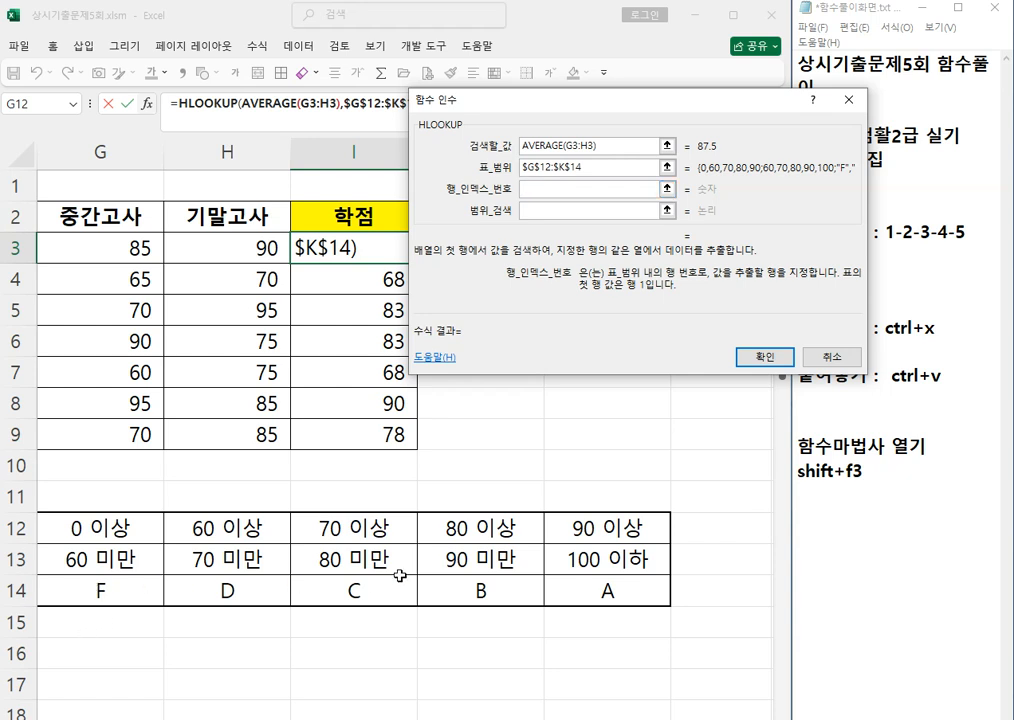
pyautogui.write('3')
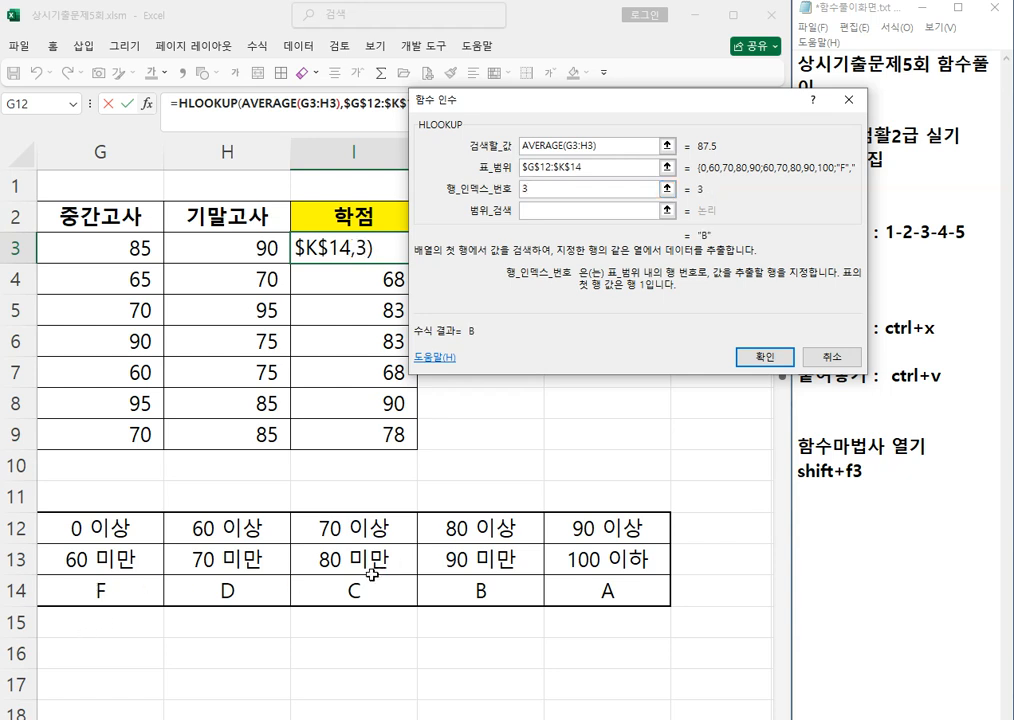
pyautogui.click(546, 213)
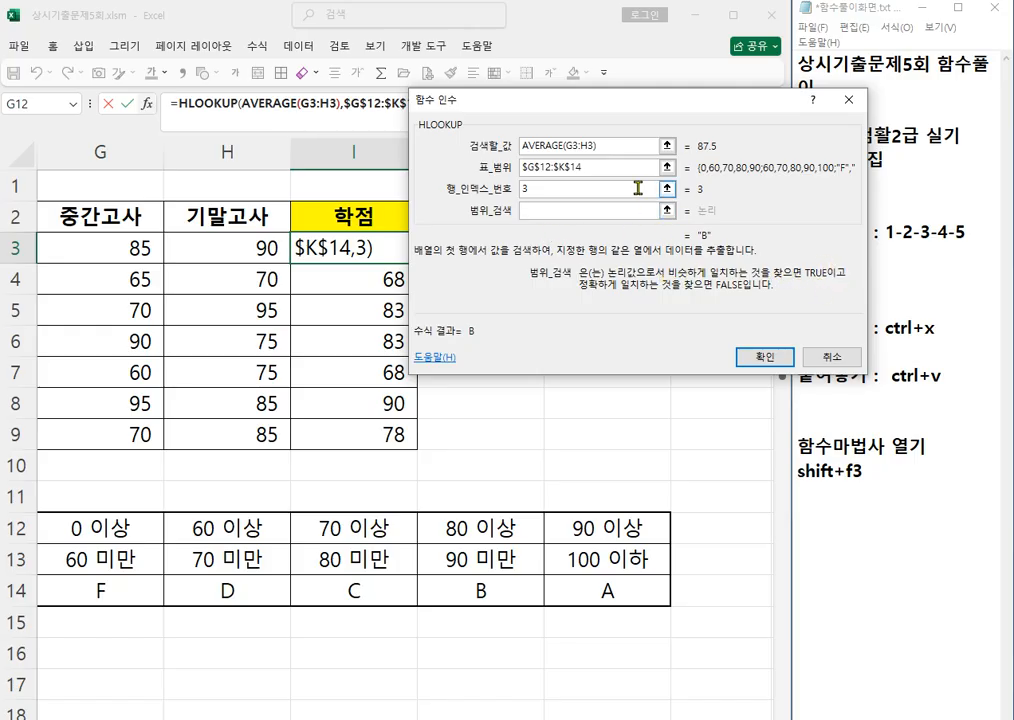
pyautogui.write('1')
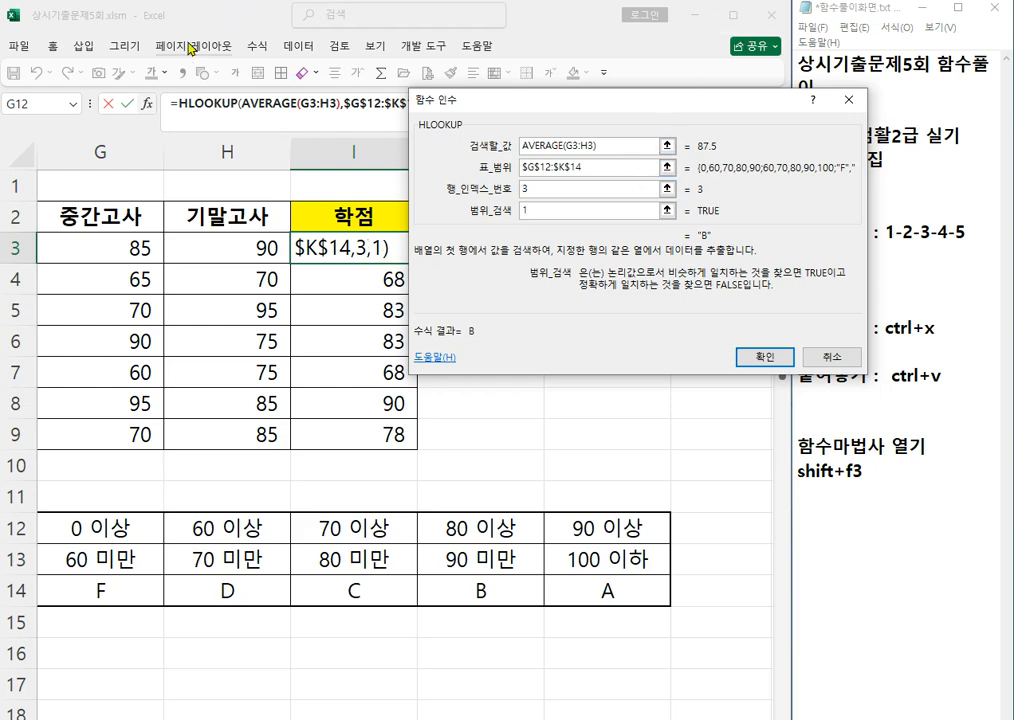
# - Review the HLOOKUP arguments and enter the completed formula in I3
pyautogui.moveTo(575, 106); pyautogui.dragTo(378, 244)
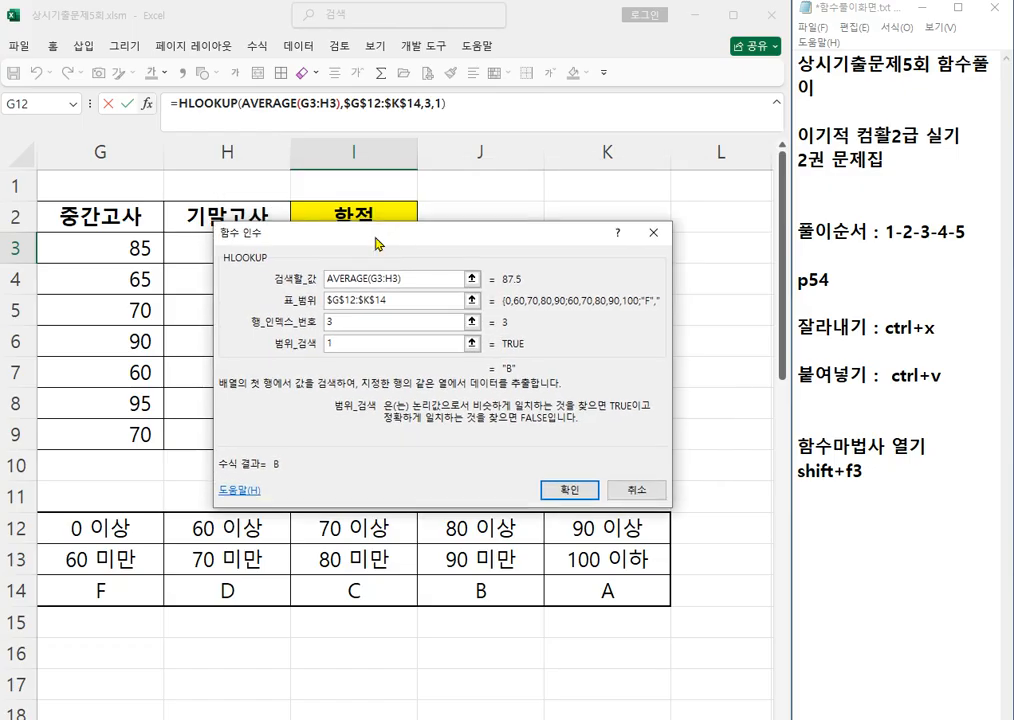
pyautogui.hotkey('ctrl', '1')
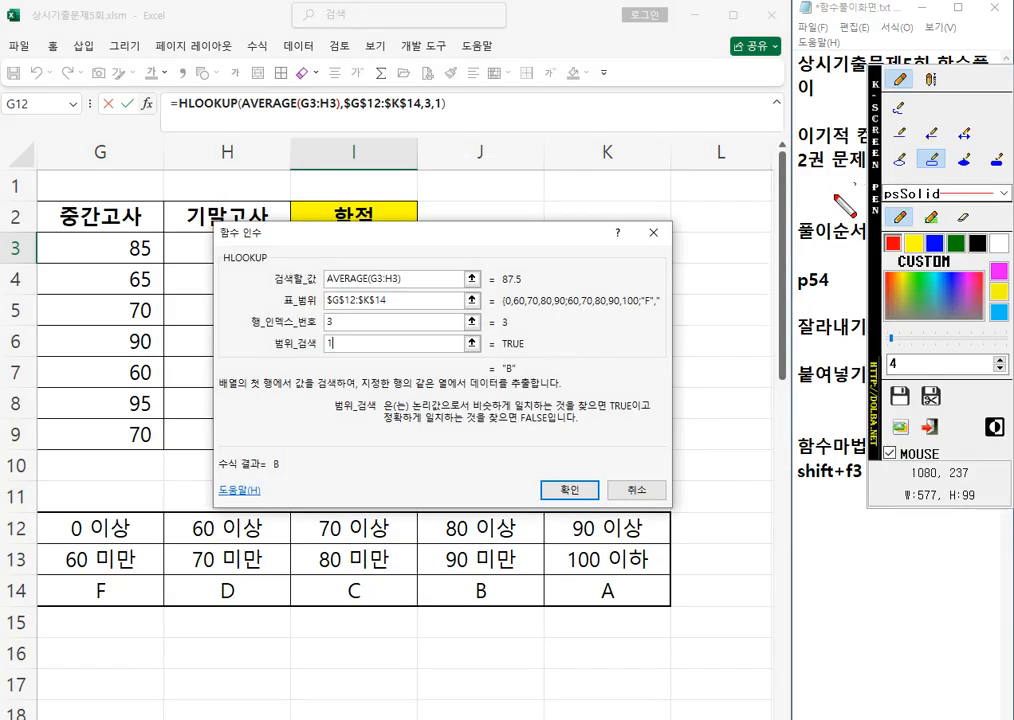
pyautogui.scroll(3, 353, 451)
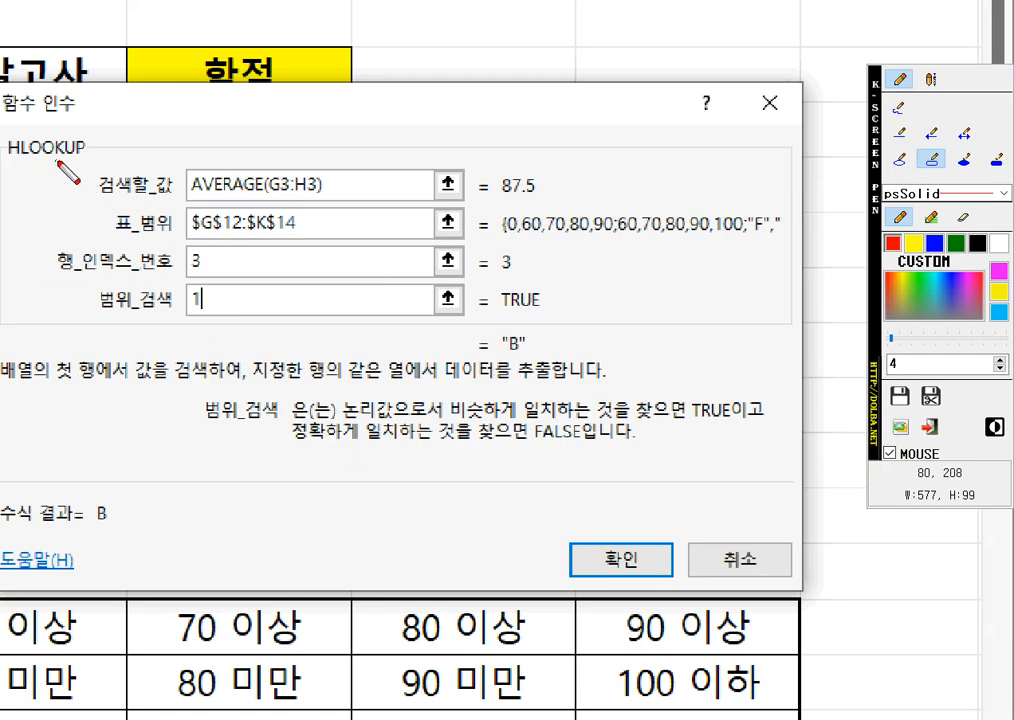
pyautogui.moveTo(179, 284); pyautogui.dragTo(206, 318)
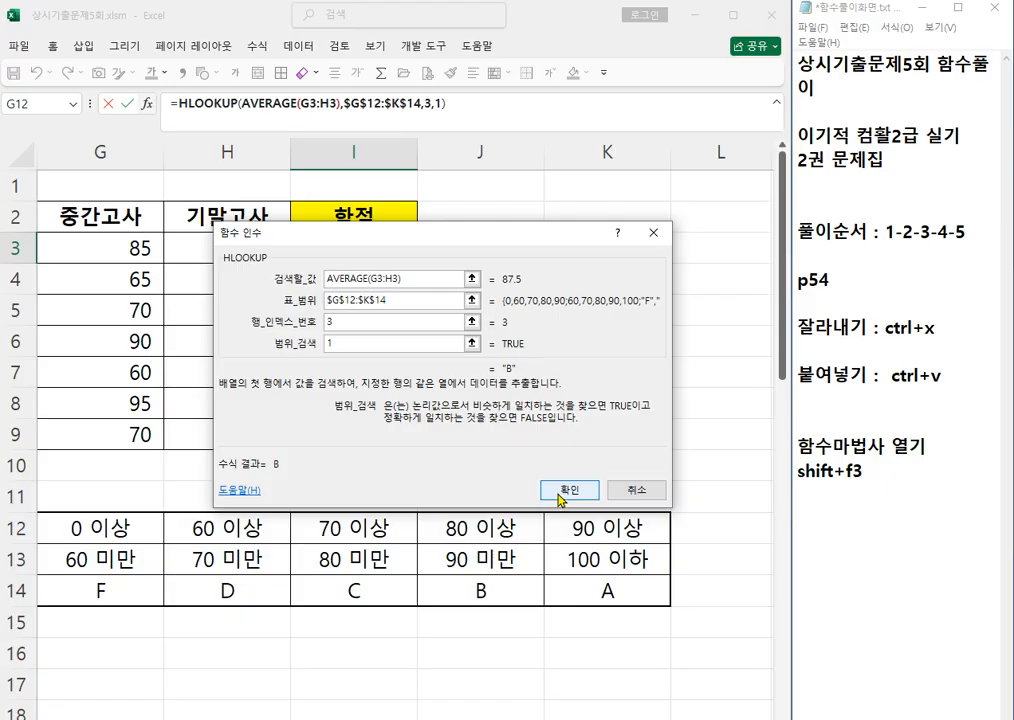
pyautogui.click(621, 559)
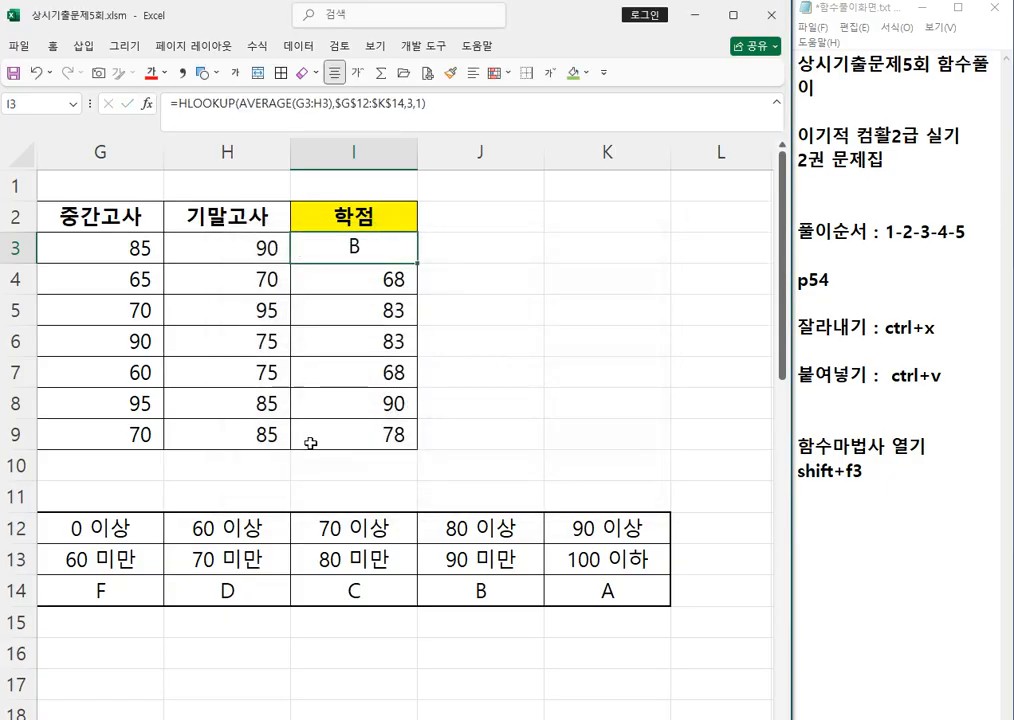
pyautogui.click(537, 338)
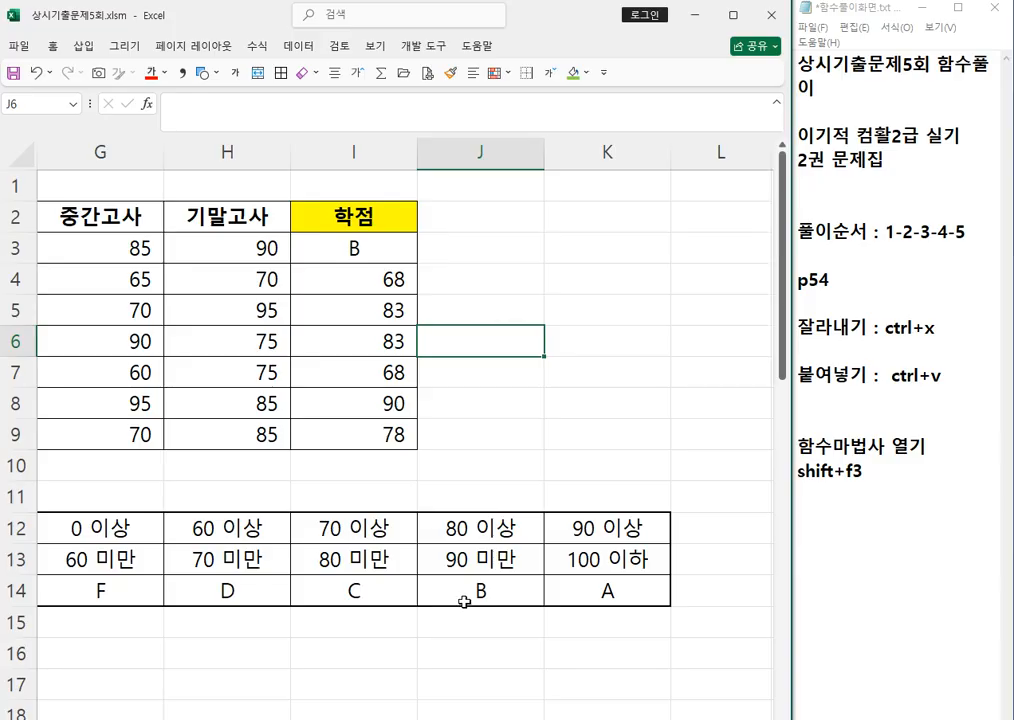
# - Copy the I3 HLOOKUP formula down the 학점 column through I9
pyautogui.click(344, 251)
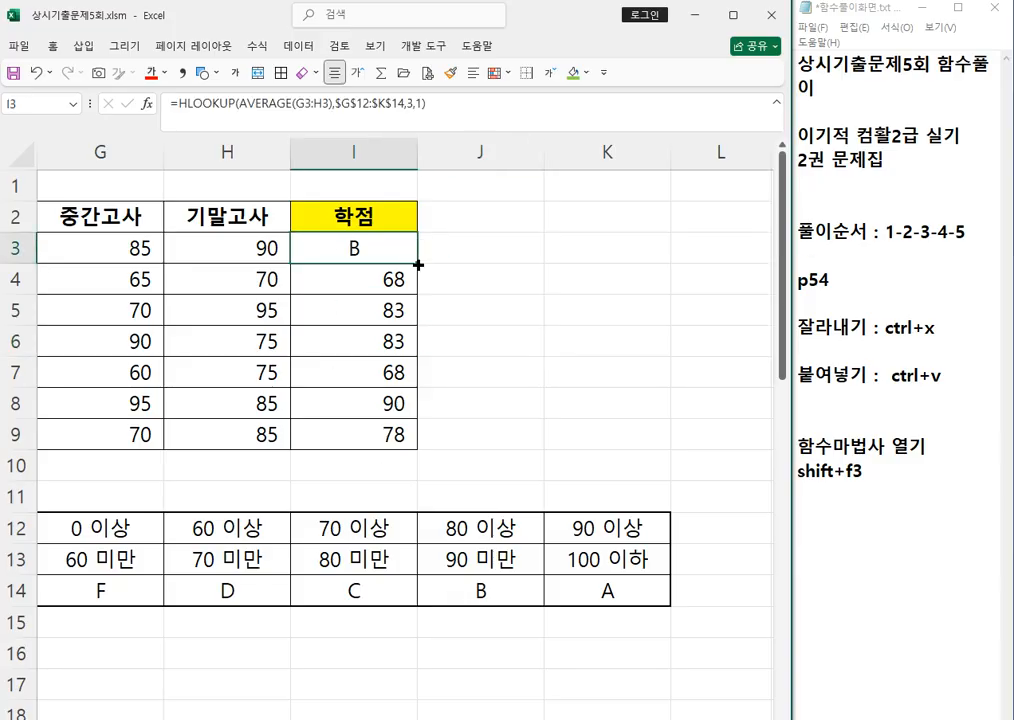
pyautogui.doubleClick(418, 265)
pyautogui.click(600, 274)
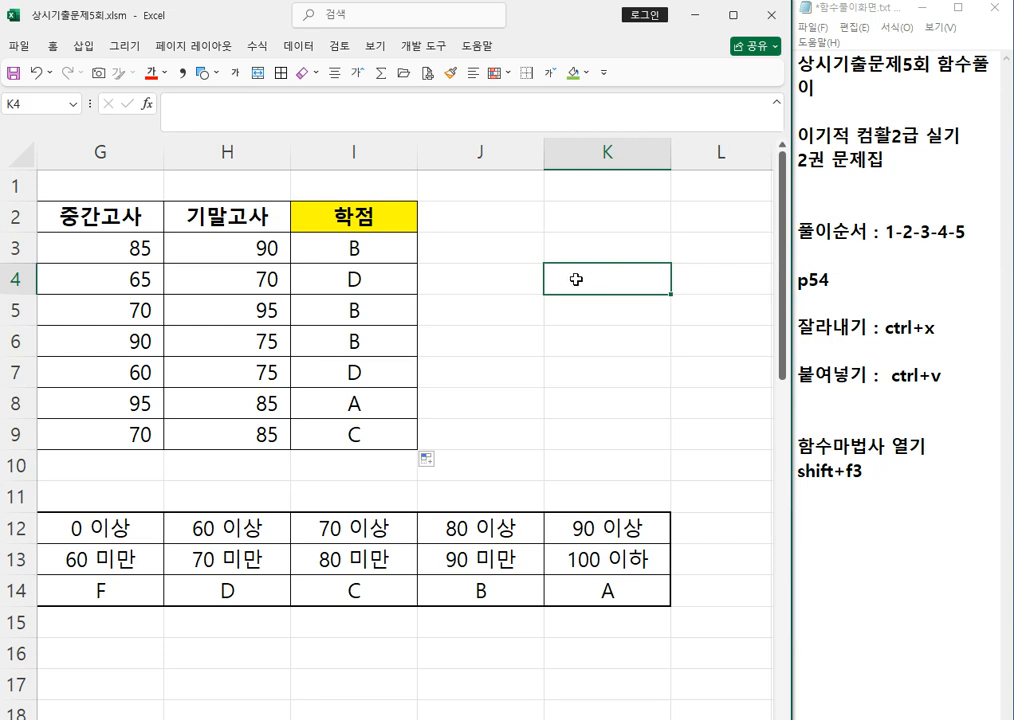
pyautogui.click(404, 255)
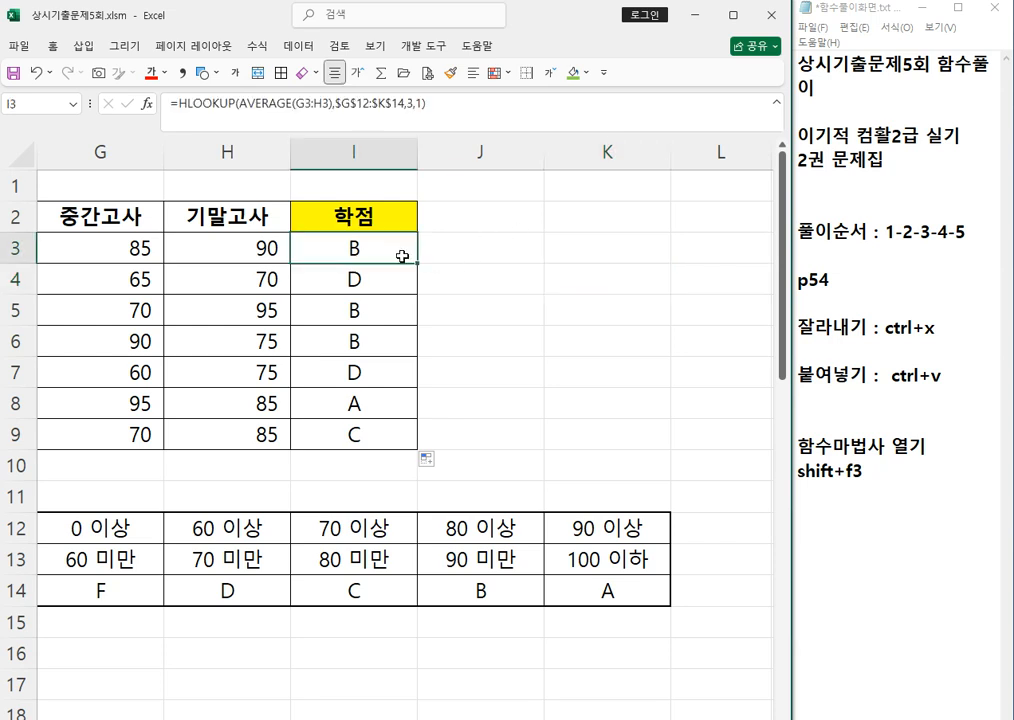
# - Calculate the average of G3:H3 in J3 with AVERAGE as a check on the grade
pyautogui.click(470, 255)
pyautogui.write('=')
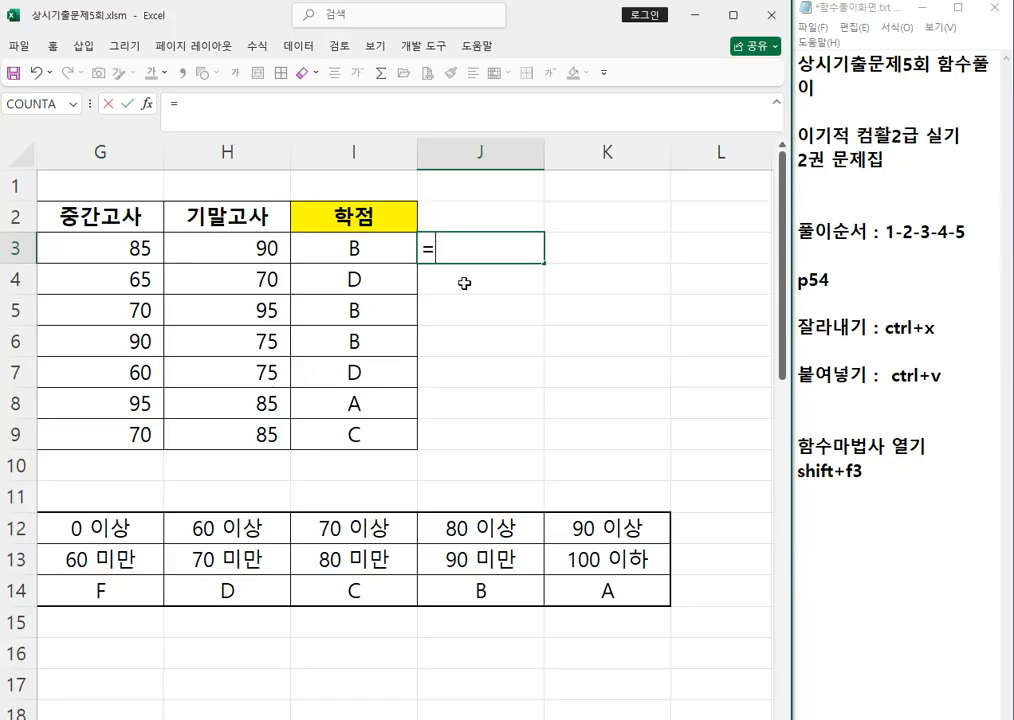
pyautogui.write('AV')
pyautogui.doubleClick(475, 356)
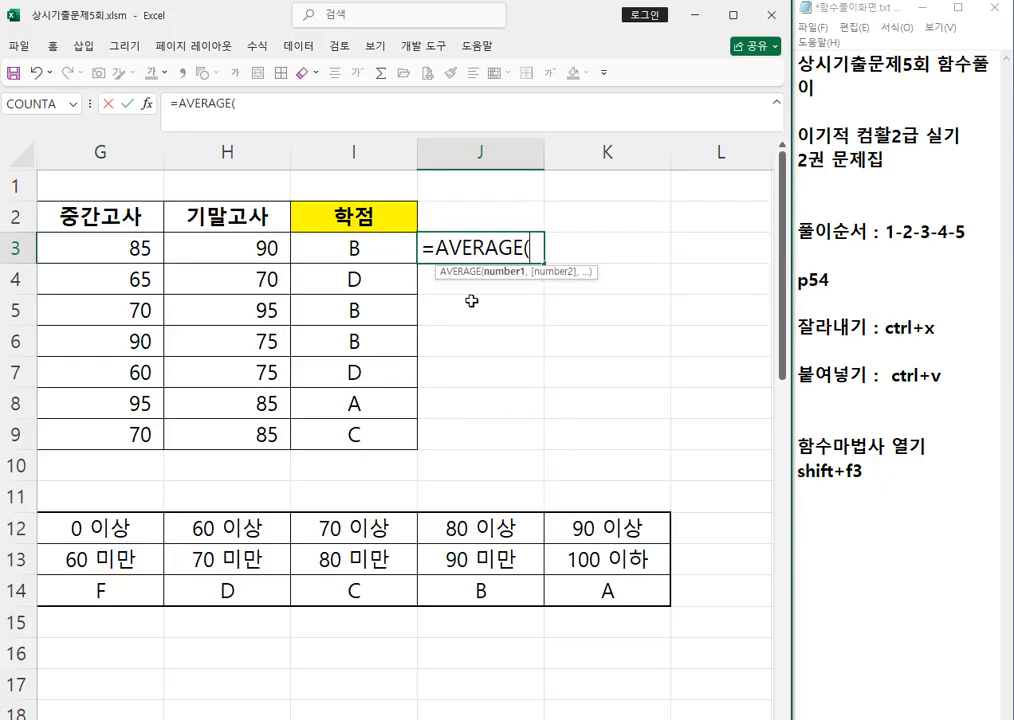
pyautogui.moveTo(75, 250); pyautogui.dragTo(217, 258)
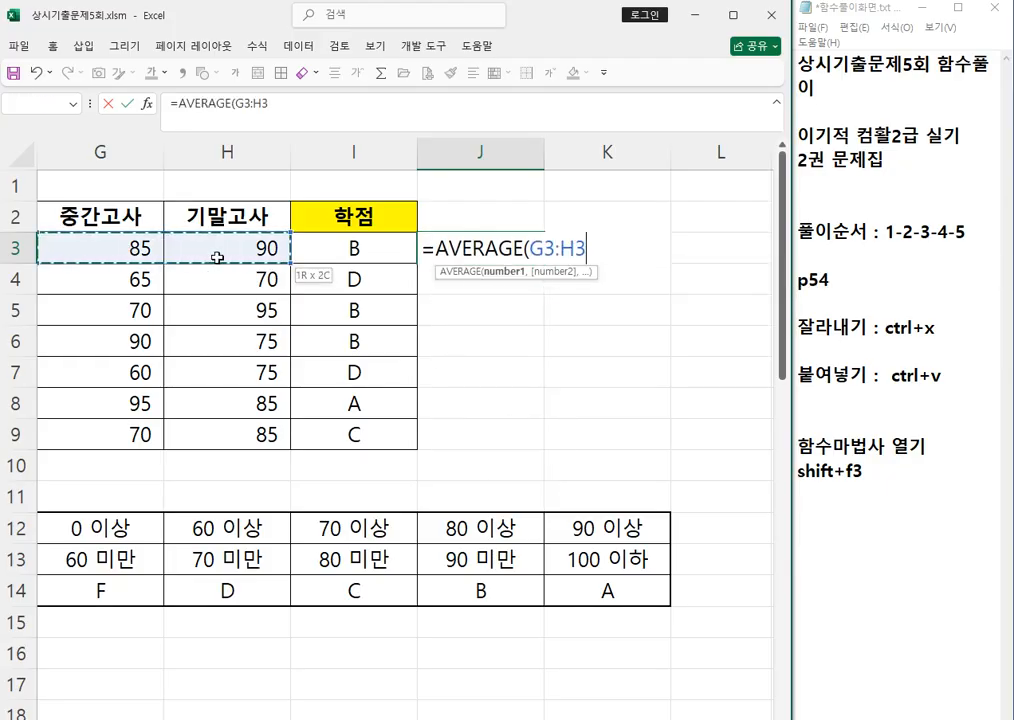
pyautogui.press('Return')
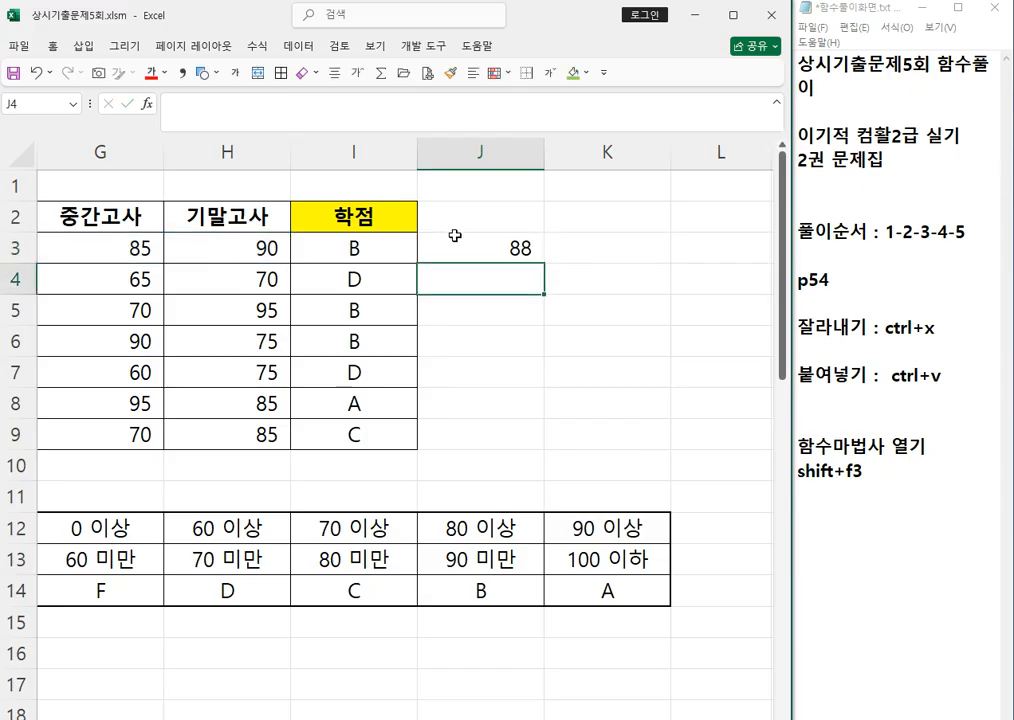
# - Copy the J3 average down through J9 to check the grades, and clear J3:J9 again
pyautogui.click(455, 237)
pyautogui.moveTo(544, 264); pyautogui.dragTo(555, 448)
pyautogui.click(635, 378)
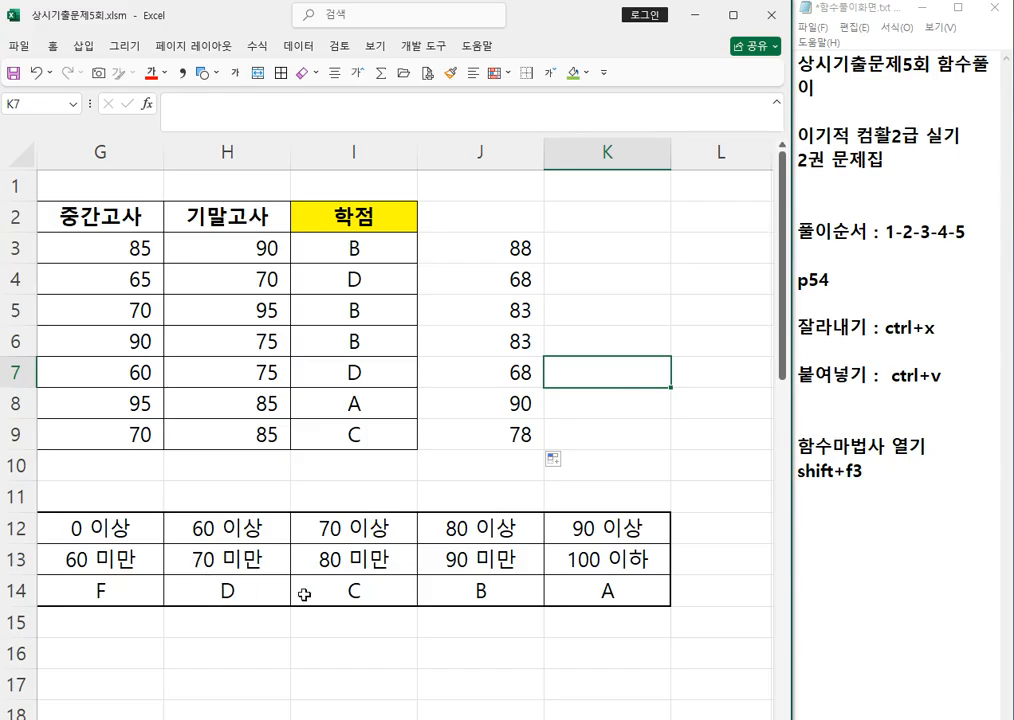
pyautogui.click(538, 434)
pyautogui.click(398, 434)
pyautogui.moveTo(466, 250); pyautogui.dragTo(502, 423)
pyautogui.press('Delete')
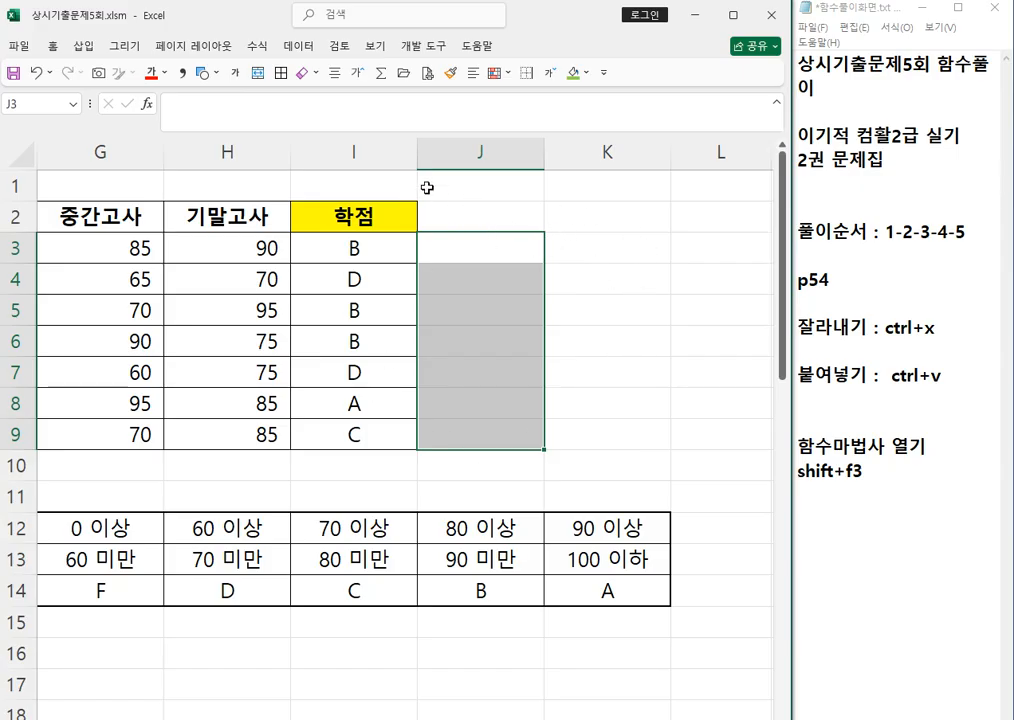
# - Examine 표3's 학과 header, the 경영학과 entry and the empty condition cells under 조건
pyautogui.click(90, 279)
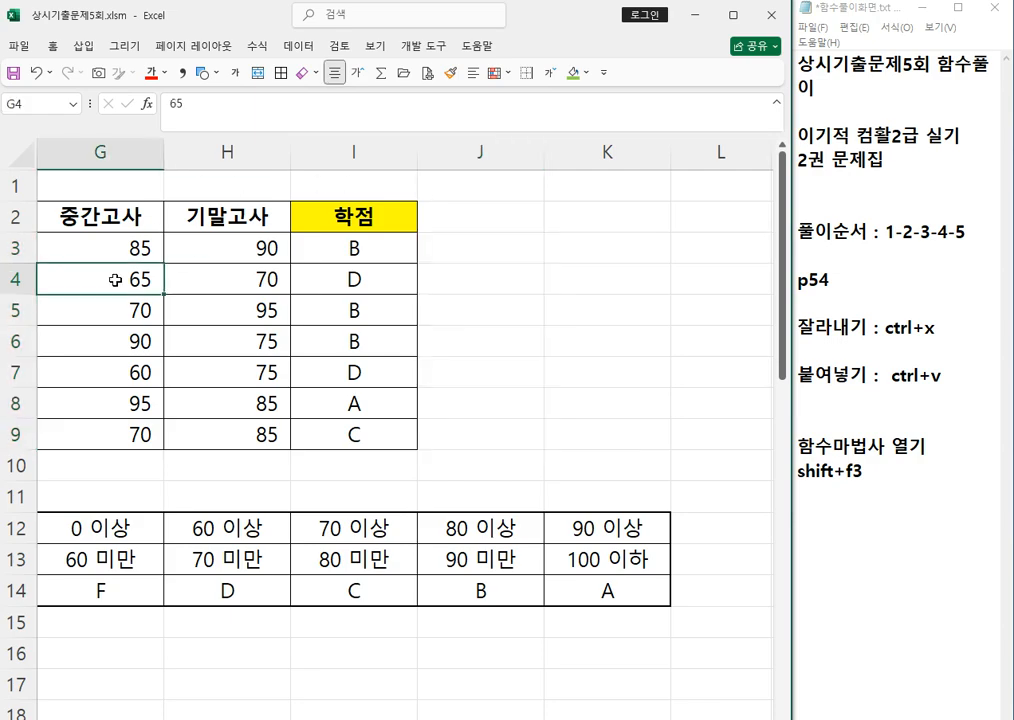
pyautogui.press('Left')
pyautogui.press('Left')
pyautogui.press('Left')
pyautogui.press('Left')
pyautogui.press('Left')
pyautogui.press('Left')
pyautogui.scroll(-3, 156, 294)
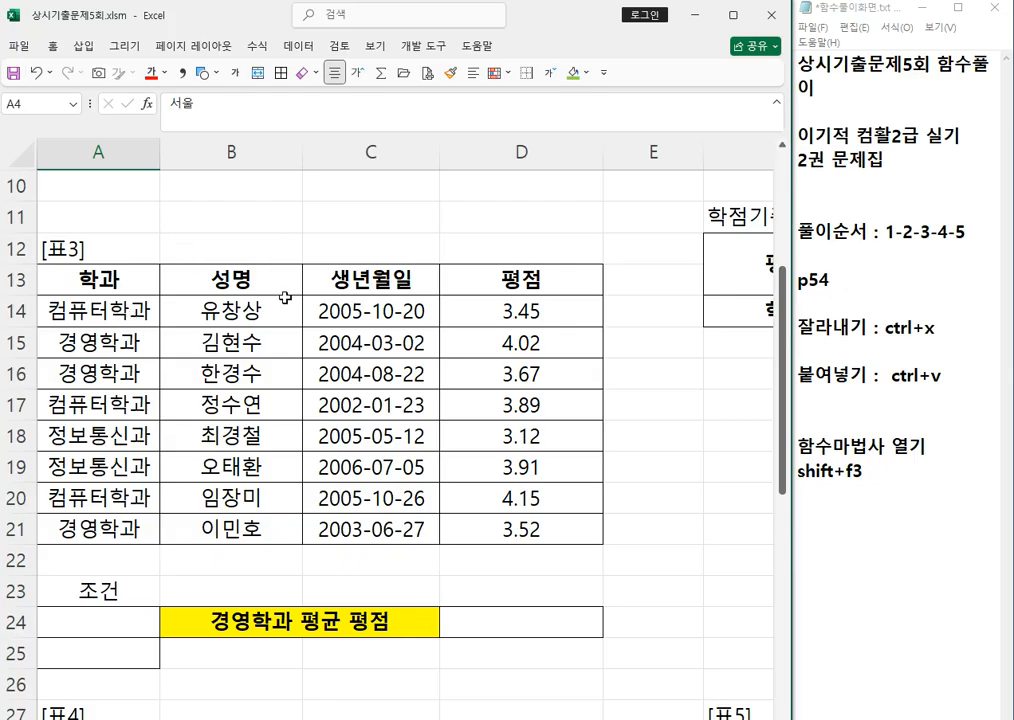
pyautogui.scroll(2, 211, 196)
pyautogui.press('Down')
pyautogui.press('Down')
pyautogui.press('Down')
pyautogui.press('Down')
pyautogui.press('Down')
pyautogui.press('Down')
pyautogui.press('Down')
pyautogui.press('Down')
pyautogui.press('Down')
pyautogui.press('Down')
pyautogui.press('Down')
pyautogui.press('Down')
pyautogui.press('Down')
pyautogui.press('Down')
pyautogui.press('Down')
pyautogui.press('Down')
pyautogui.press('Down')
pyautogui.press('Down')
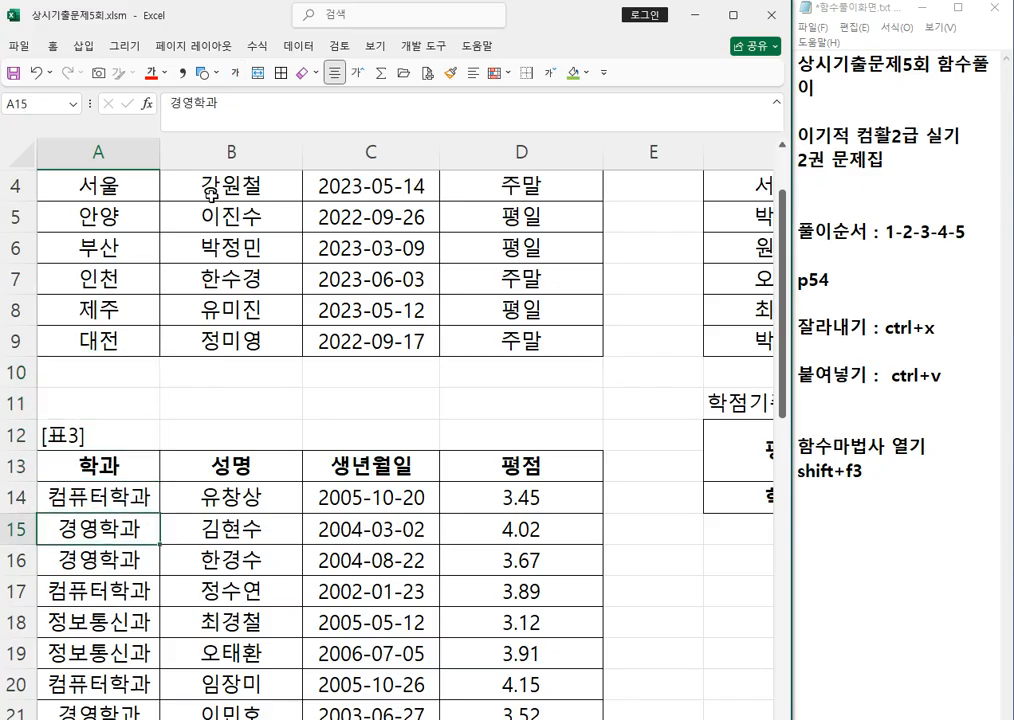
pyautogui.press('Down')
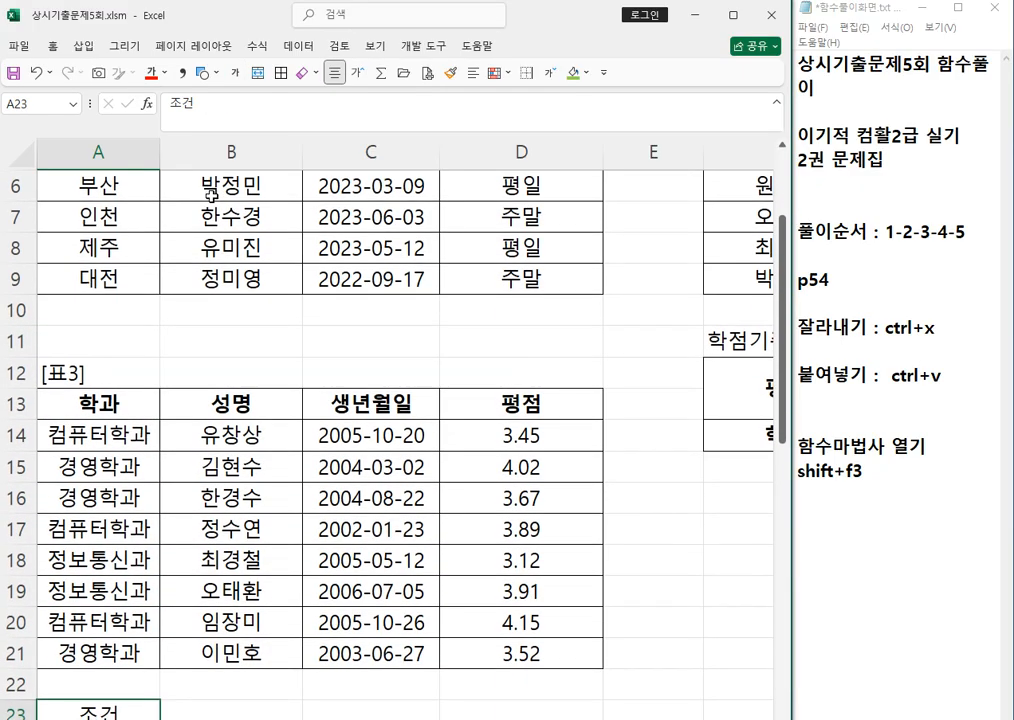
pyautogui.press('Down')
pyautogui.press('Down')
pyautogui.press('Down')
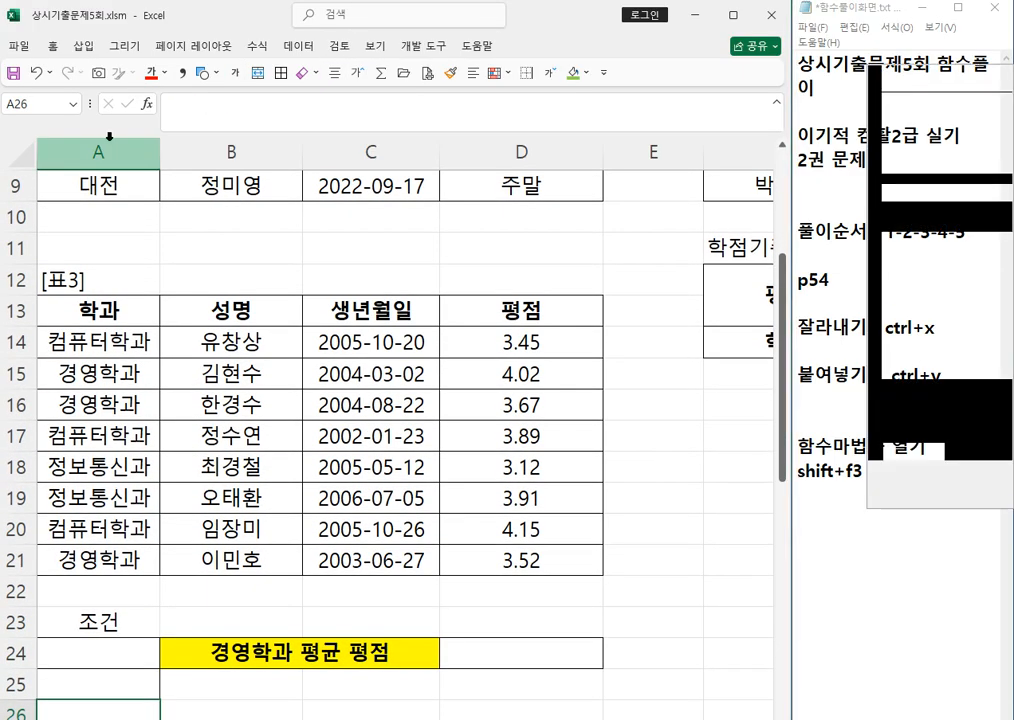
pyautogui.click(902, 160)
pyautogui.moveTo(76, 274)
pyautogui.mouseDown()
pyautogui.moveTo(84, 297)
pyautogui.moveTo(145, 334)
pyautogui.mouseUp()
pyautogui.moveTo(36, 360); pyautogui.dragTo(152, 400)
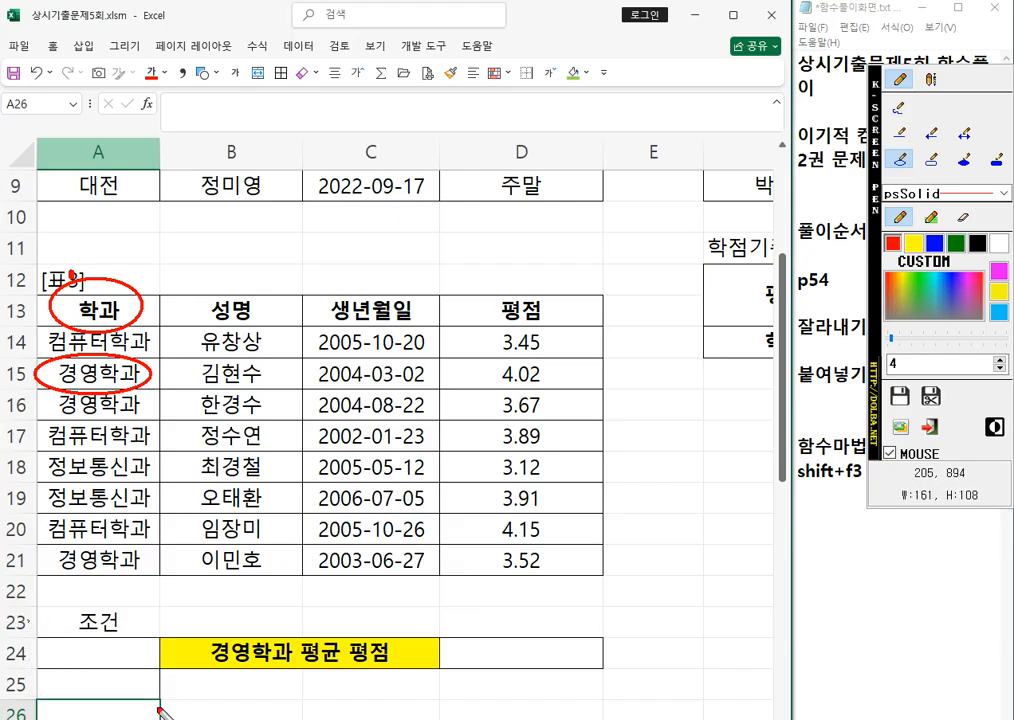
pyautogui.moveTo(160, 710); pyautogui.dragTo(27, 621)
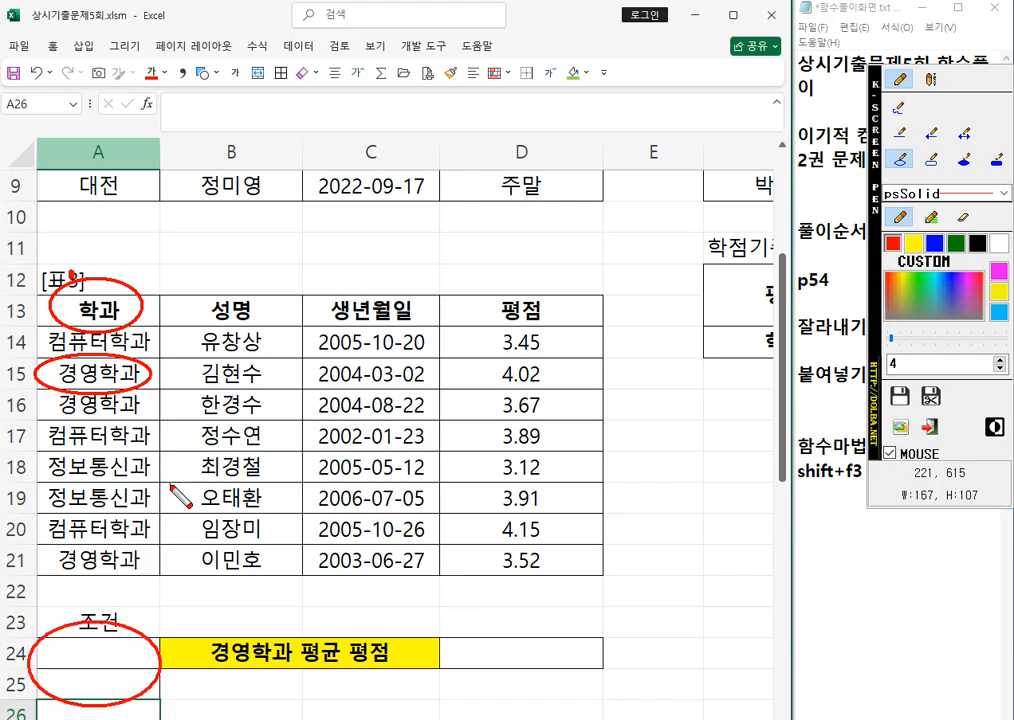
pyautogui.press('Escape')
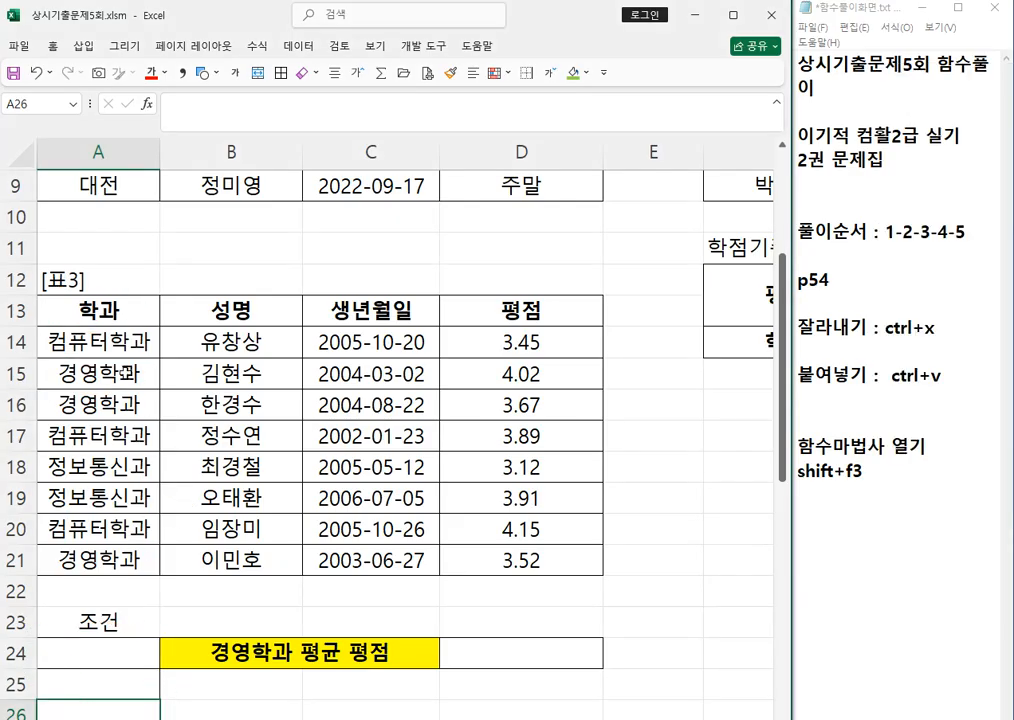
# - Copy the 학과 header in A13 and 경영학과 in A15 into the condition cells A24:A25
pyautogui.click(110, 316)
pyautogui.keyDown('ctrl'); pyautogui.click(152, 379); pyautogui.keyUp('ctrl')
pyautogui.hotkey('ctrl', 'c')
pyautogui.click(124, 650)
pyautogui.hotkey('ctrl', 'v')
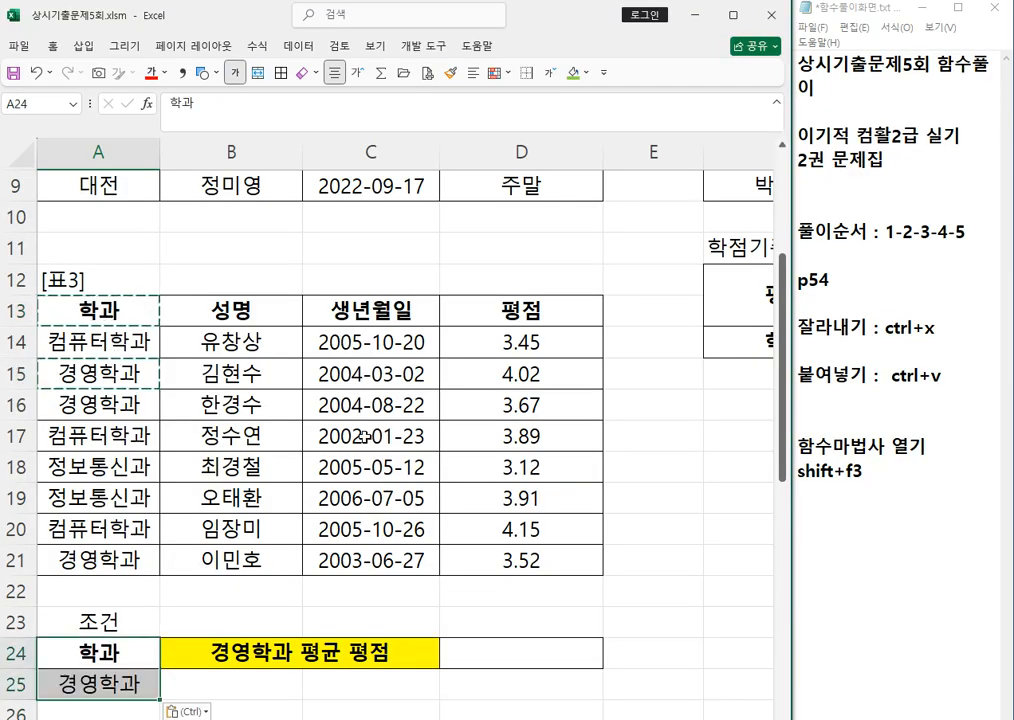
# - Start a DAVERAGE function in D24 and set its Database argument to A13:D21
pyautogui.moveTo(488, 648); pyautogui.dragTo(489, 661)
pyautogui.click(489, 661)
pyautogui.write('=')
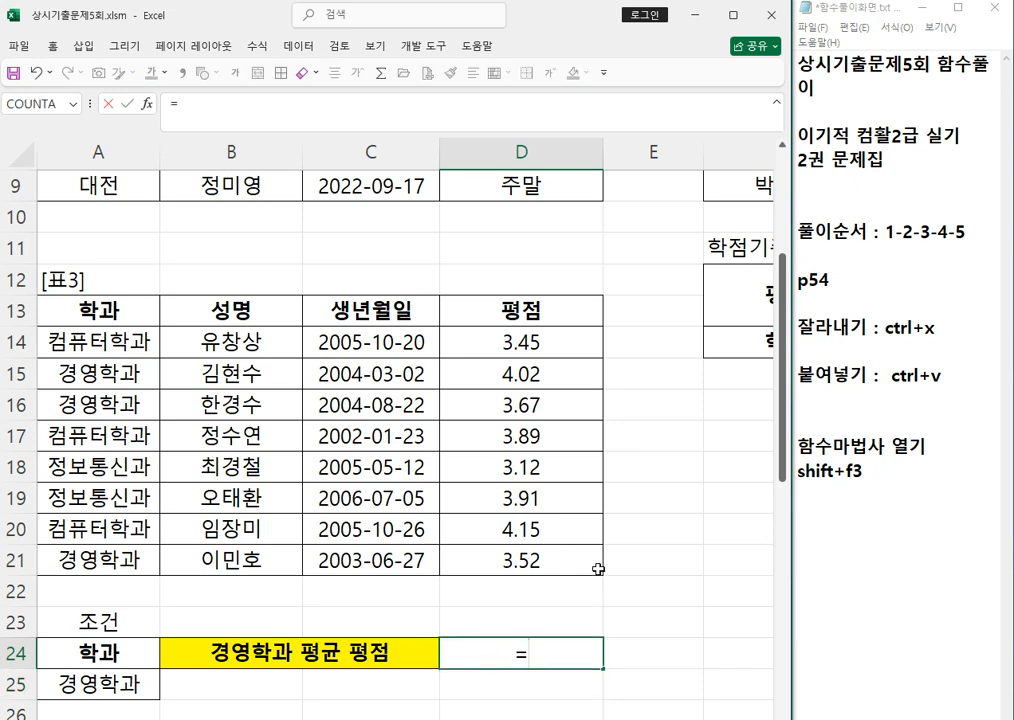
pyautogui.write('DAV')
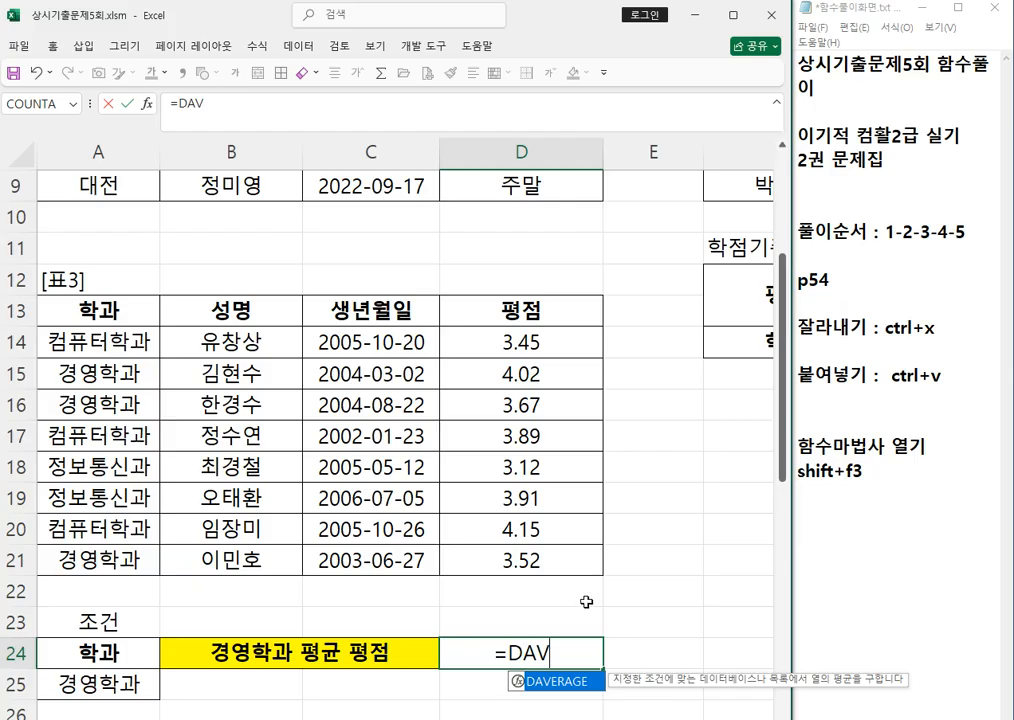
pyautogui.doubleClick(578, 682)
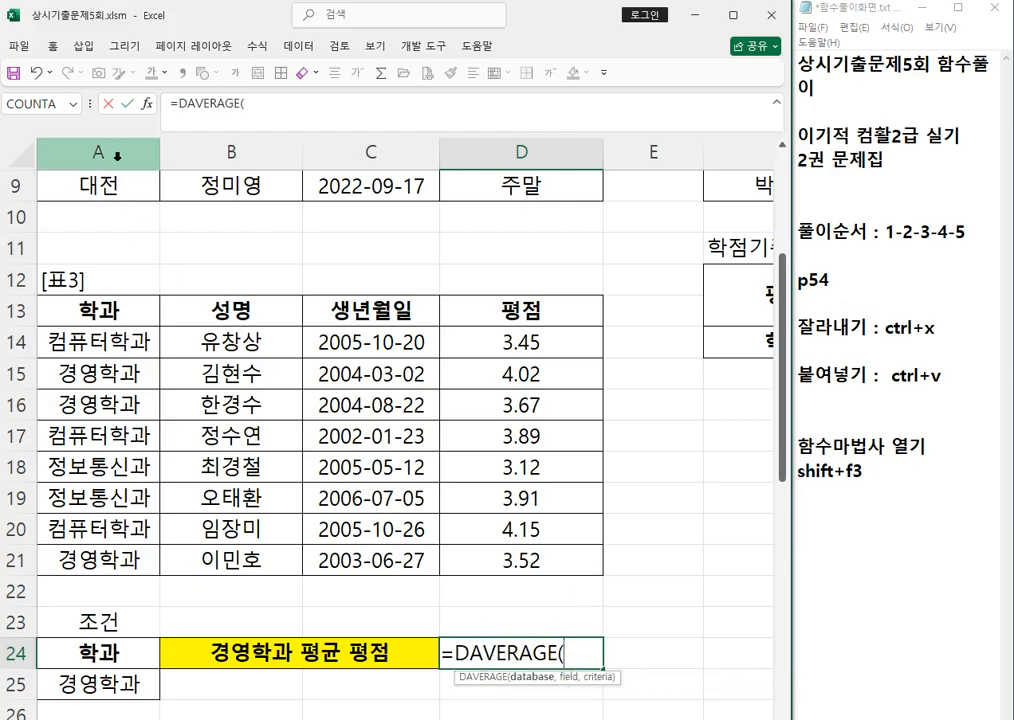
pyautogui.click(146, 104)
pyautogui.moveTo(423, 272); pyautogui.dragTo(820, 262)
pyautogui.moveTo(98, 310); pyautogui.dragTo(569, 556)
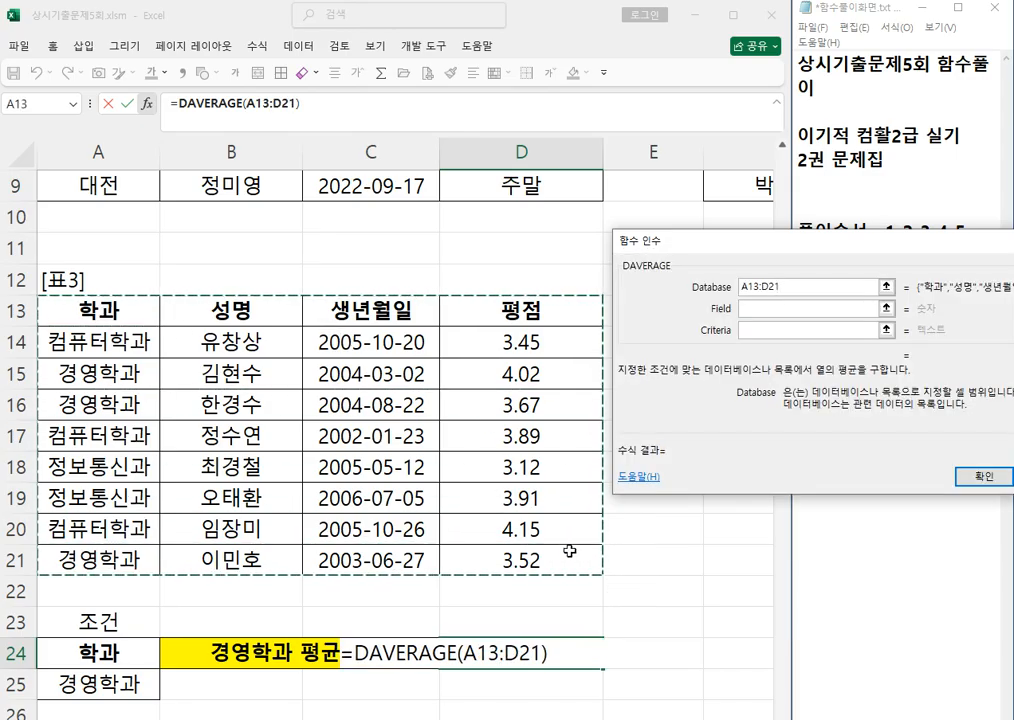
# - Set the DAVERAGE Field argument to the 평점 header D13 and the Criteria argument to A24:A25
pyautogui.click(786, 312)
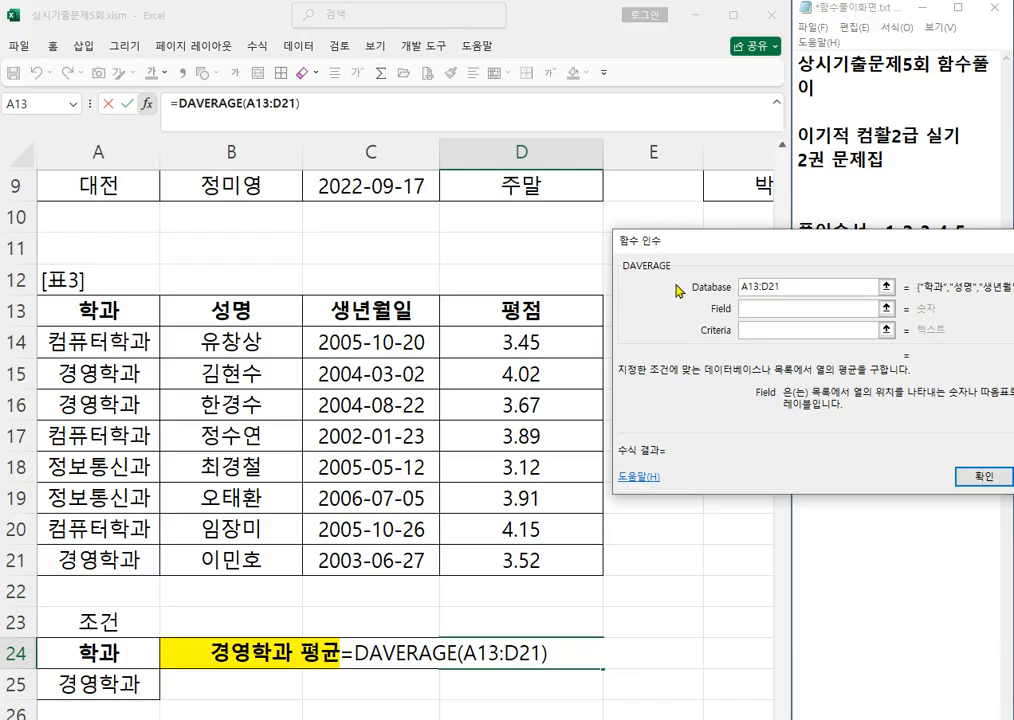
pyautogui.click(531, 318)
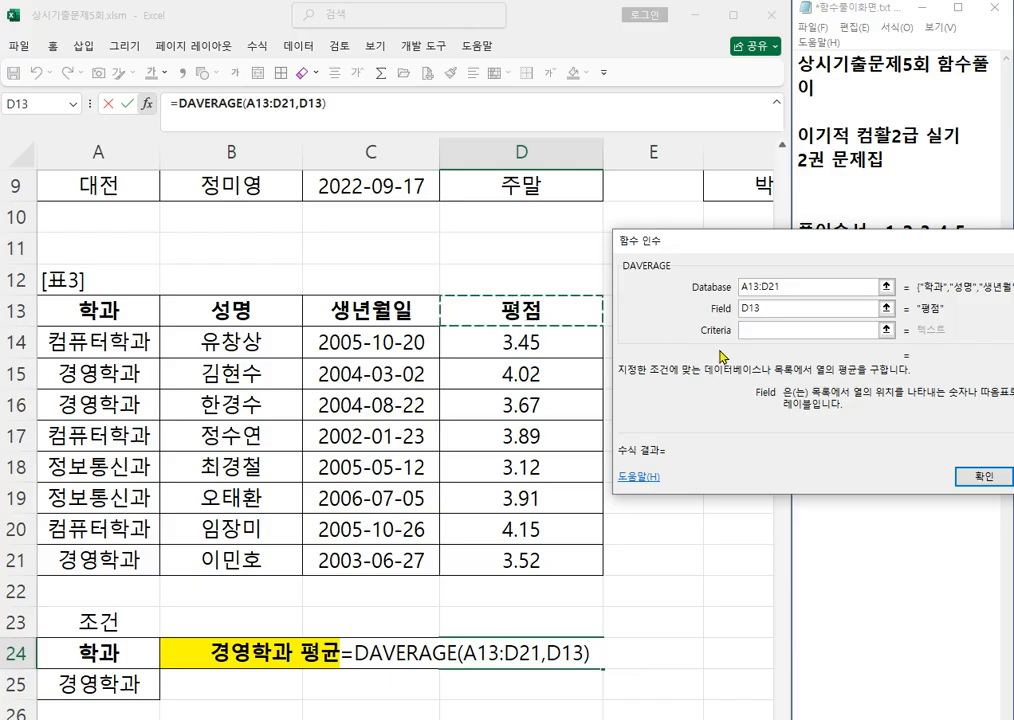
pyautogui.click(765, 331)
pyautogui.moveTo(741, 263); pyautogui.dragTo(557, 238)
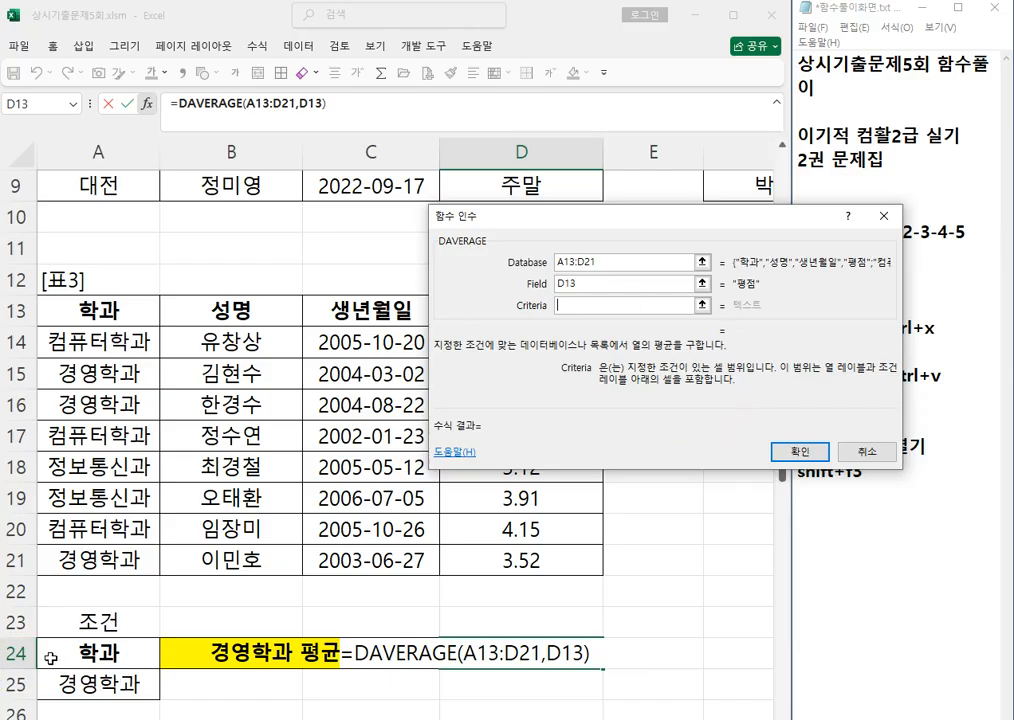
pyautogui.moveTo(54, 652); pyautogui.dragTo(70, 684)
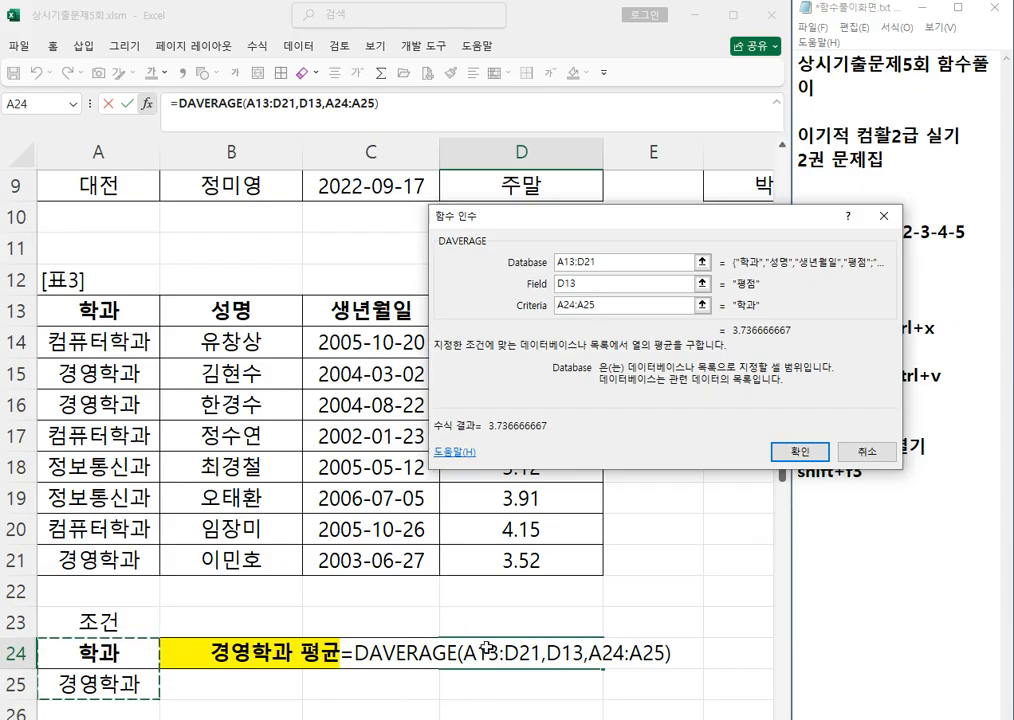
# - Point screen-pen arrows at the Database and Criteria arguments, clear them, and confirm the DAVERAGE function in D24
pyautogui.moveTo(558, 218); pyautogui.dragTo(462, 292)
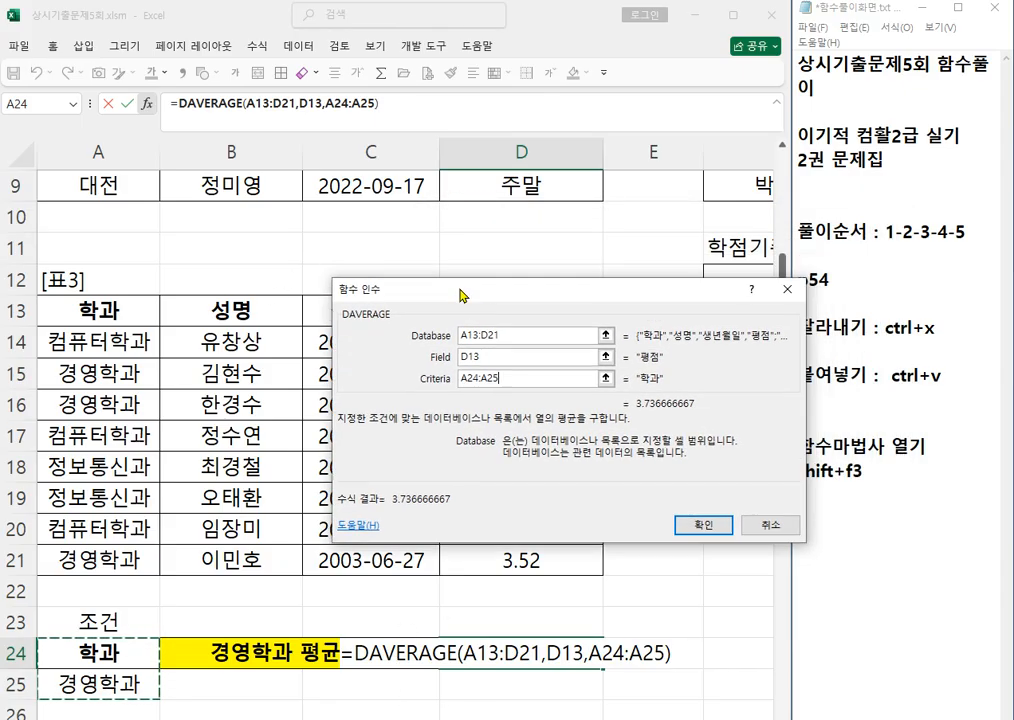
pyautogui.scroll(3, 560, 403)
pyautogui.hotkey('ctrl', 'alt', 'k')
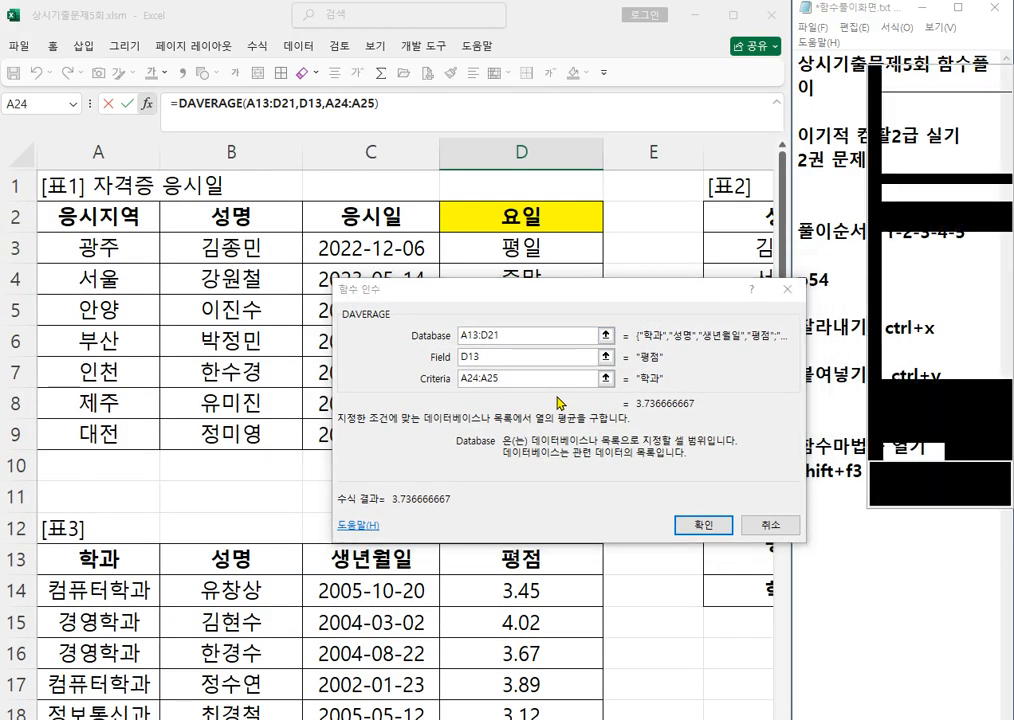
pyautogui.click(930, 135)
pyautogui.moveTo(623, 228); pyautogui.dragTo(502, 328)
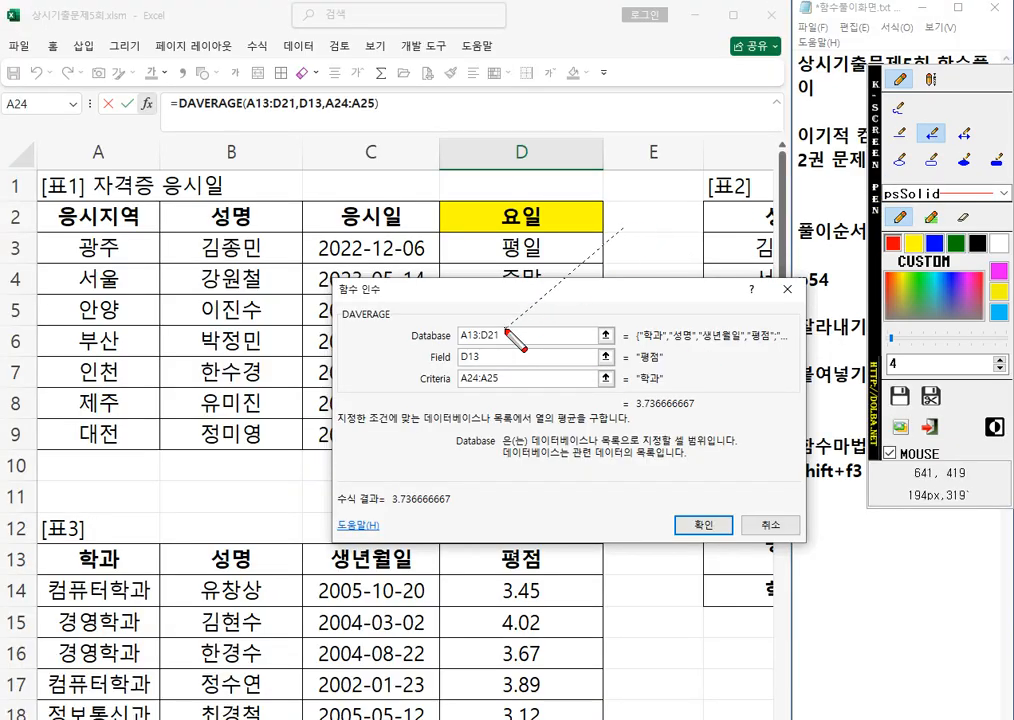
pyautogui.moveTo(604, 321); pyautogui.dragTo(504, 382)
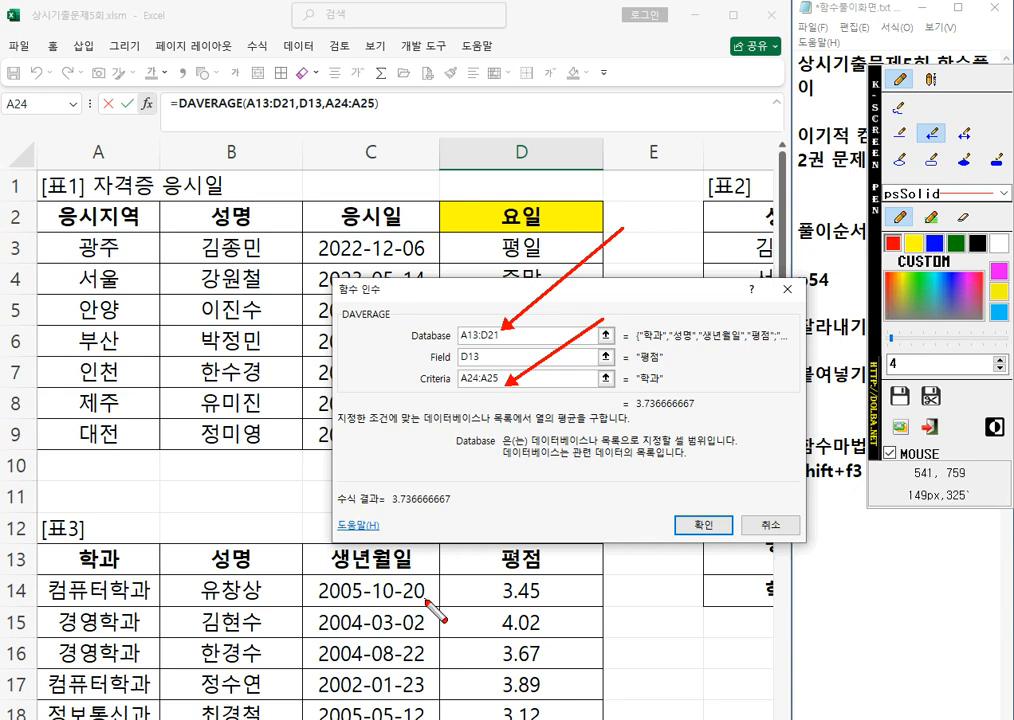
pyautogui.press('Escape')
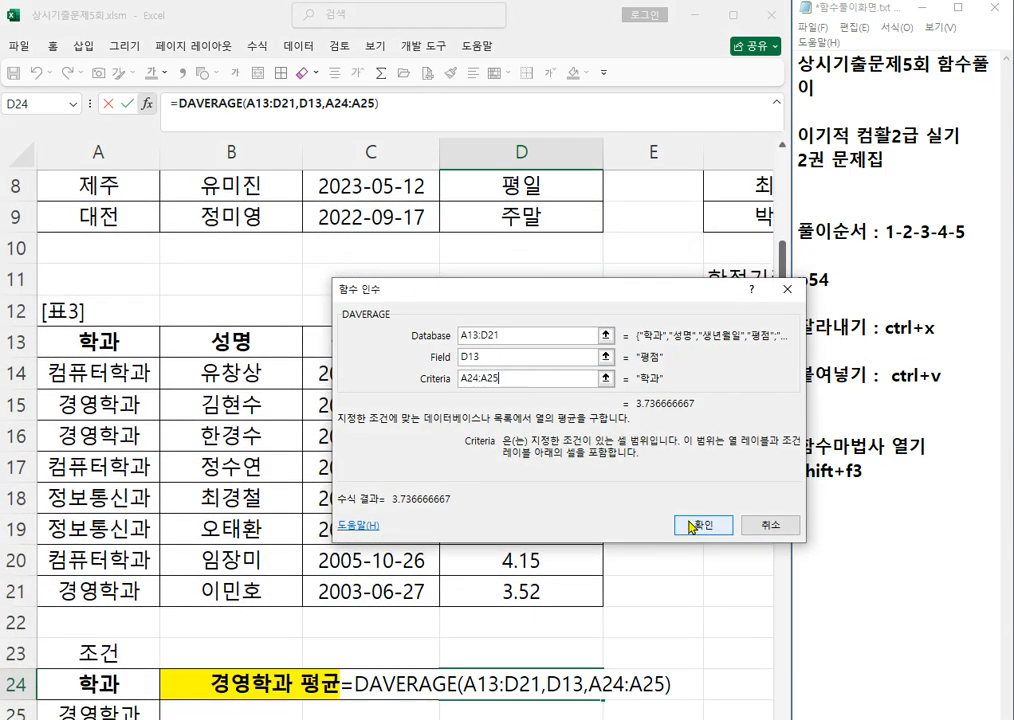
pyautogui.click(692, 525)
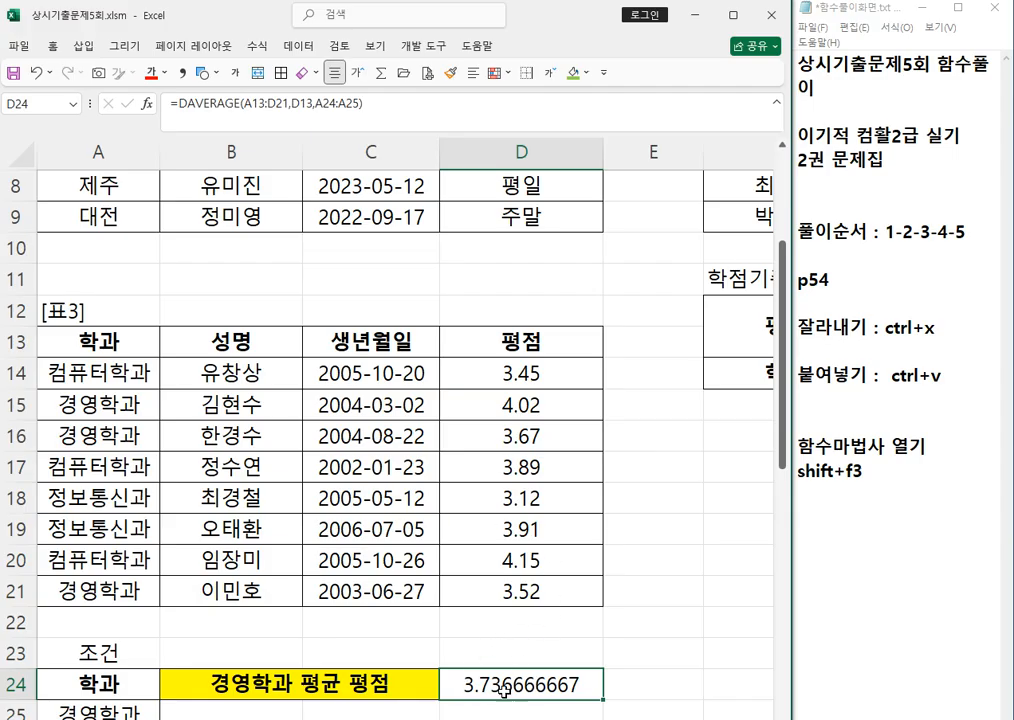
# - Annotate the area above 표3 with a straight horizontal line and freehand pen strokes, and clear the marks
pyautogui.scroll(-2, 511, 649)
pyautogui.scroll(2, 534, 613)
pyautogui.hotkey('ctrl', 'alt', 'k')
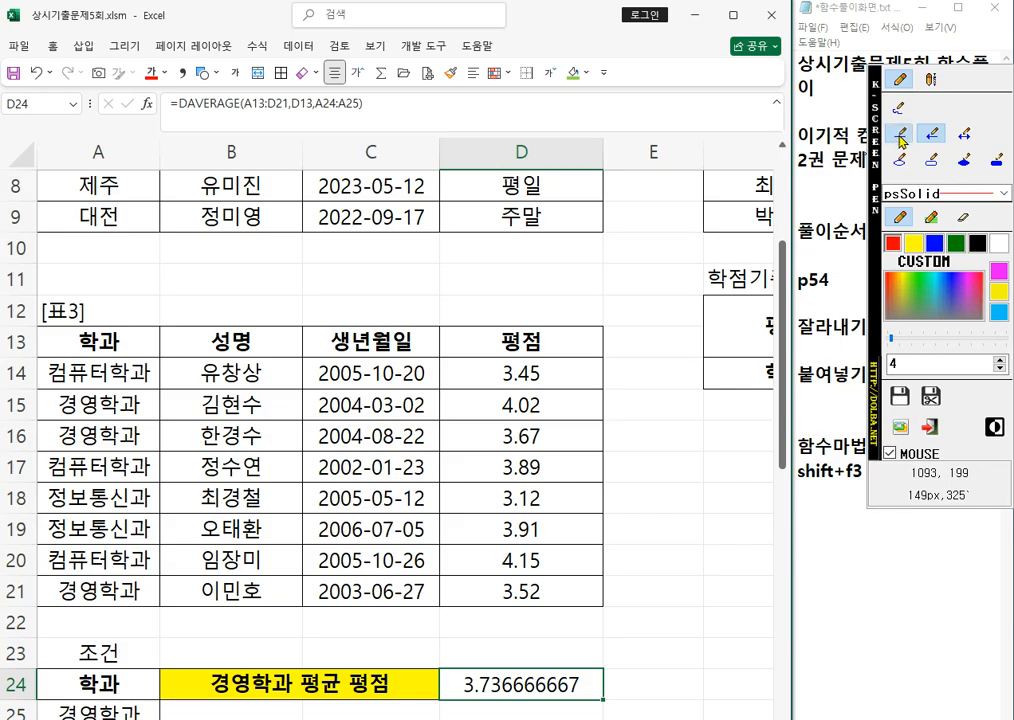
pyautogui.click(899, 133)
pyautogui.moveTo(193, 269); pyautogui.dragTo(609, 270)
pyautogui.click(899, 107)
pyautogui.moveTo(388, 242)
pyautogui.mouseDown()
pyautogui.moveTo(380, 295)
pyautogui.moveTo(433, 240)
pyautogui.moveTo(470, 270)
pyautogui.moveTo(526, 235)
pyautogui.moveTo(571, 304)
pyautogui.mouseUp()
pyautogui.moveTo(559, 292); pyautogui.dragTo(561, 318)
pyautogui.press('Escape')
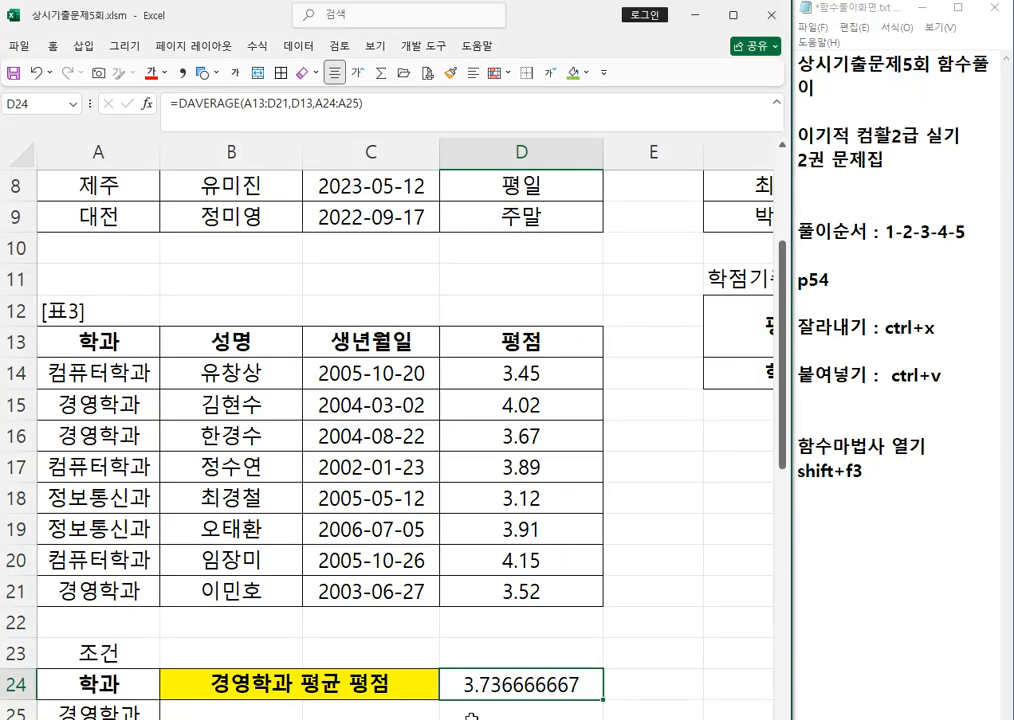
# - Cut the DAVERAGE expression out of D24's formula and start a ROUND function in its place
pyautogui.moveTo(178, 108); pyautogui.dragTo(498, 120)
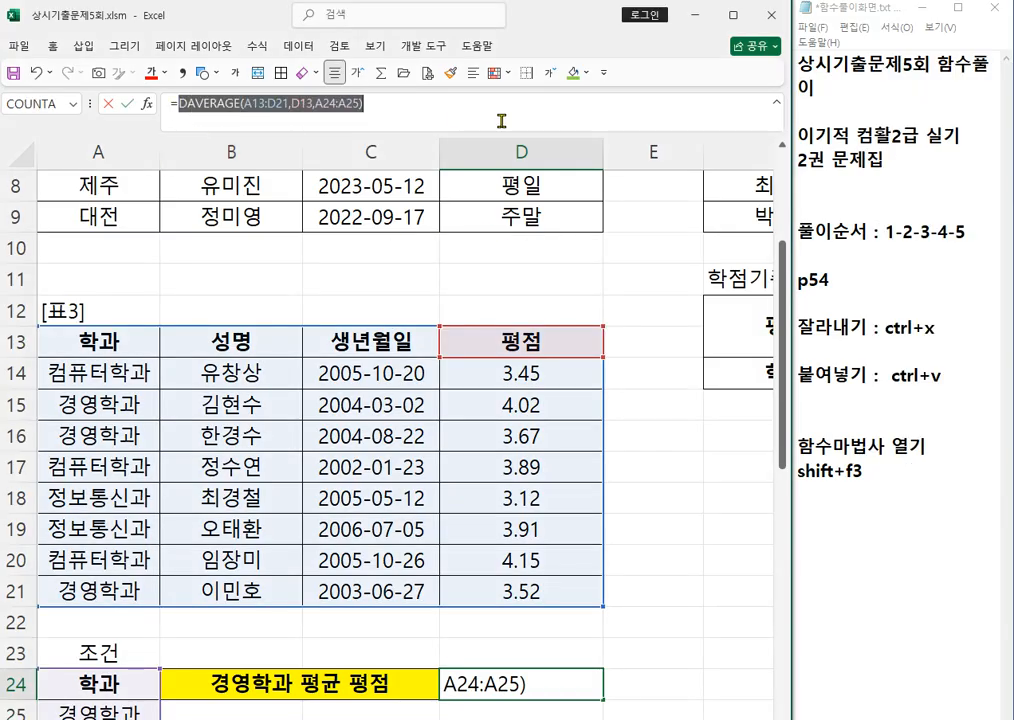
pyautogui.write('=')
pyautogui.write('TO')
pyautogui.press('BackSpace')
pyautogui.press('BackSpace')
pyautogui.write('ㄱㅐㅋ')
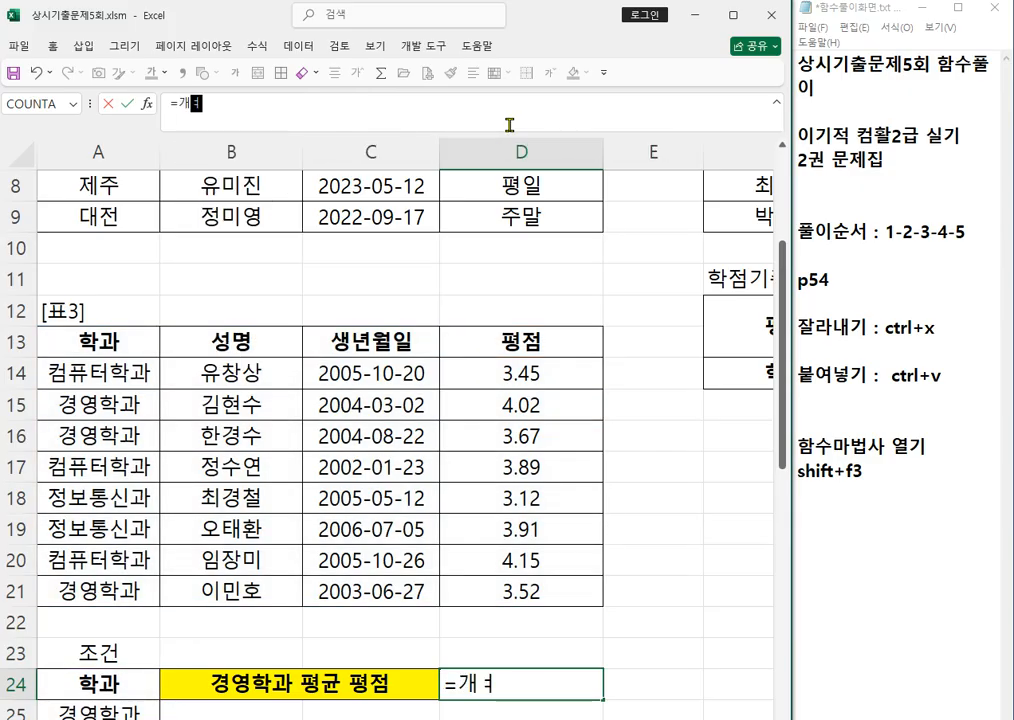
pyautogui.press('BackSpace')
pyautogui.press('BackSpace')
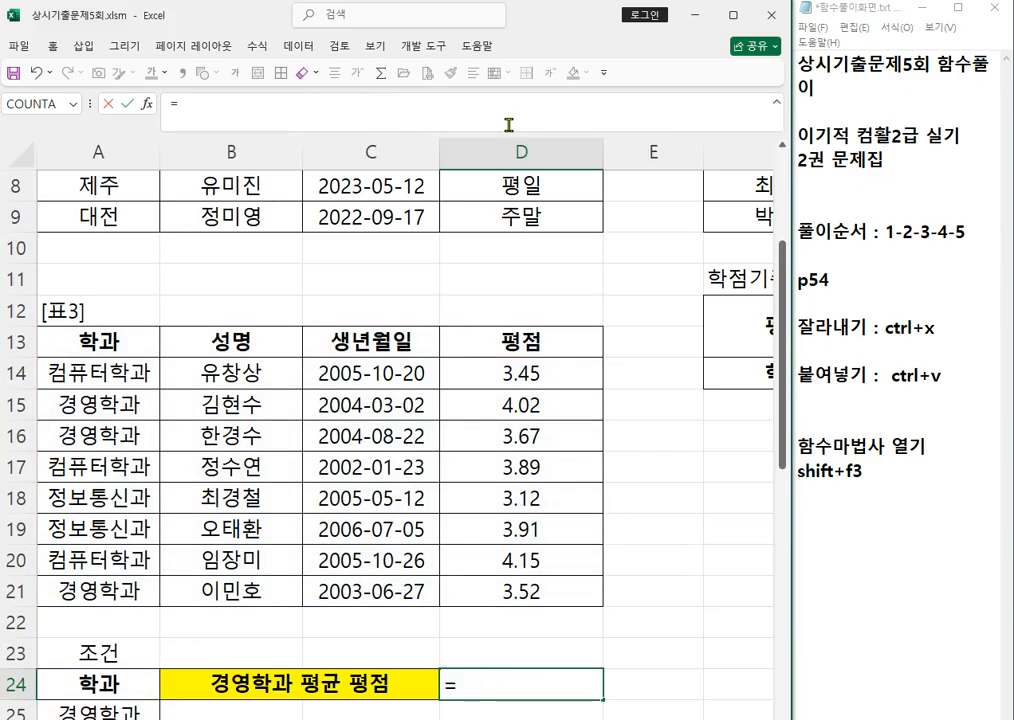
pyautogui.write('ROU')
pyautogui.doubleClick(224, 150)
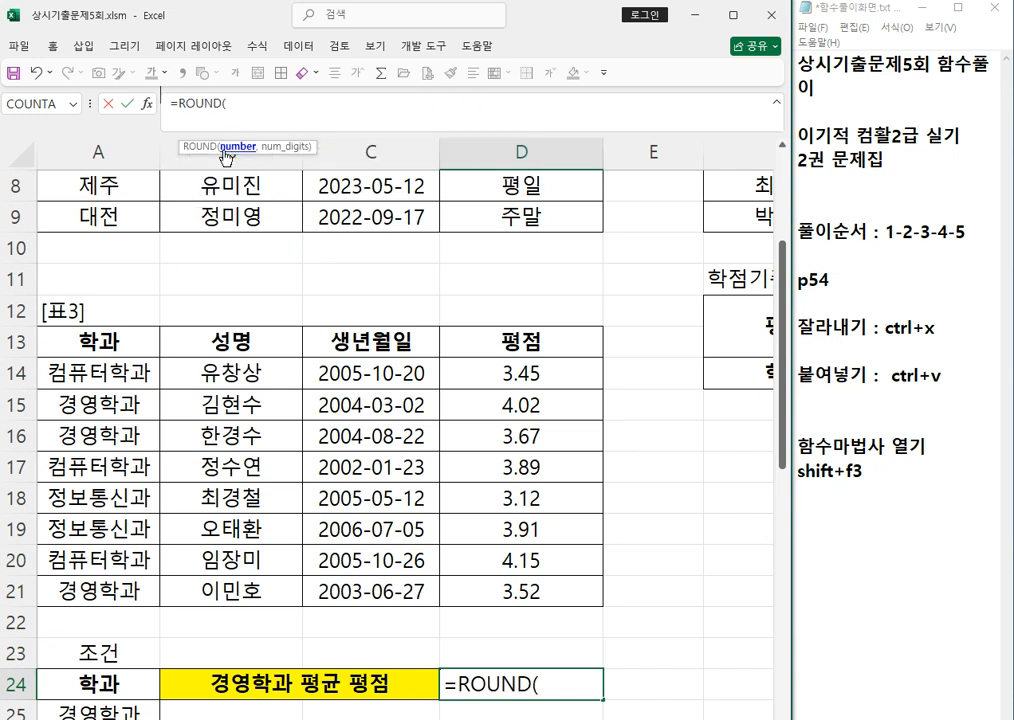
# - Set ROUND's Number argument to DAVERAGE(A13:D21,D13,A24:A25) and Num_digits to 2, and confirm the formula
pyautogui.click(147, 103)
pyautogui.write('DAVERAGE(A13:D21,D13,A24:A25)')
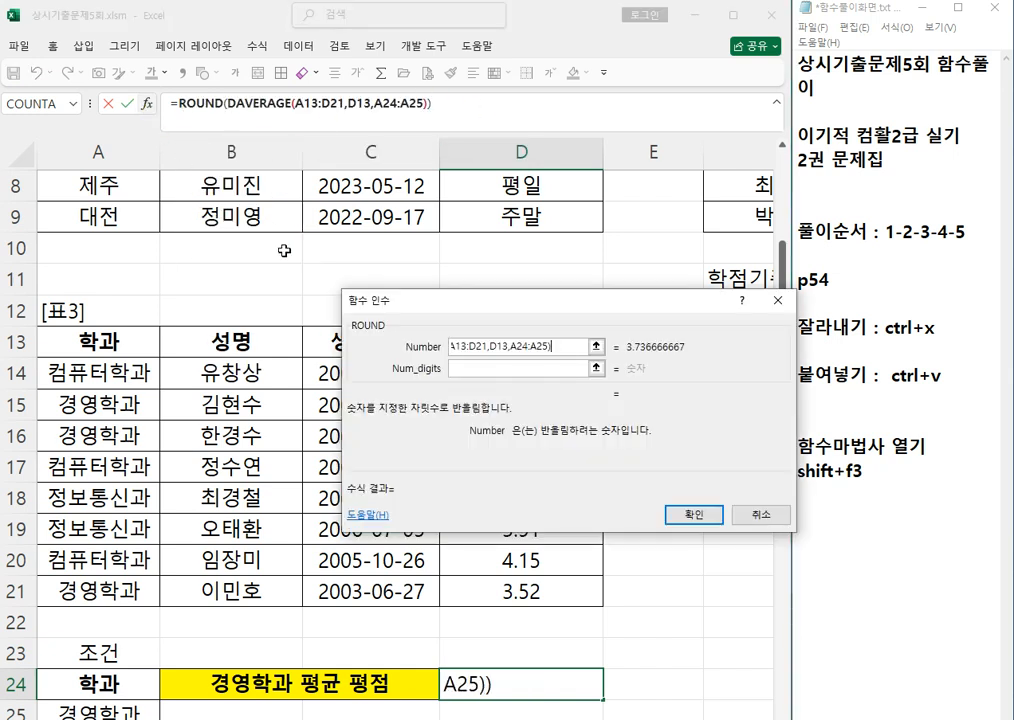
pyautogui.click(512, 366)
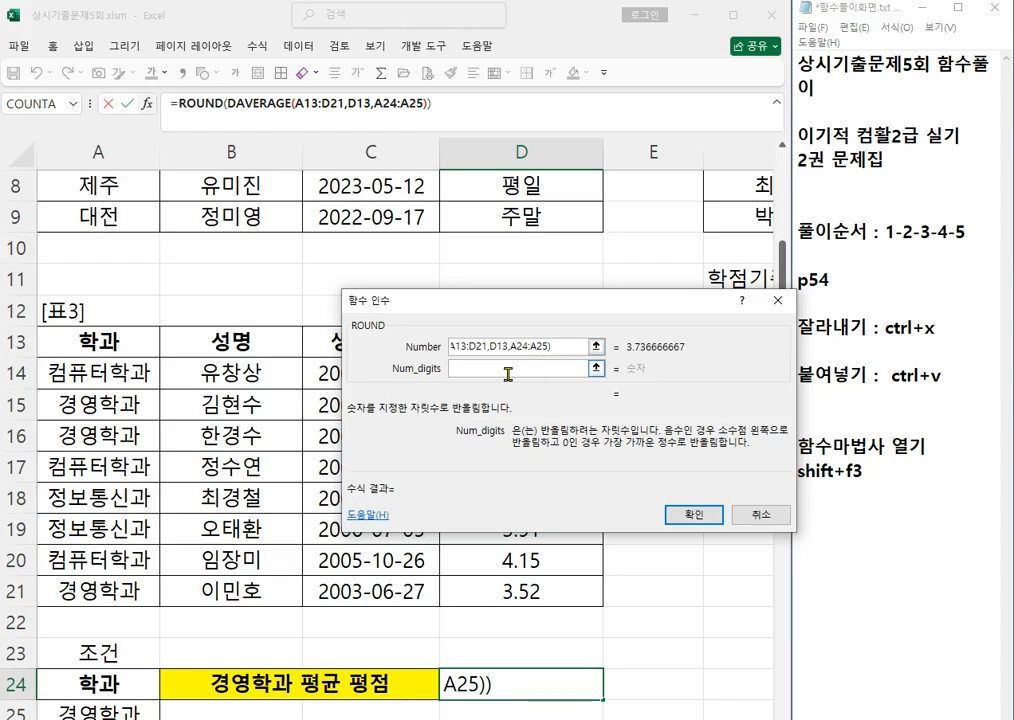
pyautogui.write('2')
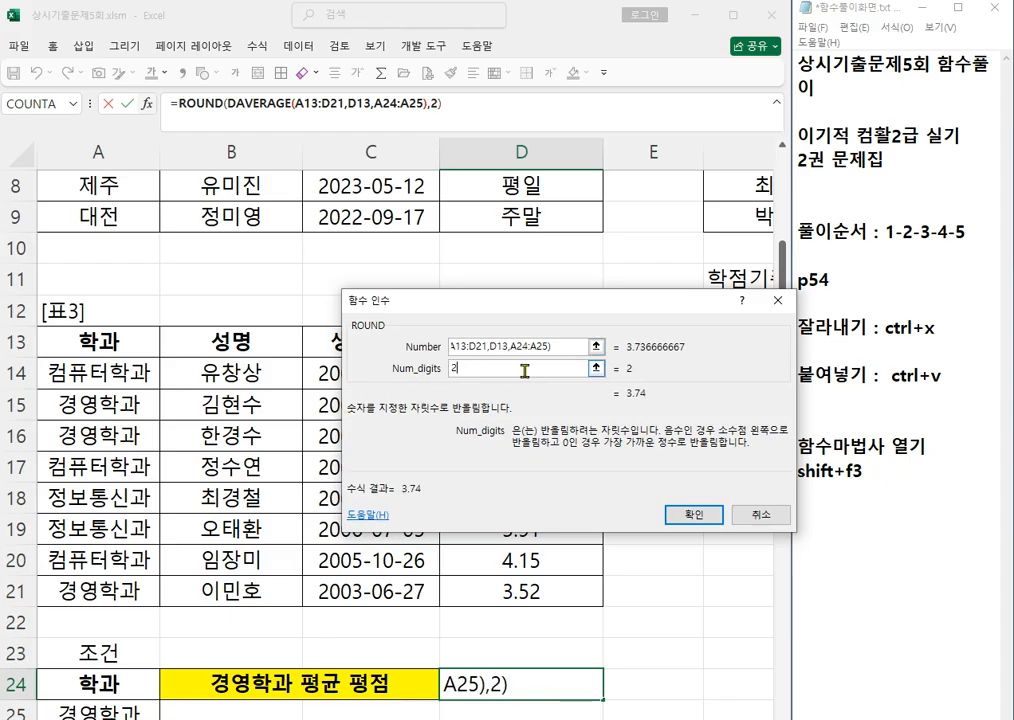
pyautogui.press('Return')
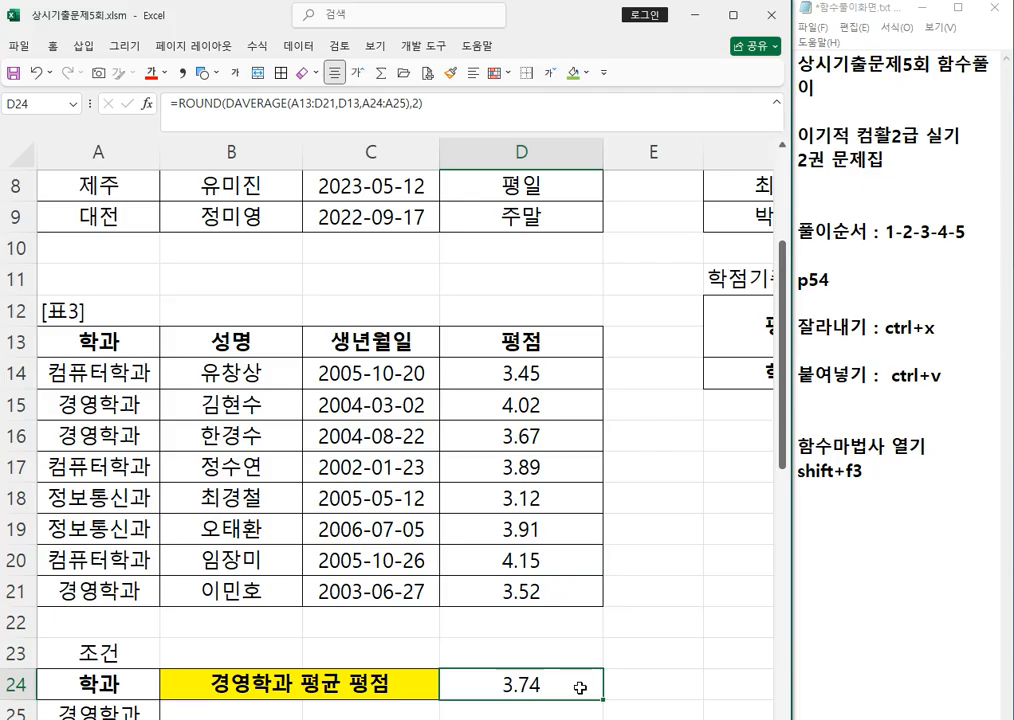
pyautogui.click(453, 621)
pyautogui.click(405, 558)
pyautogui.click(651, 467)
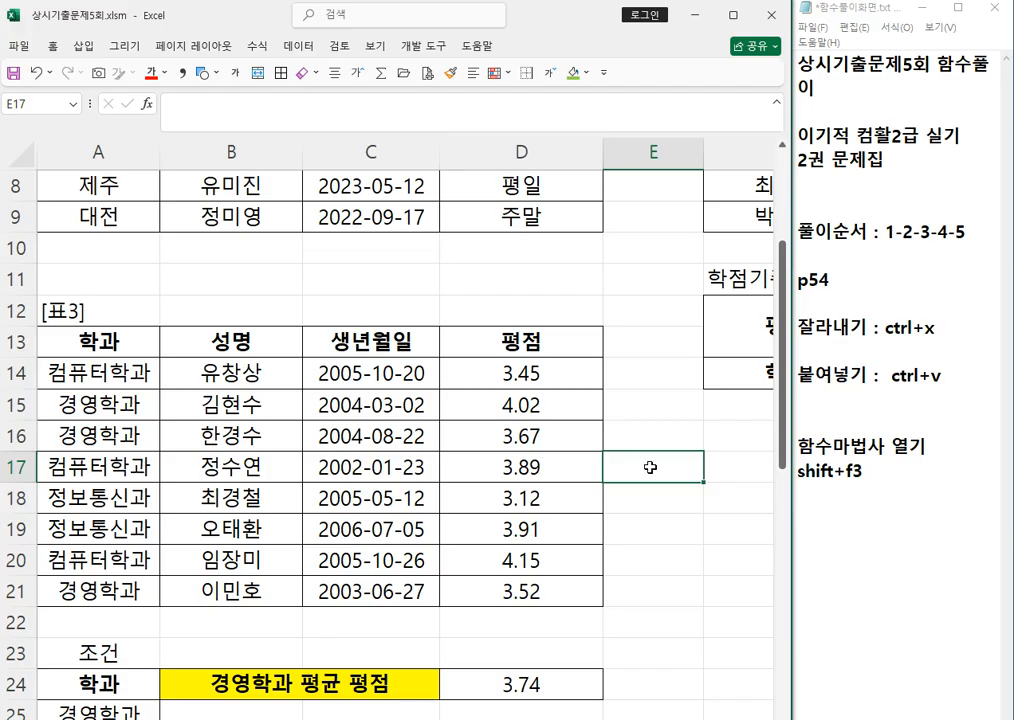
# - Outline the 커뮤니케이션, 회계 and 경영전략 scores of 표4 with screen-pen rectangles and clear them
pyautogui.scroll(-5, 650, 467)
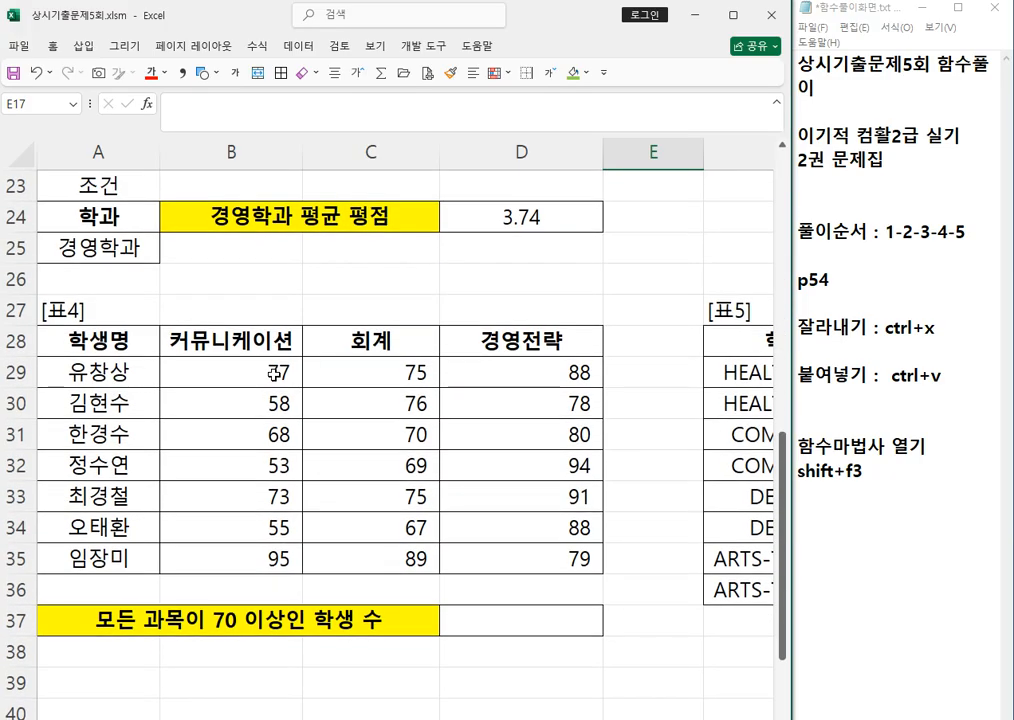
pyautogui.click(268, 372)
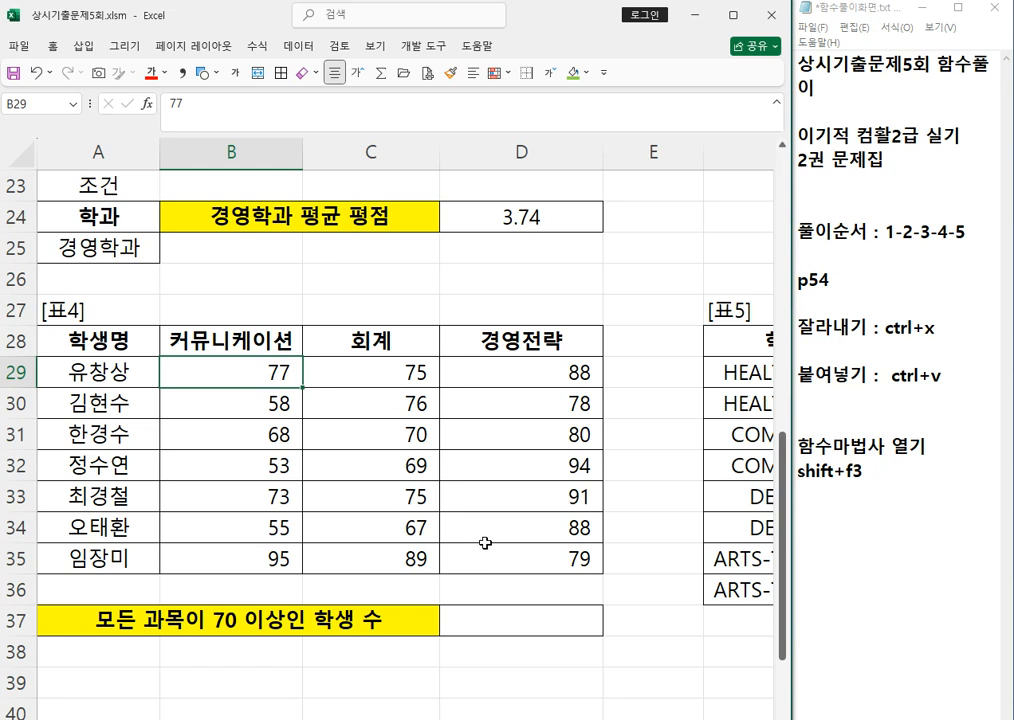
pyautogui.hotkey('ctrl', 'F2')
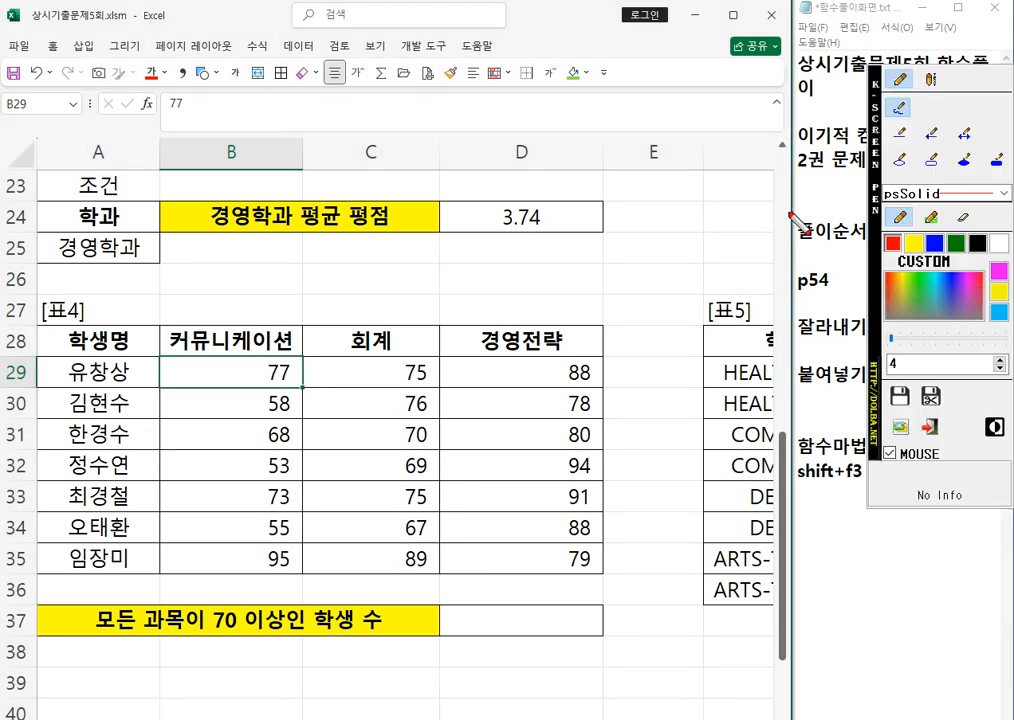
pyautogui.click(930, 161)
pyautogui.moveTo(241, 356); pyautogui.dragTo(298, 577)
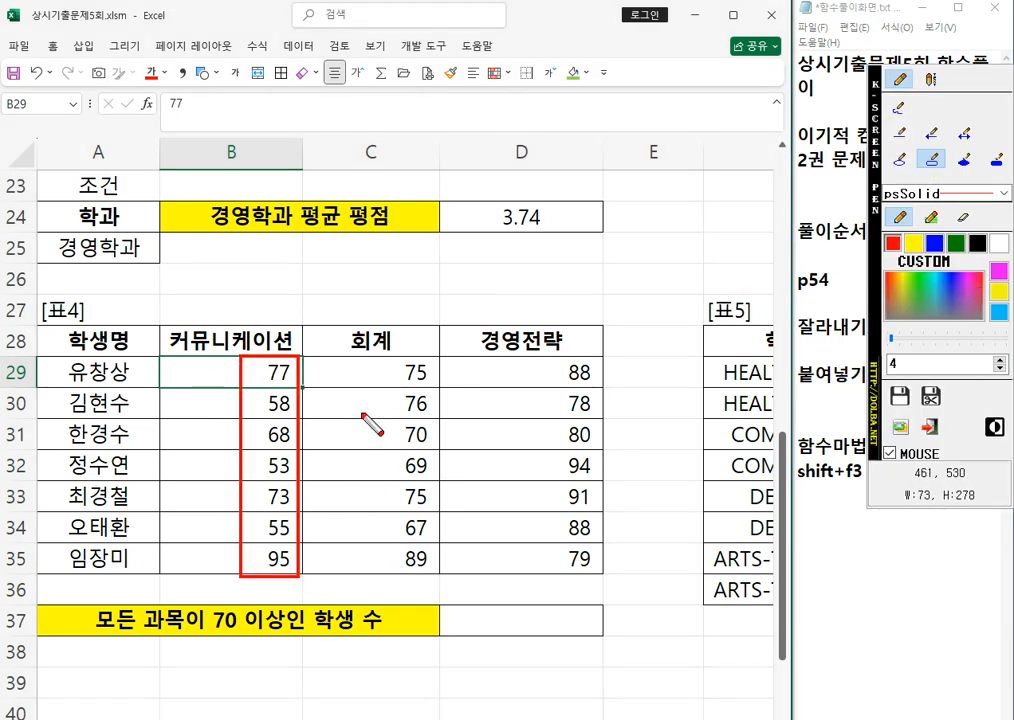
pyautogui.moveTo(387, 353); pyautogui.dragTo(452, 574)
pyautogui.moveTo(549, 356); pyautogui.dragTo(598, 583)
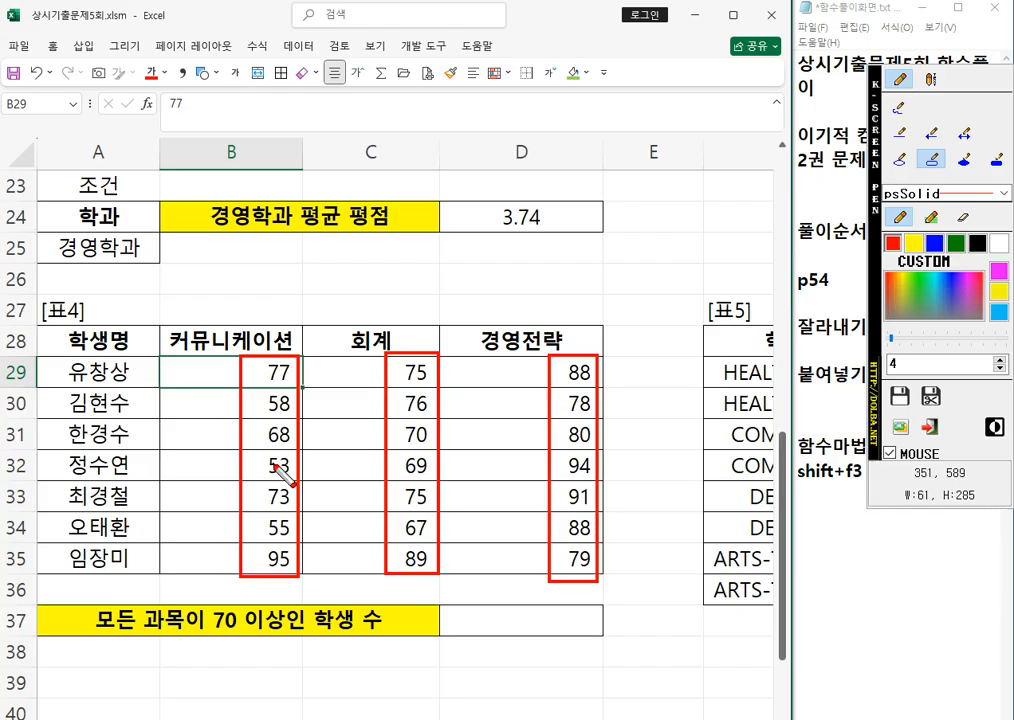
pyautogui.press('Escape')
# - Start a COUNTIFS function in D37 and open its function arguments
pyautogui.click(521, 625)
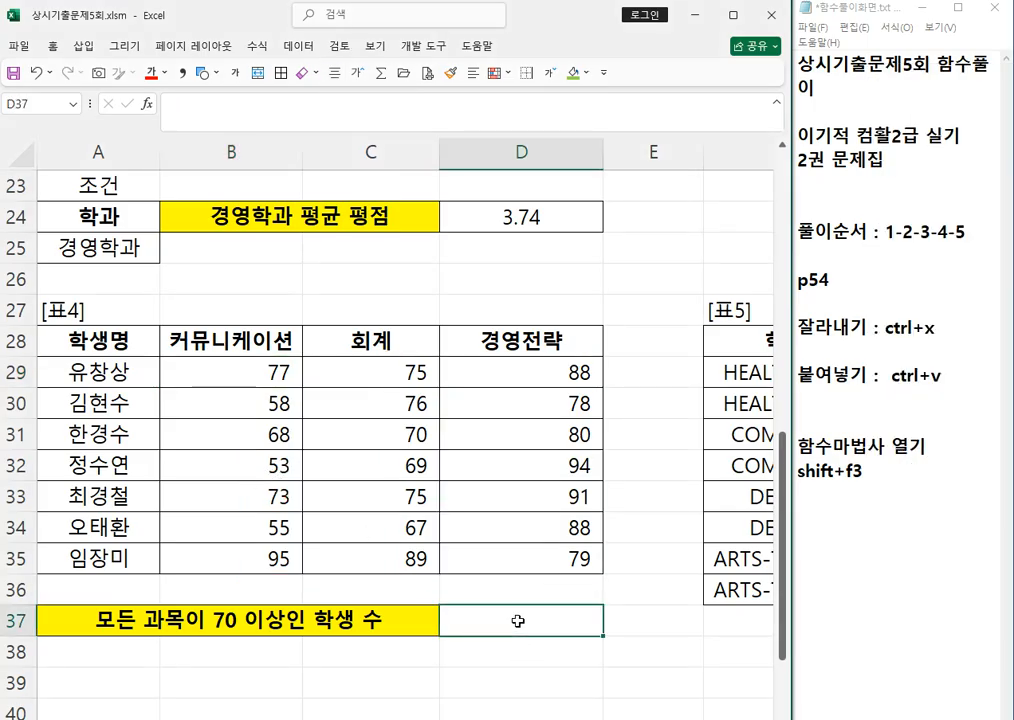
pyautogui.write('=COU')
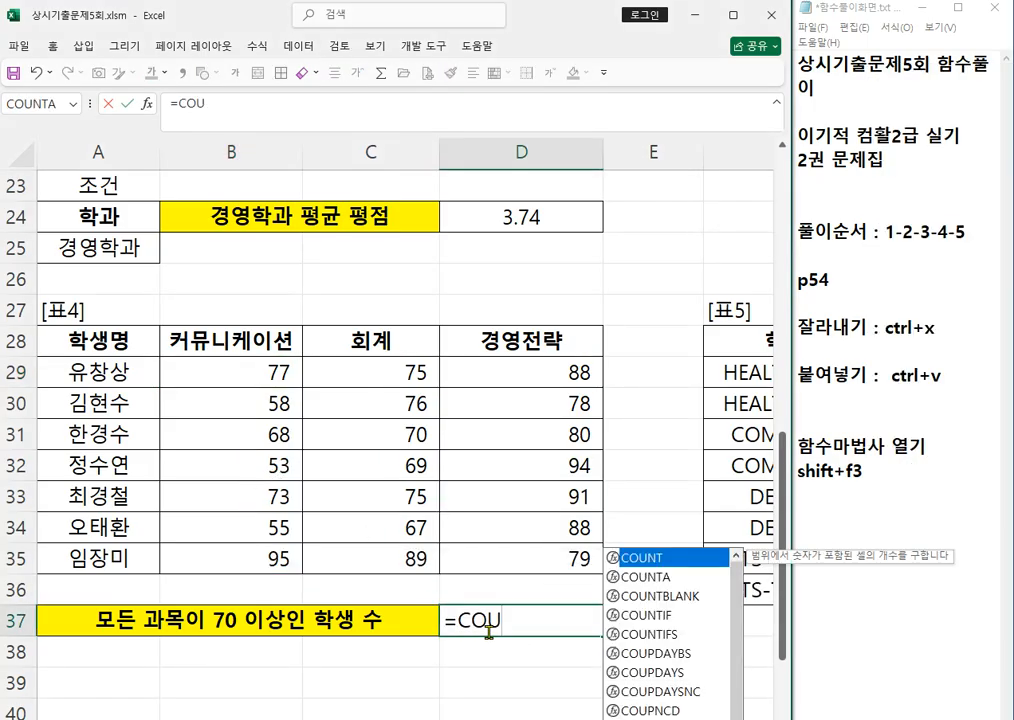
pyautogui.doubleClick(640, 634)
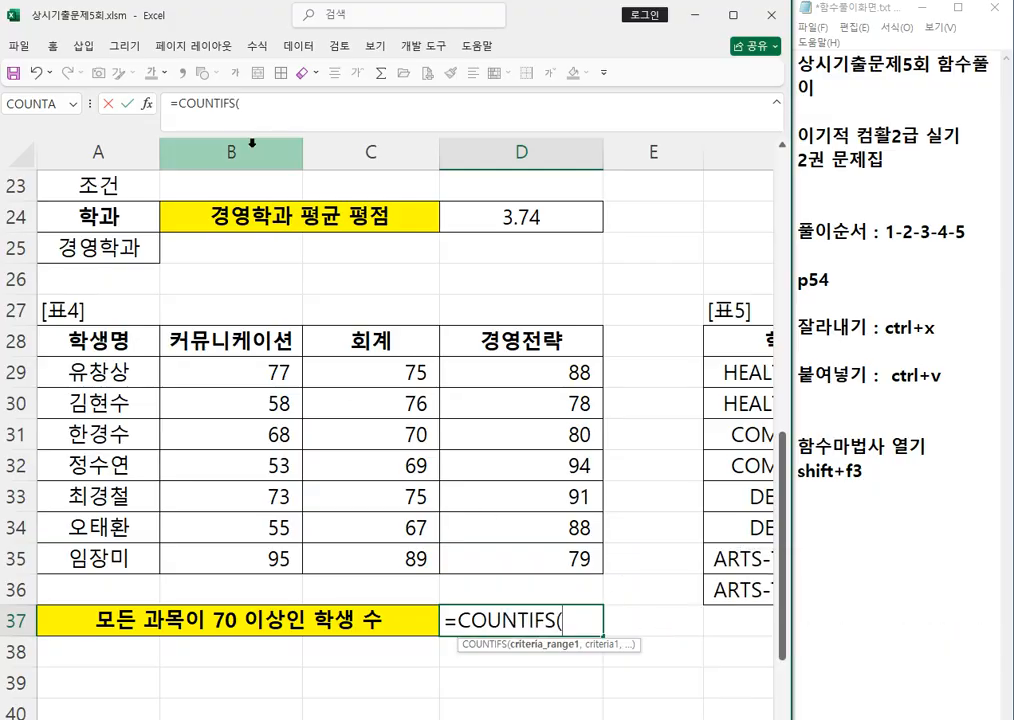
pyautogui.click(148, 104)
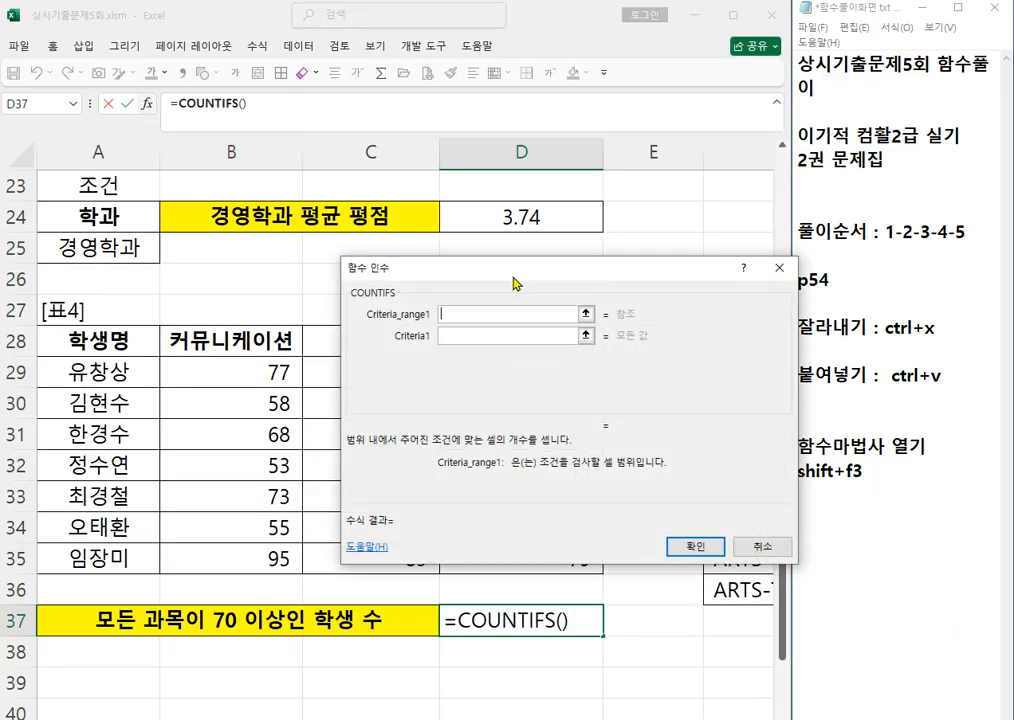
pyautogui.moveTo(513, 283); pyautogui.dragTo(563, 290)
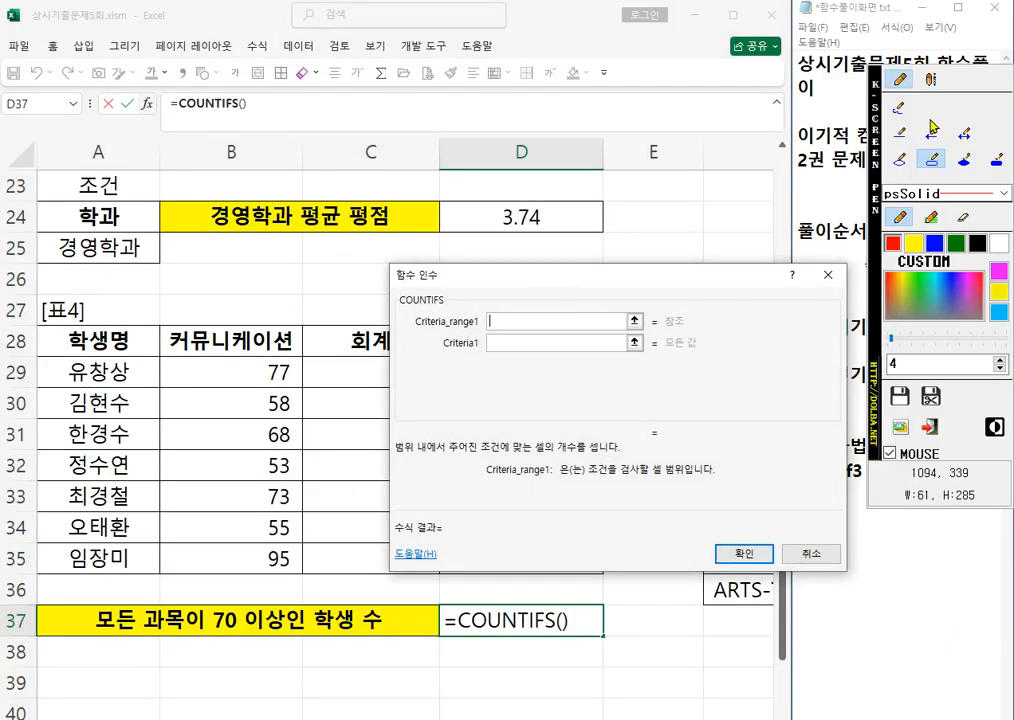
# - Annotate the COUNTIFS arguments with the text labels 범위1, 조건1, 범위2, 조건2, 범위3 and 조건3, and clear the labels
pyautogui.click(930, 79)
pyautogui.click(508, 320)
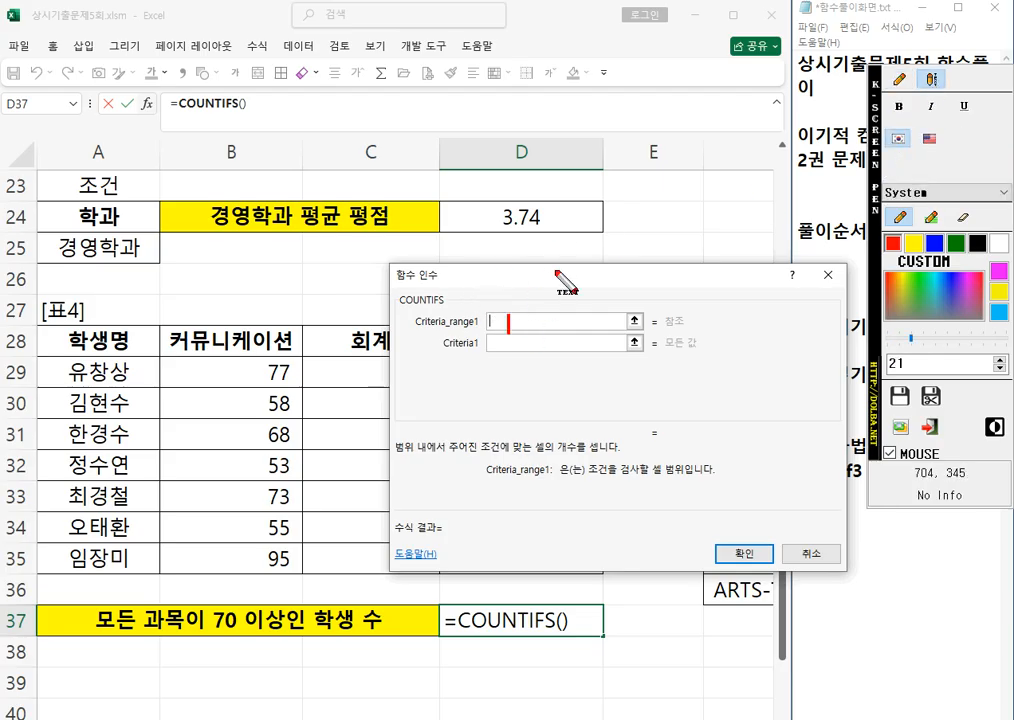
pyautogui.write('범위1')
pyautogui.press('Return')
pyautogui.write('조')
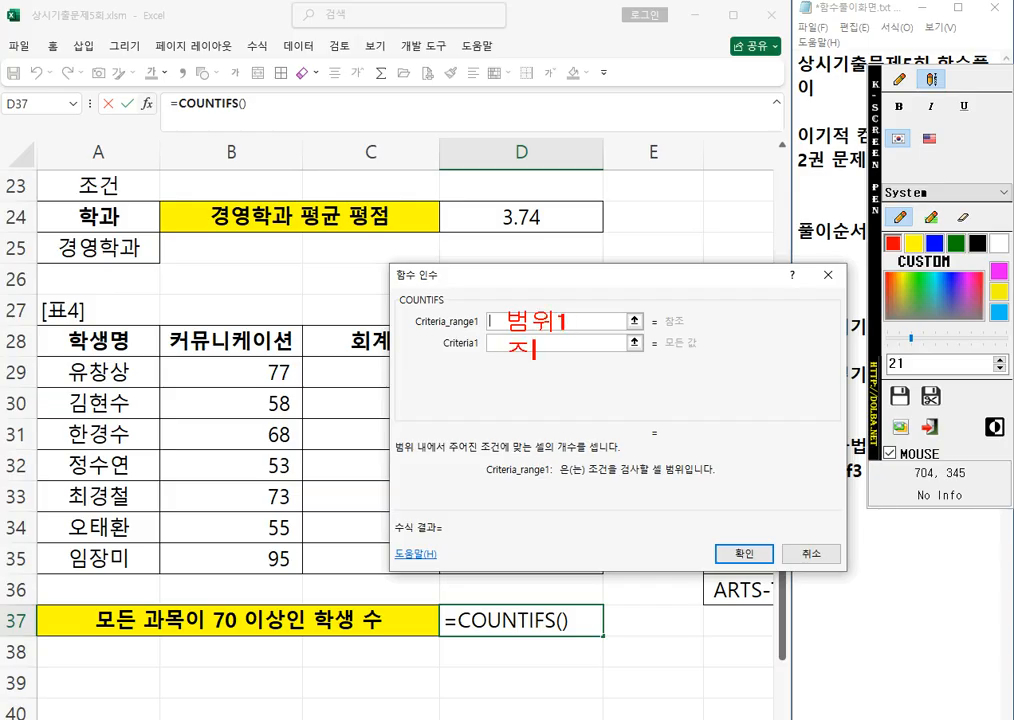
pyautogui.write('건1 범위2')
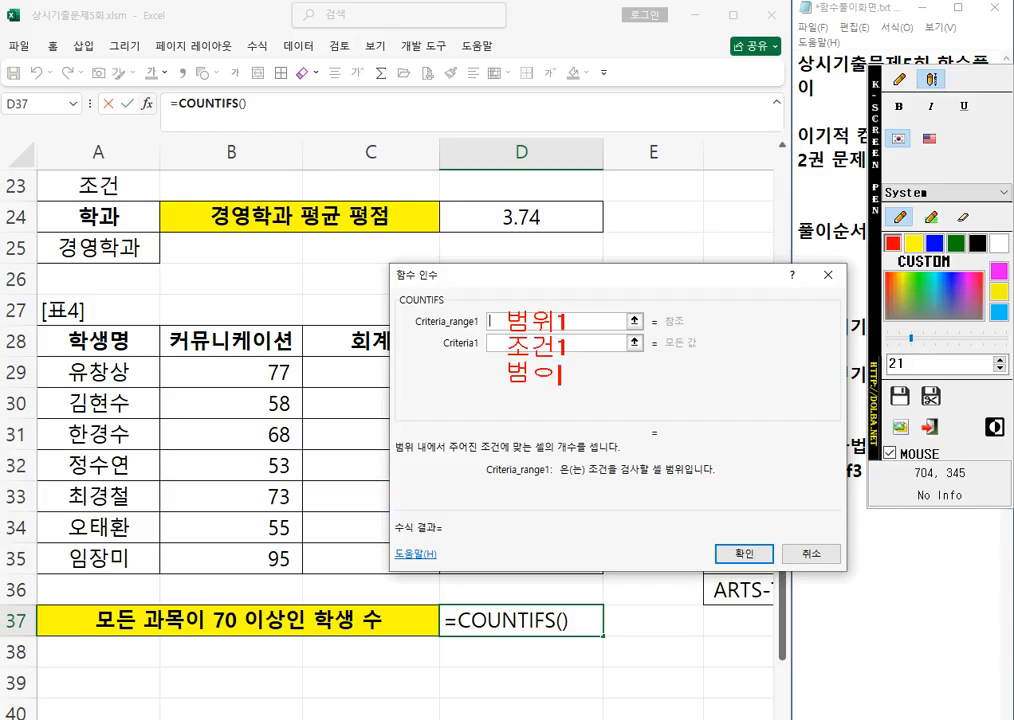
pyautogui.press('Return')
pyautogui.write('조건2')
pyautogui.press('Return')
pyautogui.write('범위3 ')
pyautogui.write('조건')
pyautogui.write('3')
pyautogui.press('Return')
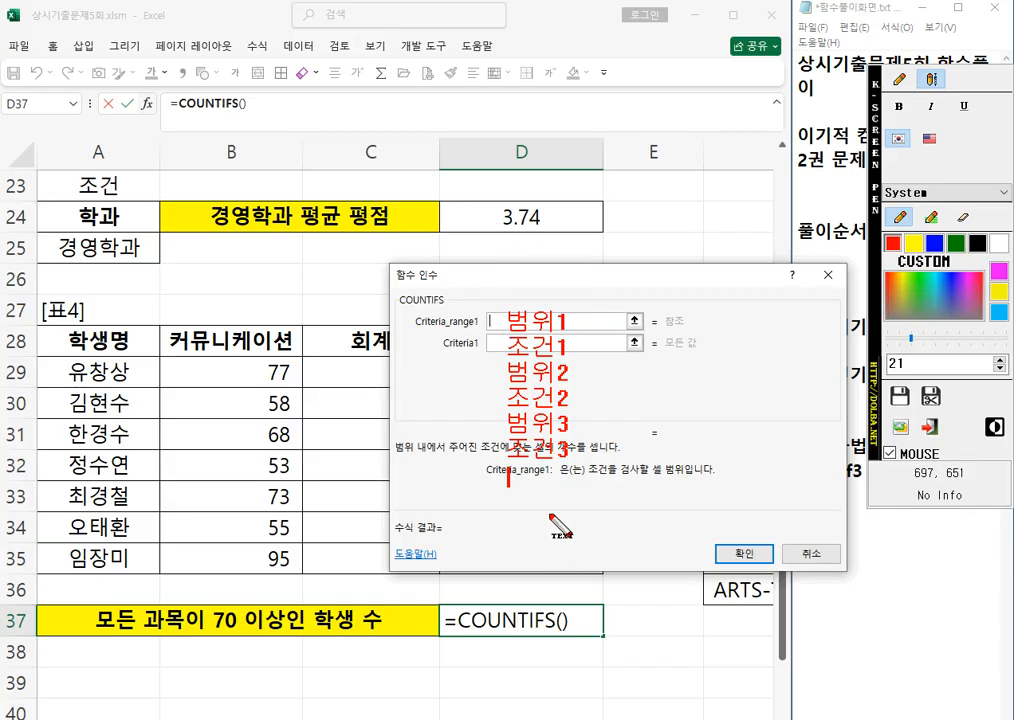
pyautogui.press('Escape')
# - Uncover the 회계 column, outline the 커뮤니케이션 scores with a screen-pen rectangle, and clear the outline
pyautogui.moveTo(510, 307); pyautogui.dragTo(618, 299)
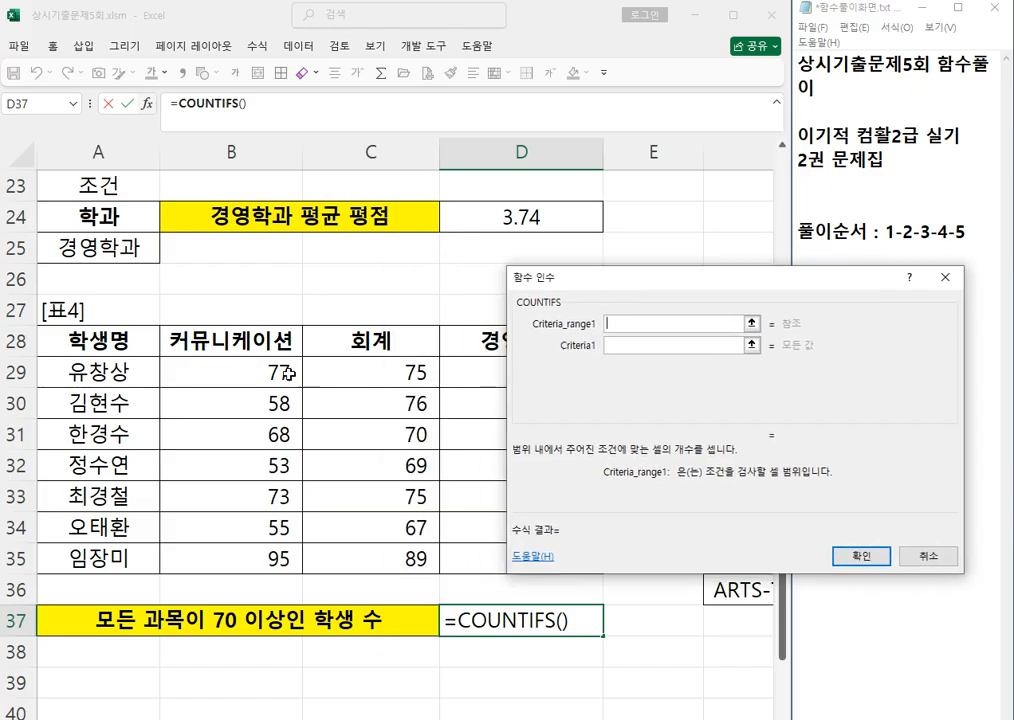
pyautogui.press('F2')
pyautogui.click(901, 82)
pyautogui.moveTo(243, 350)
pyautogui.mouseDown()
pyautogui.moveTo(296, 480)
pyautogui.moveTo(308, 581)
pyautogui.mouseUp()
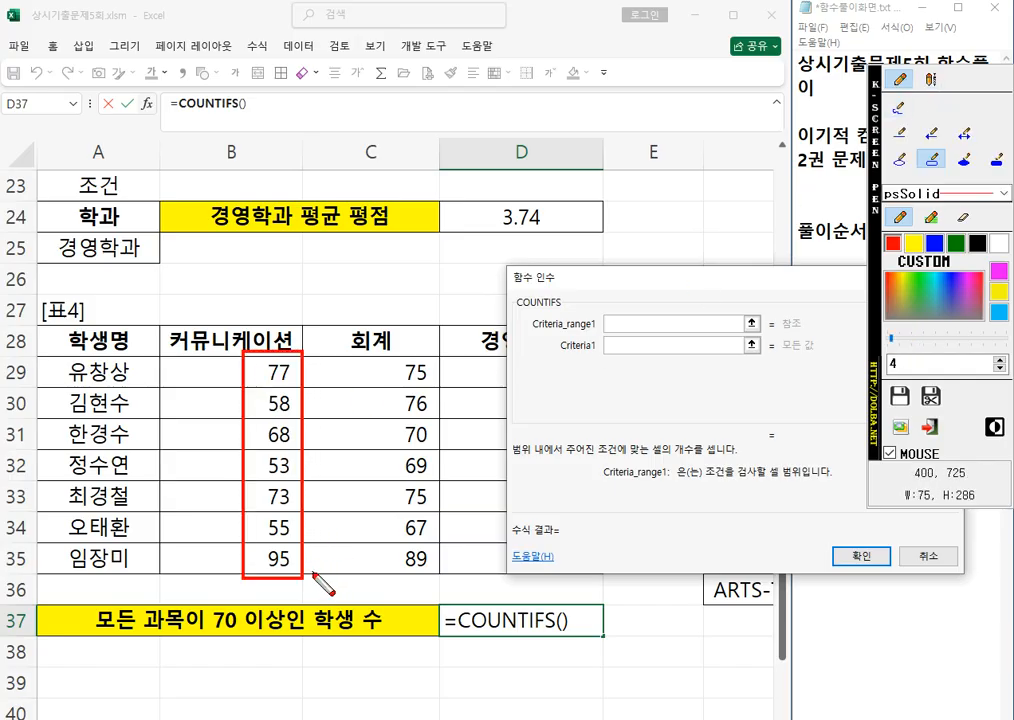
pyautogui.press('F2')
# - Set the first COUNTIFS range to the 커뮤니케이션 scores B29:B35 with the criterion >=70
pyautogui.moveTo(272, 403); pyautogui.dragTo(278, 434)
pyautogui.moveTo(272, 371); pyautogui.dragTo(292, 560)
pyautogui.click(619, 344)
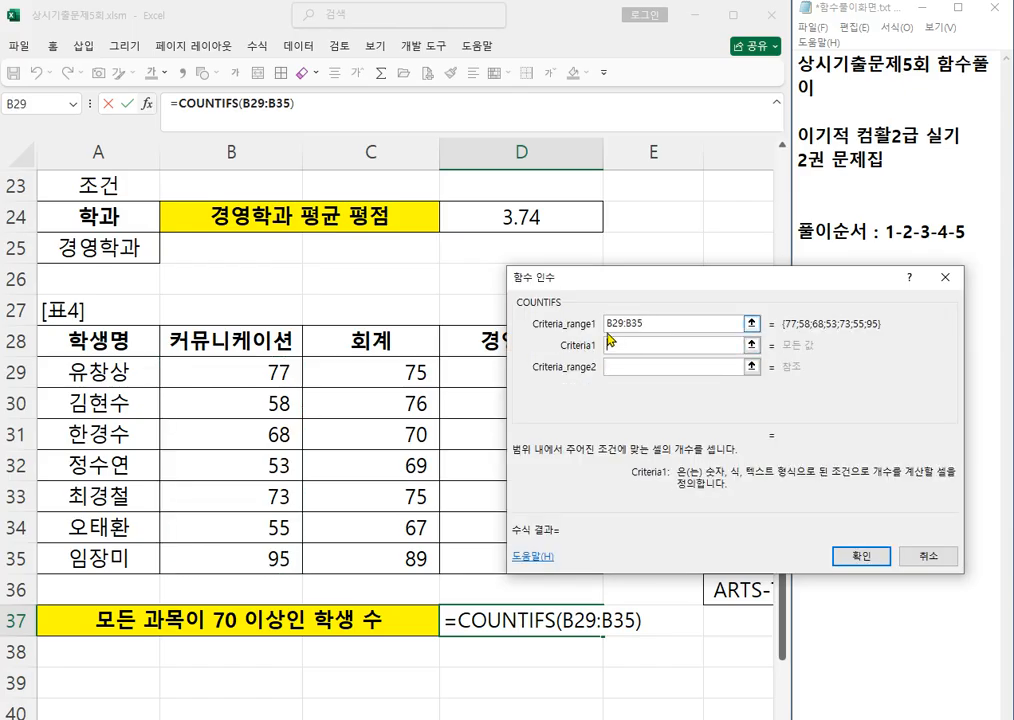
pyautogui.write('>=')
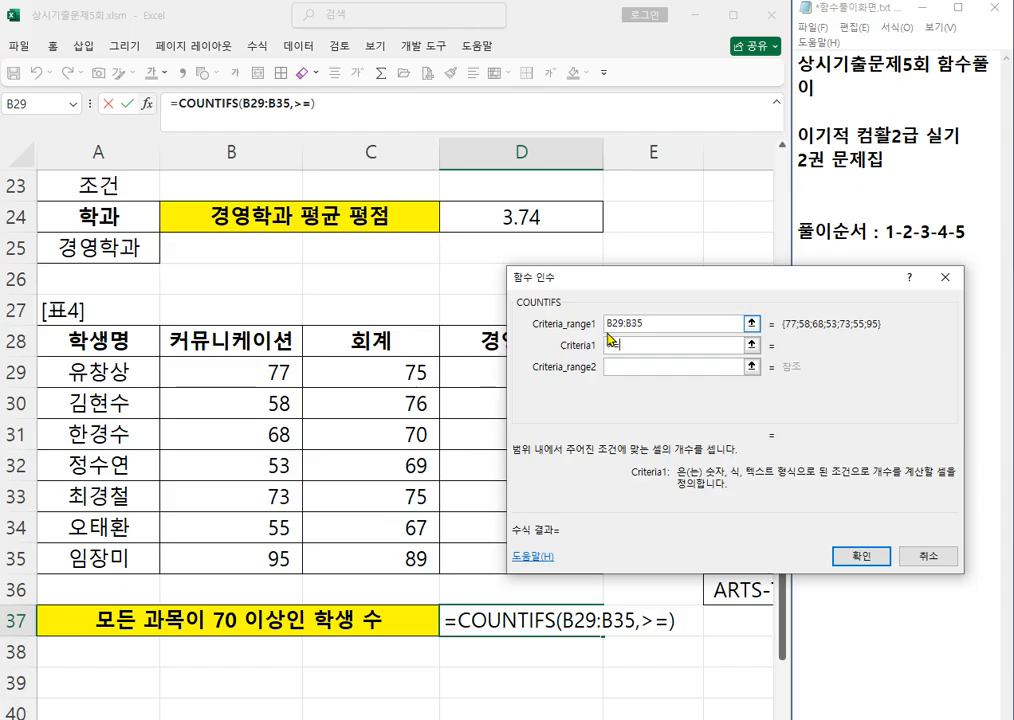
pyautogui.write('70')
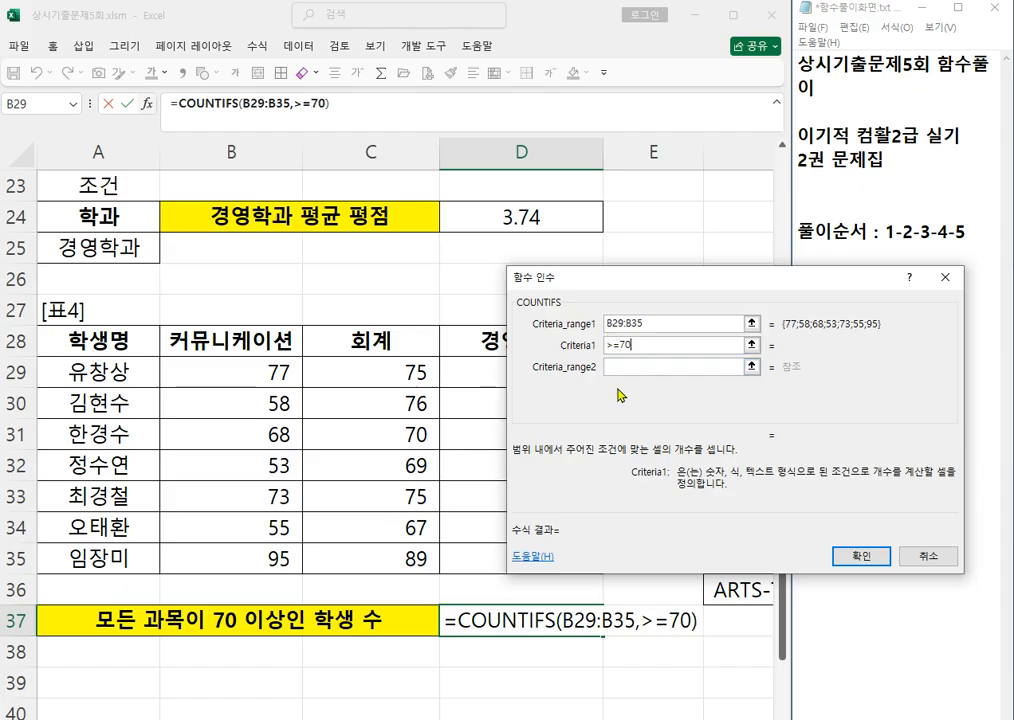
# - Set the second COUNTIFS range to the 회계 scores C29:C35 with the criterion >=70
pyautogui.click(634, 366)
pyautogui.moveTo(315, 302); pyautogui.dragTo(406, 558)
pyautogui.click(651, 389)
pyautogui.write('>=70')
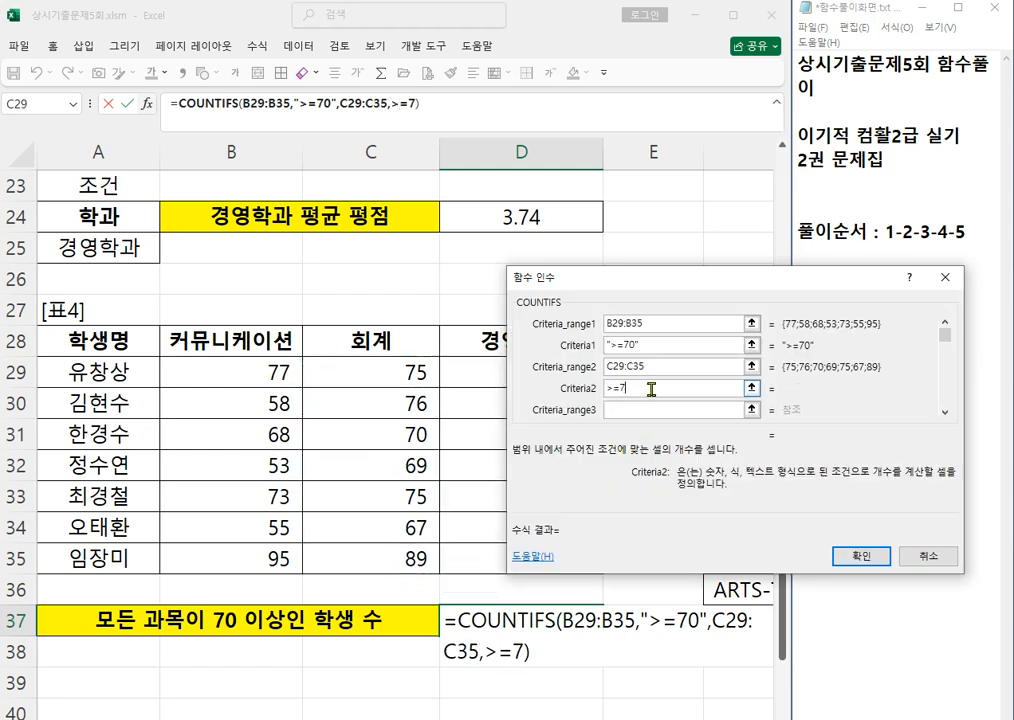
# - Set the third COUNTIFS range to the 경영전략 scores D29:D35 with the criterion >=70 and complete the formula in D37
pyautogui.click(629, 418)
pyautogui.moveTo(512, 300); pyautogui.dragTo(630, 307)
pyautogui.moveTo(580, 372); pyautogui.dragTo(584, 552)
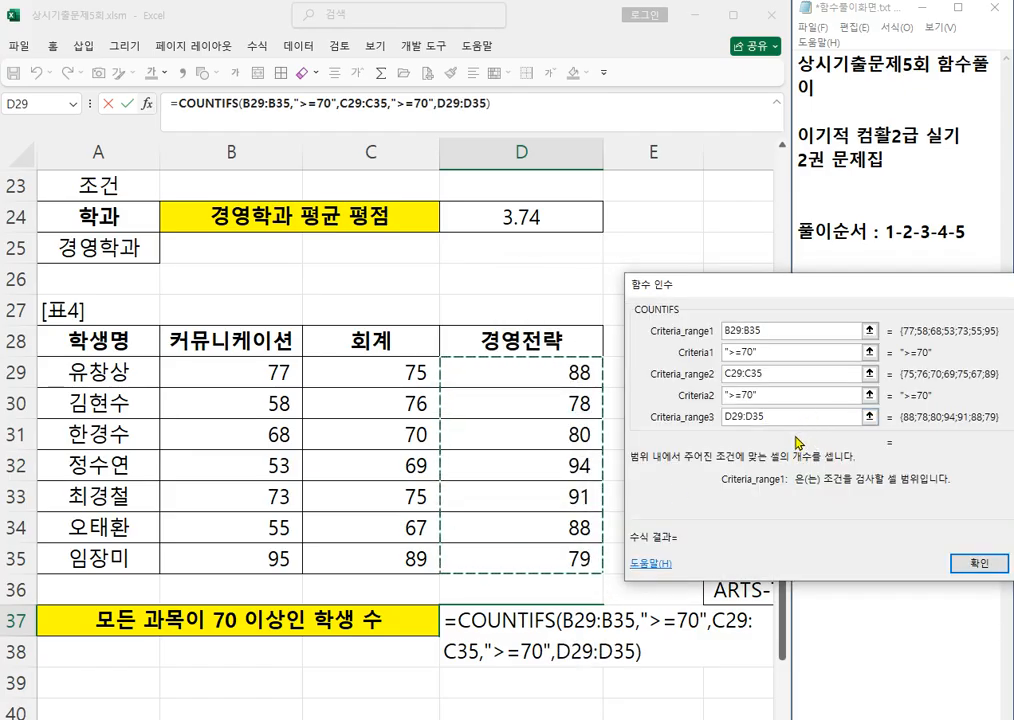
pyautogui.press('Tab')
pyautogui.write('>')
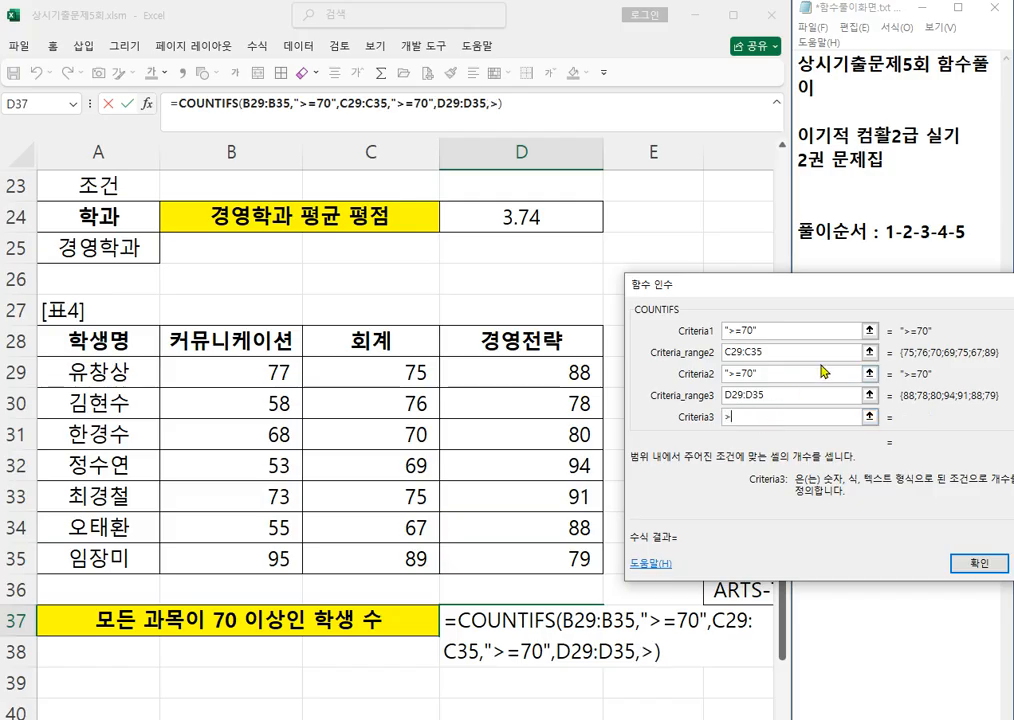
pyautogui.write('=70')
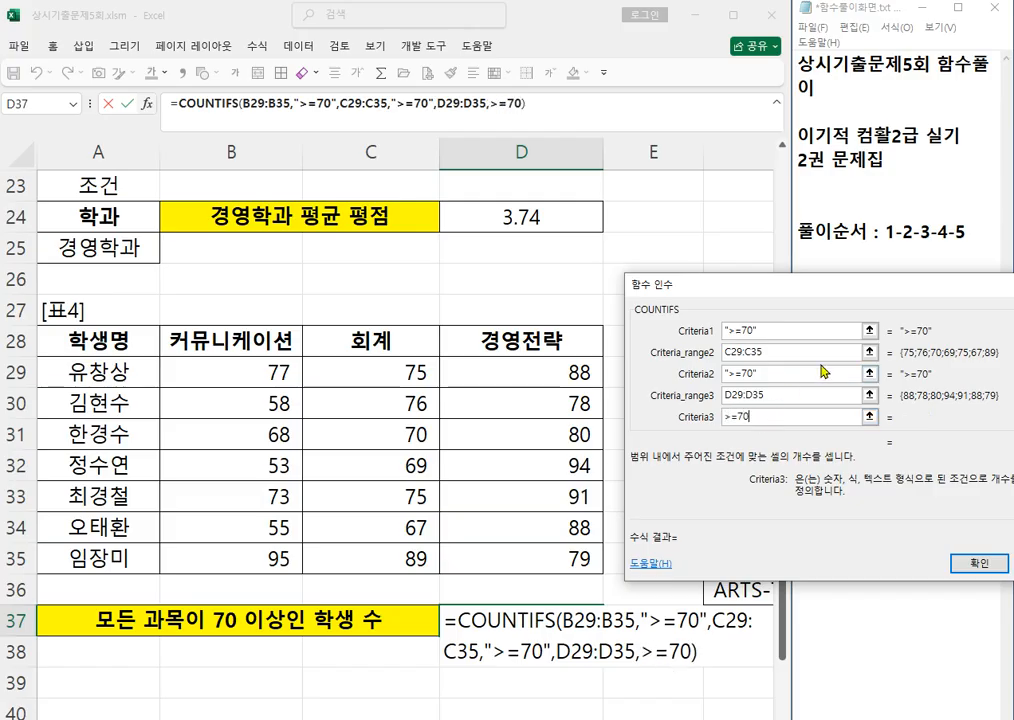
pyautogui.moveTo(860, 287); pyautogui.dragTo(497, 247)
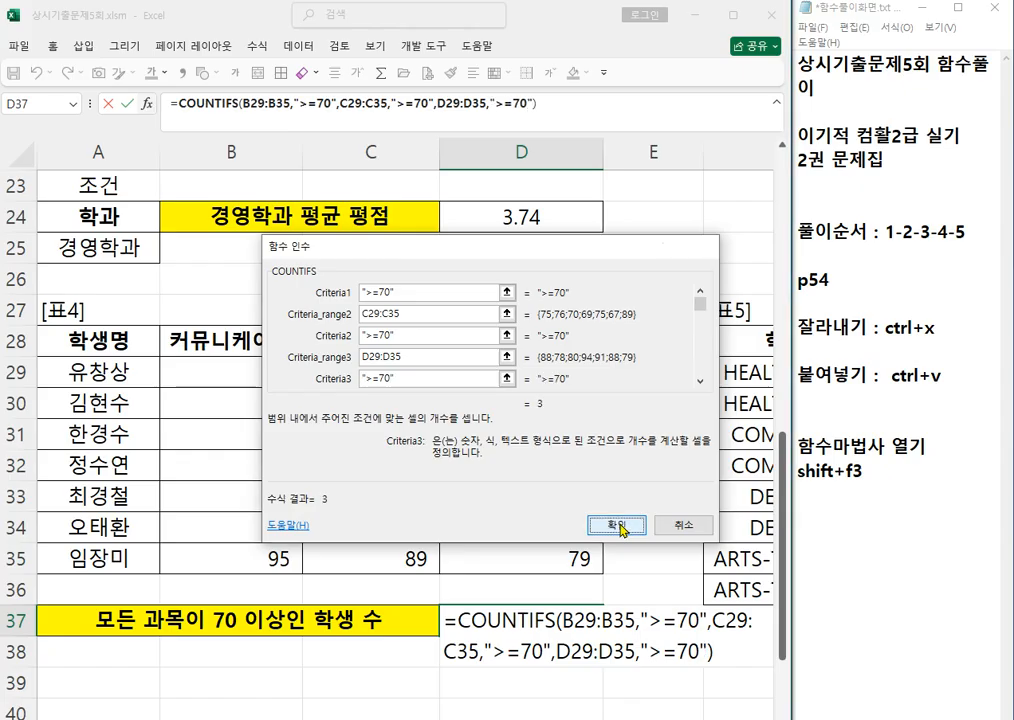
pyautogui.click(628, 521)
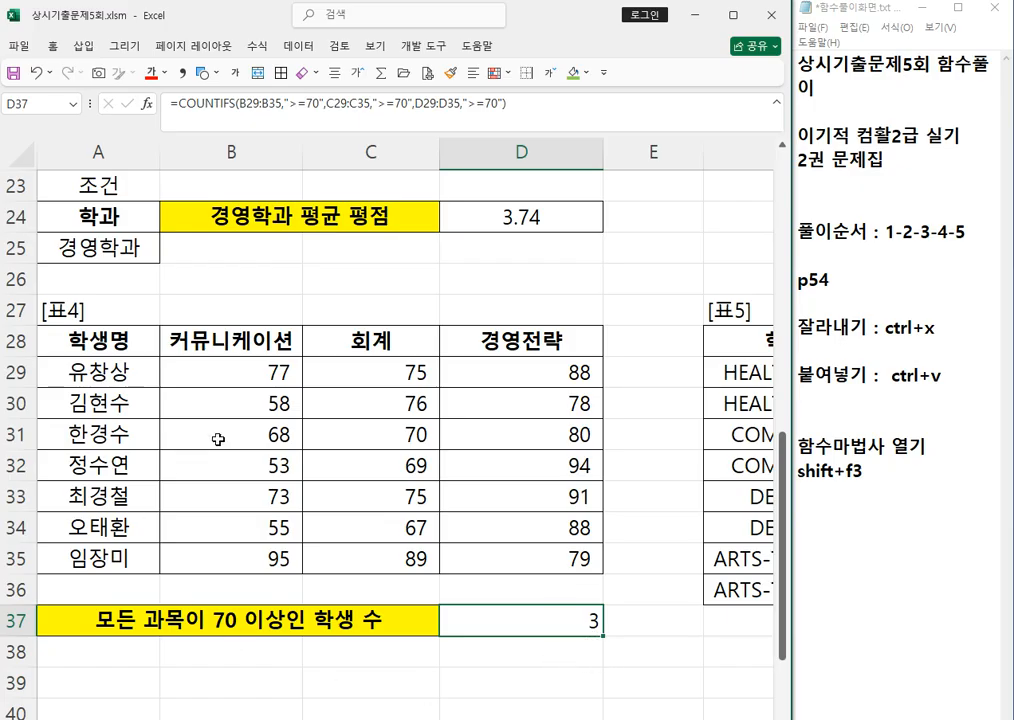
# - Look over 표5 and its 학과, 입학일자 and 입학코드 columns
pyautogui.click(530, 316)
pyautogui.click(645, 340)
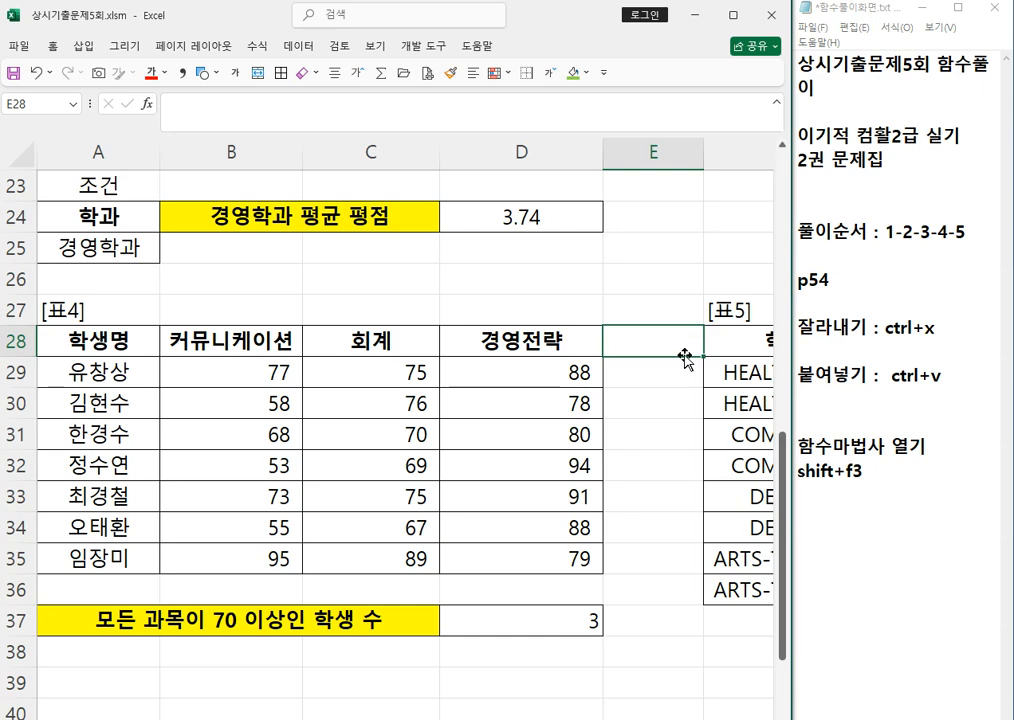
pyautogui.click(735, 338)
pyautogui.press('Right')
pyautogui.press('Right')
pyautogui.press('Right')
pyautogui.press('Right')
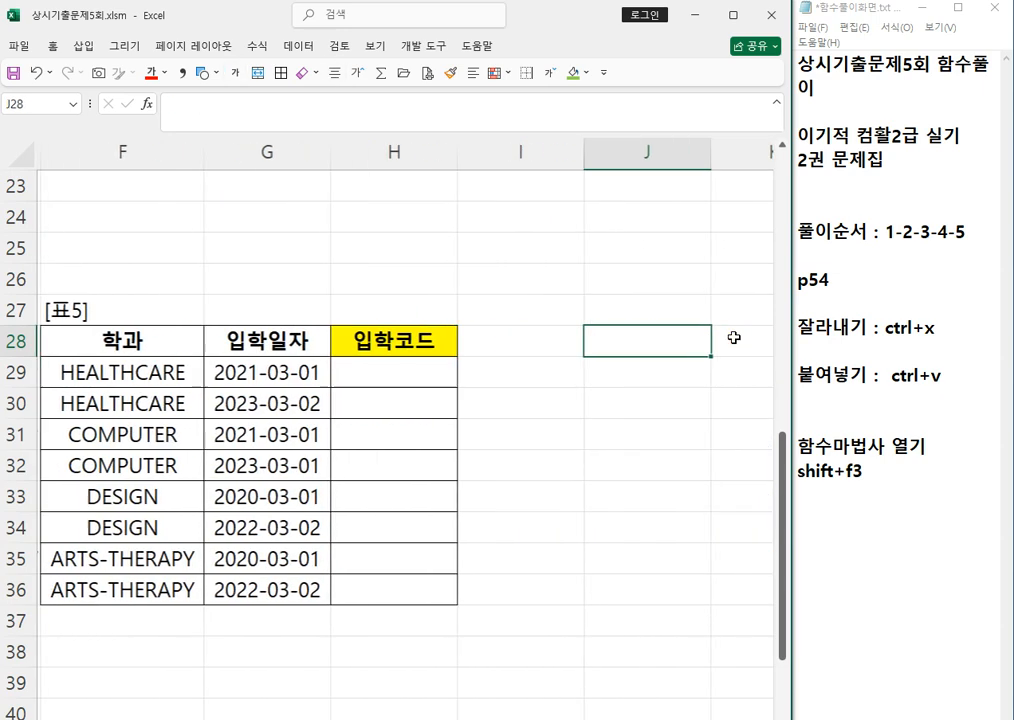
pyautogui.click(118, 242)
pyautogui.press('Left')
pyautogui.press('Left')
pyautogui.press('Left')
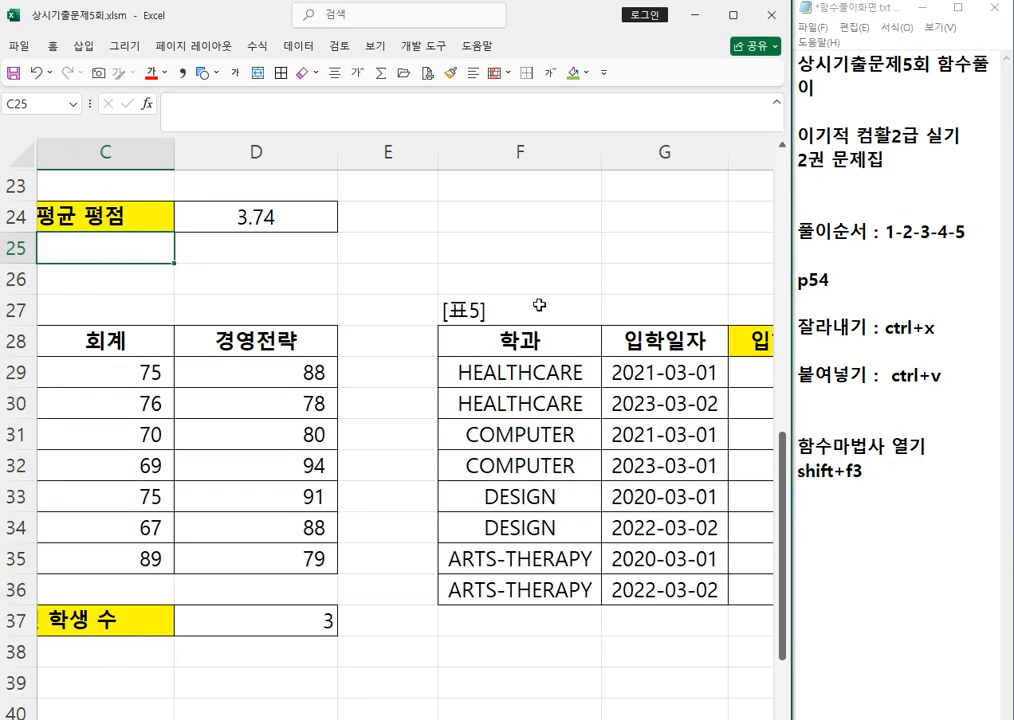
pyautogui.click(671, 384)
pyautogui.press('Right')
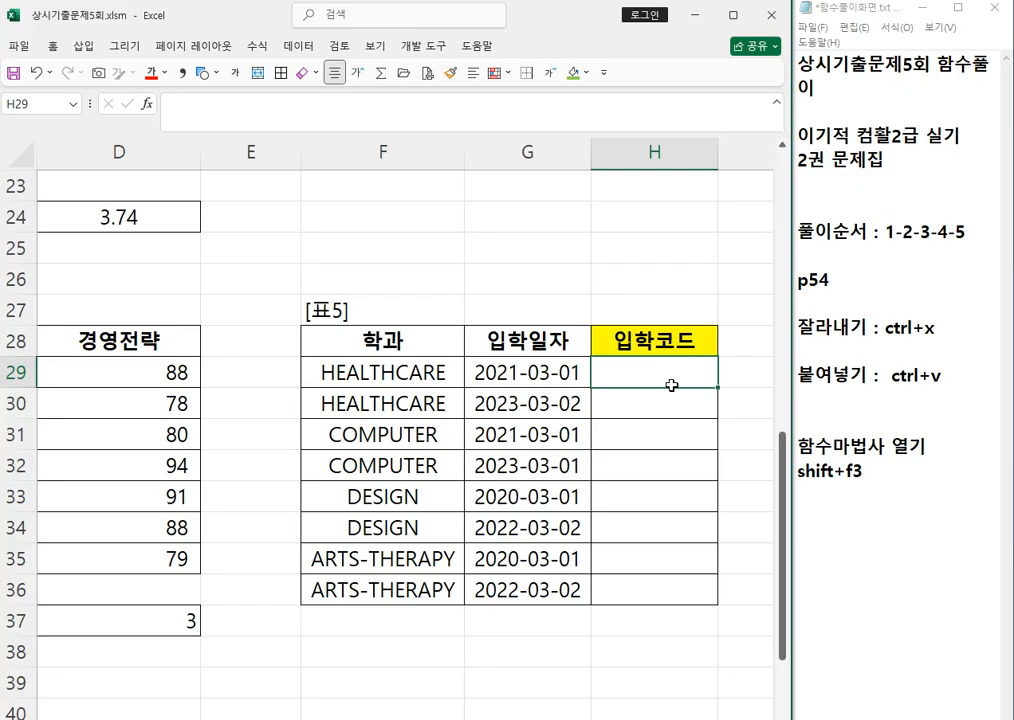
pyautogui.press('Right')
pyautogui.press('Left')
pyautogui.press('Left')
pyautogui.press('Left')
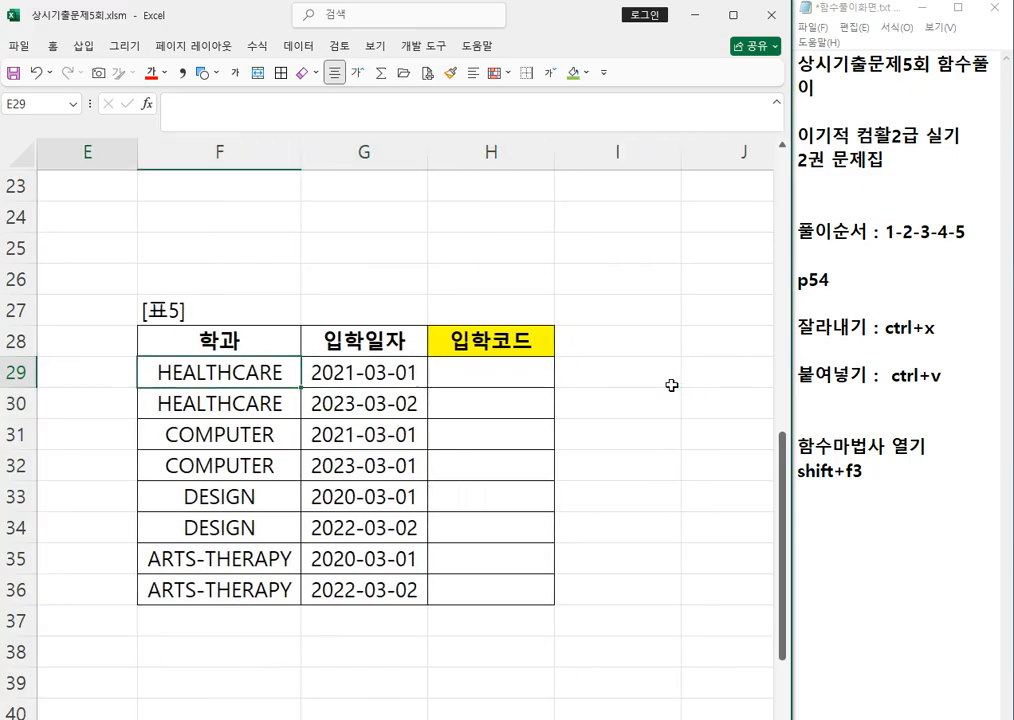
pyautogui.press('Left')
# - Enter =LEFT(F29,3) in H29 to extract the first three characters of the 학과 name
pyautogui.press('Right')
pyautogui.press('Right')
pyautogui.press('Right')
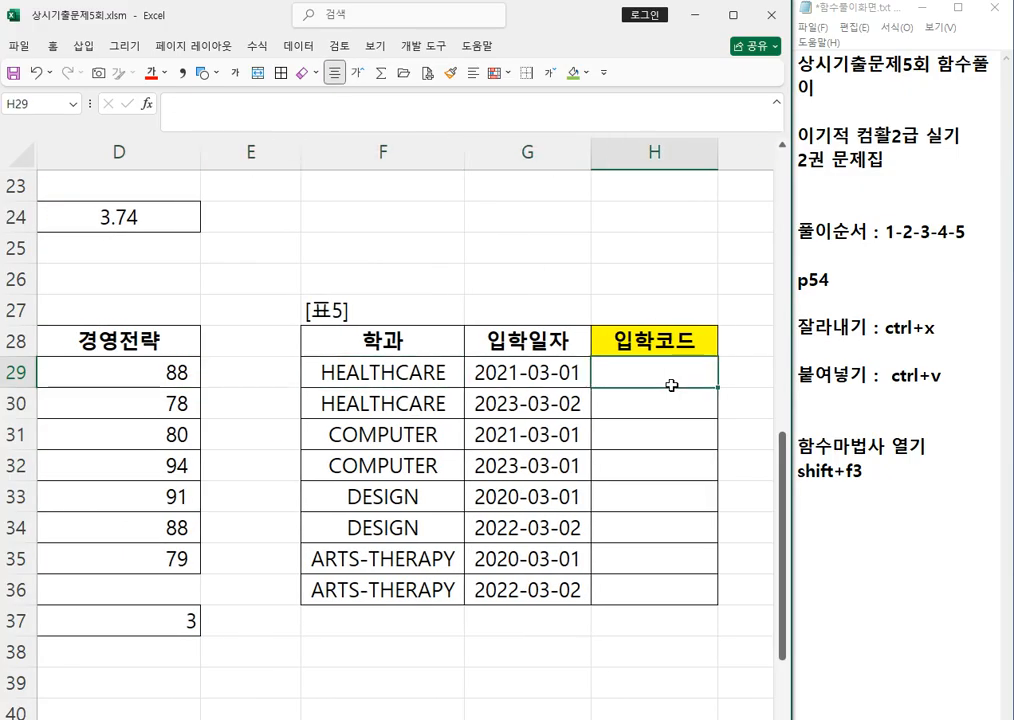
pyautogui.write('=LEFT')
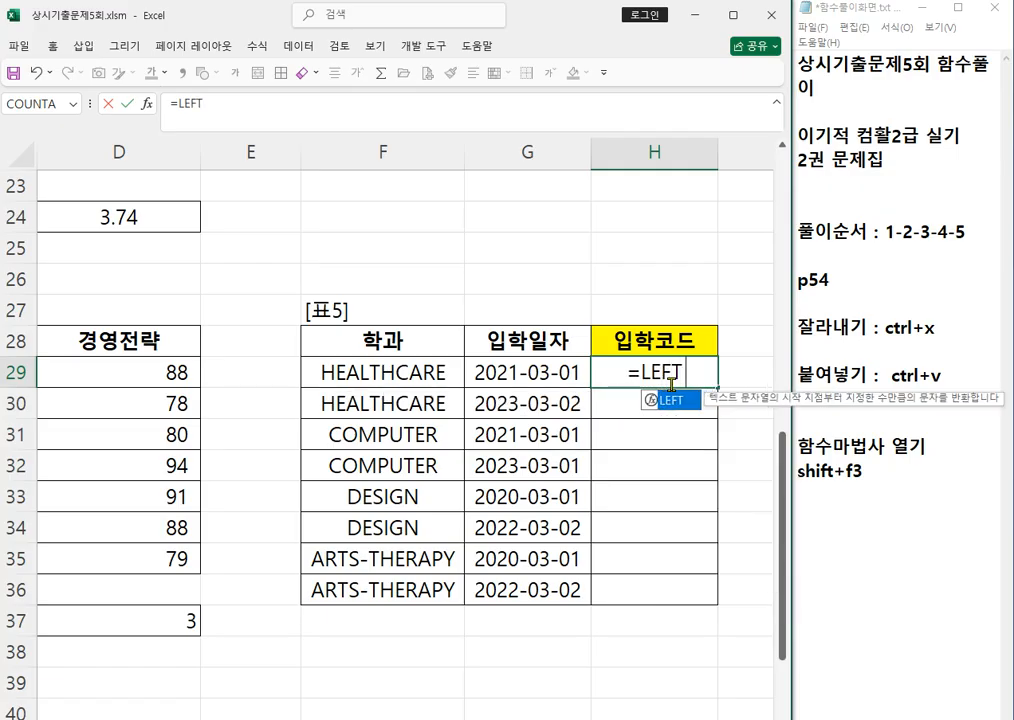
pyautogui.write('(')
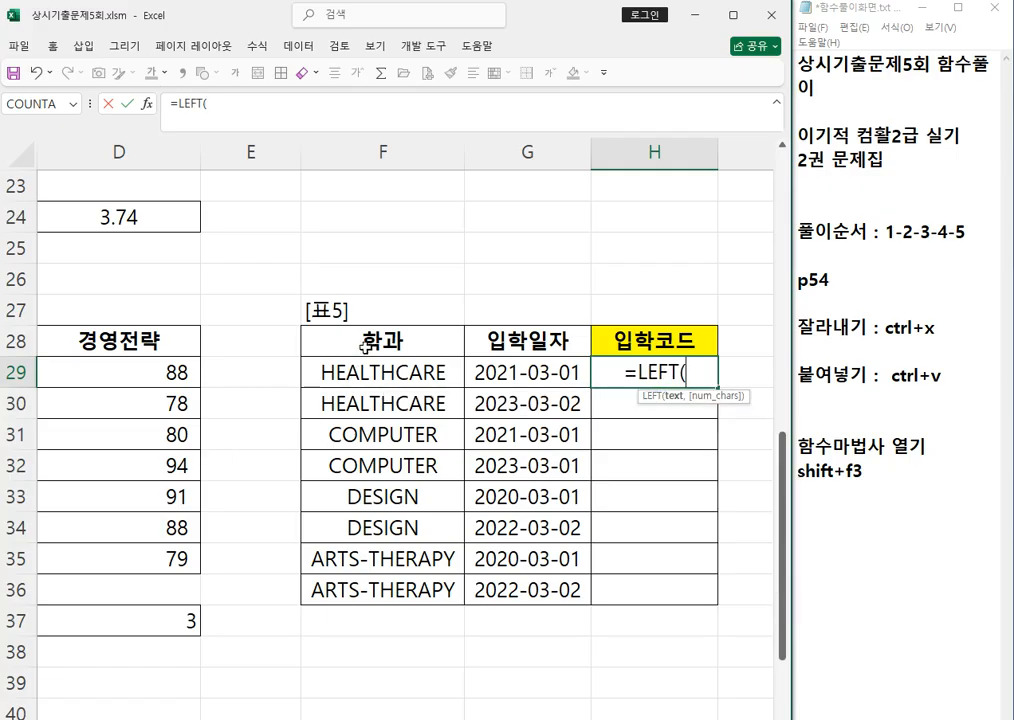
pyautogui.click(382, 373)
pyautogui.write(',3')
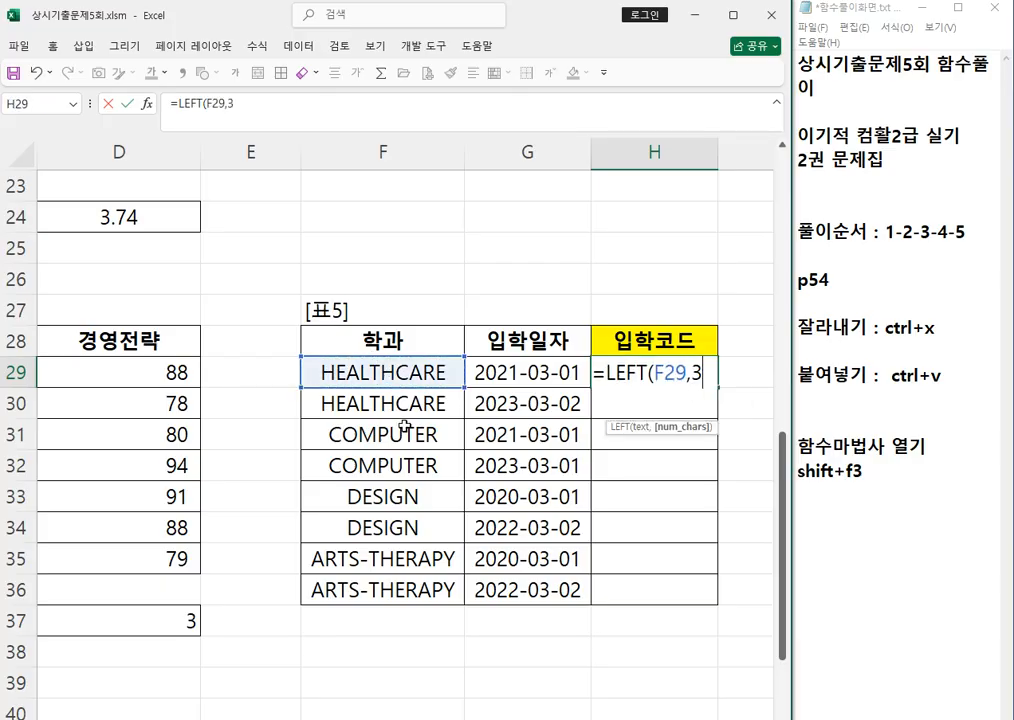
pyautogui.write(')')
pyautogui.press('Return')
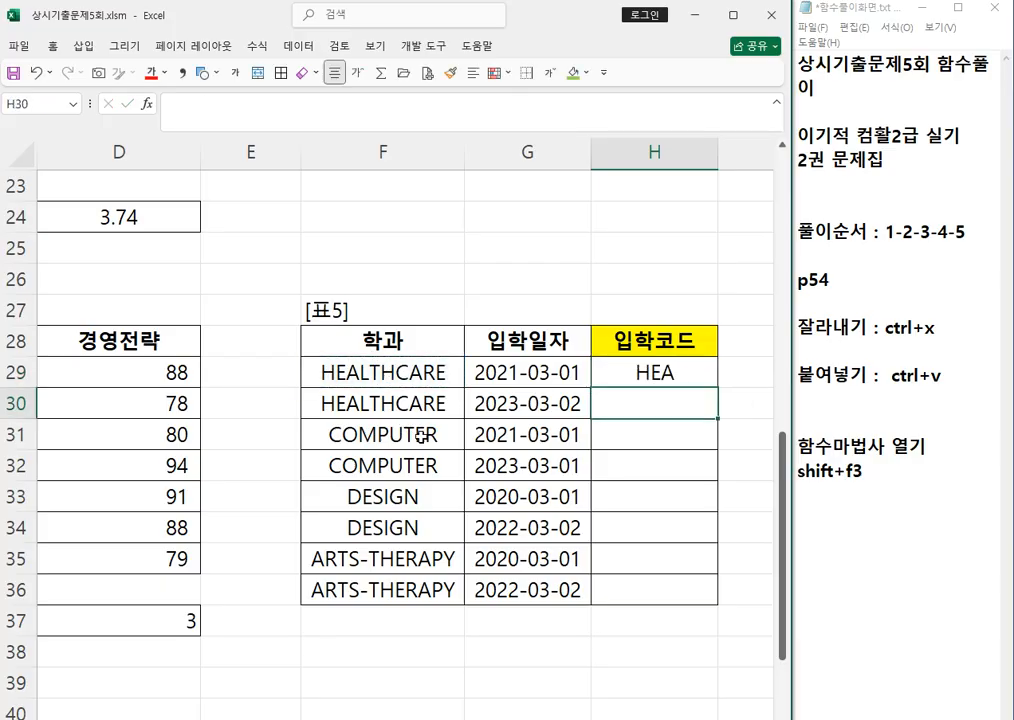
# - Wrap the LEFT formula in H29 with PROPER, making it =PROPER(LEFT(F29,3))
pyautogui.click(643, 370)
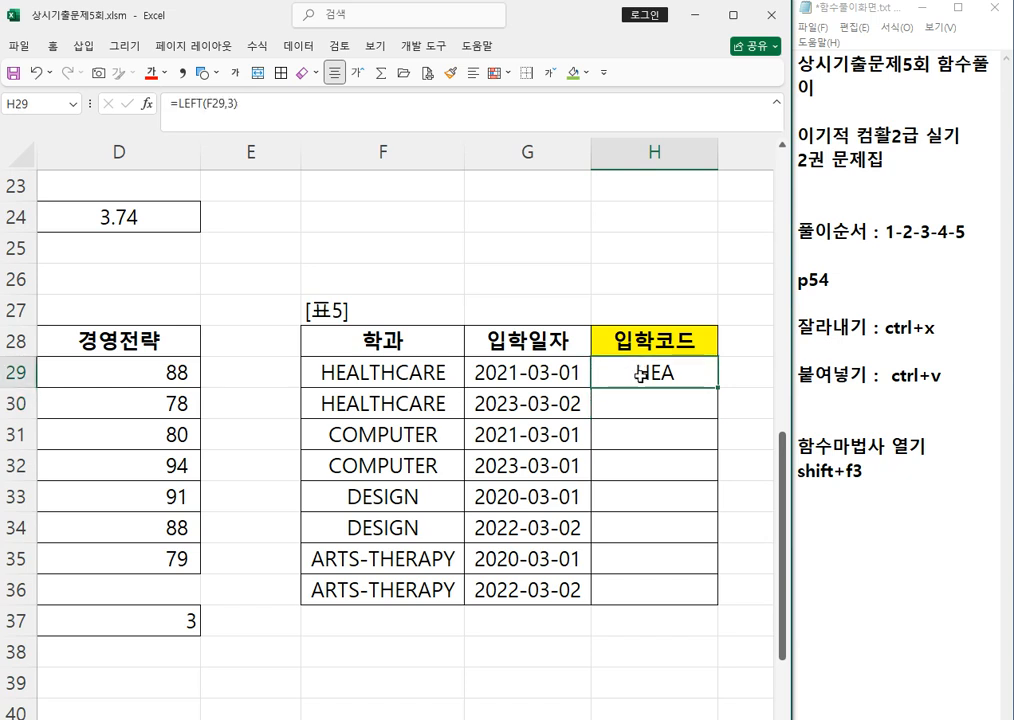
pyautogui.moveTo(177, 101); pyautogui.dragTo(335, 100)
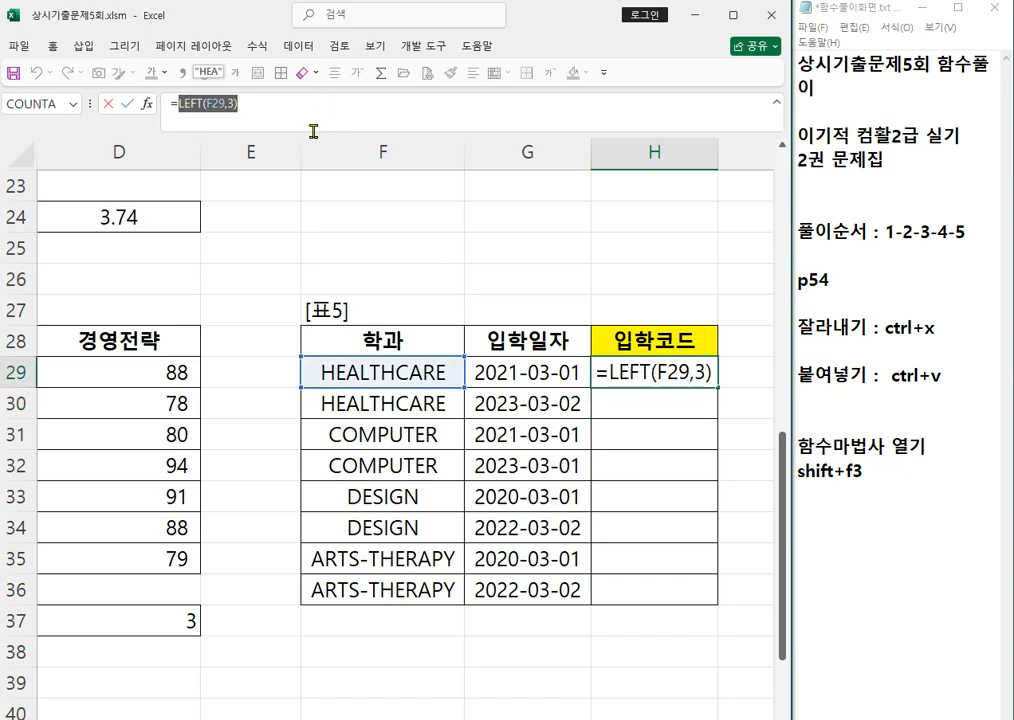
pyautogui.hotkey('ctrl', 'x')
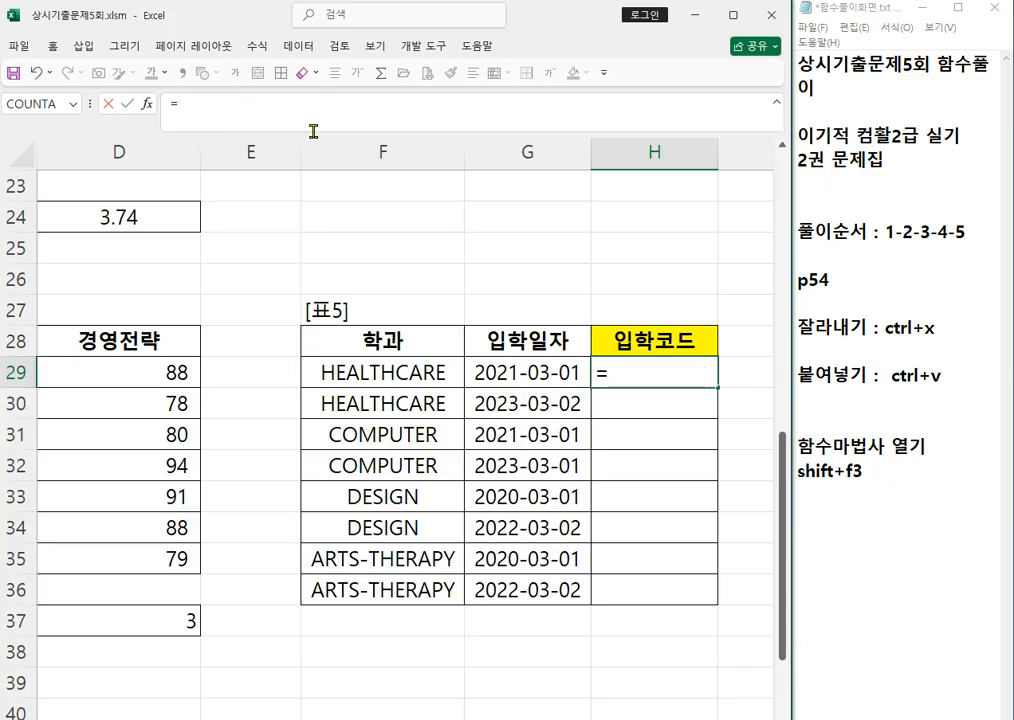
pyautogui.write('PRO')
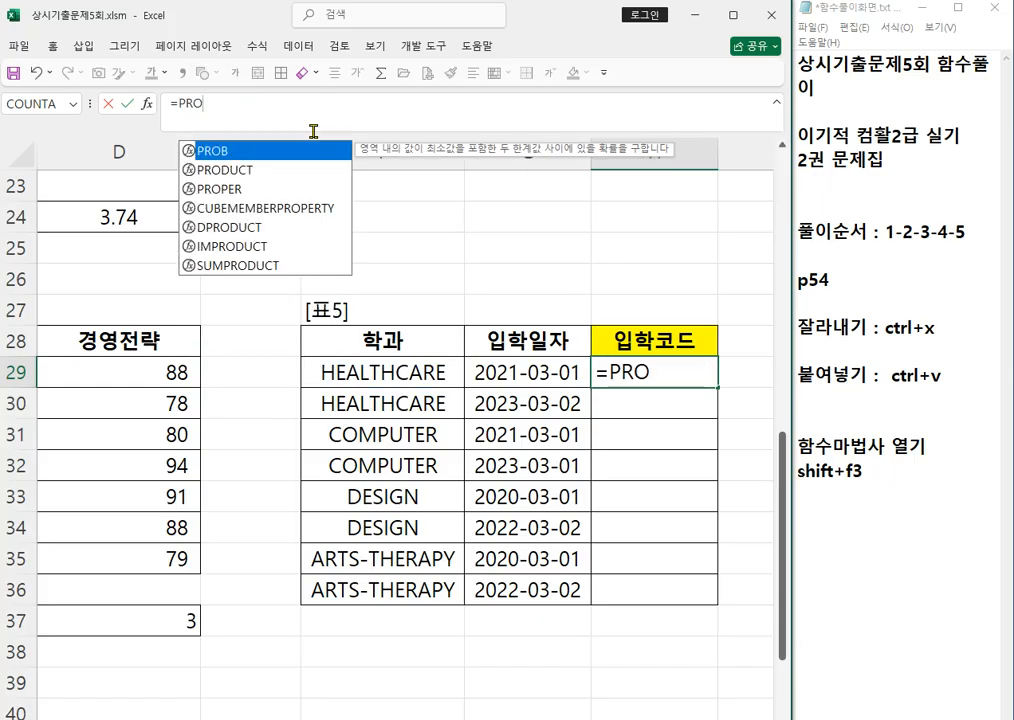
pyautogui.doubleClick(238, 189)
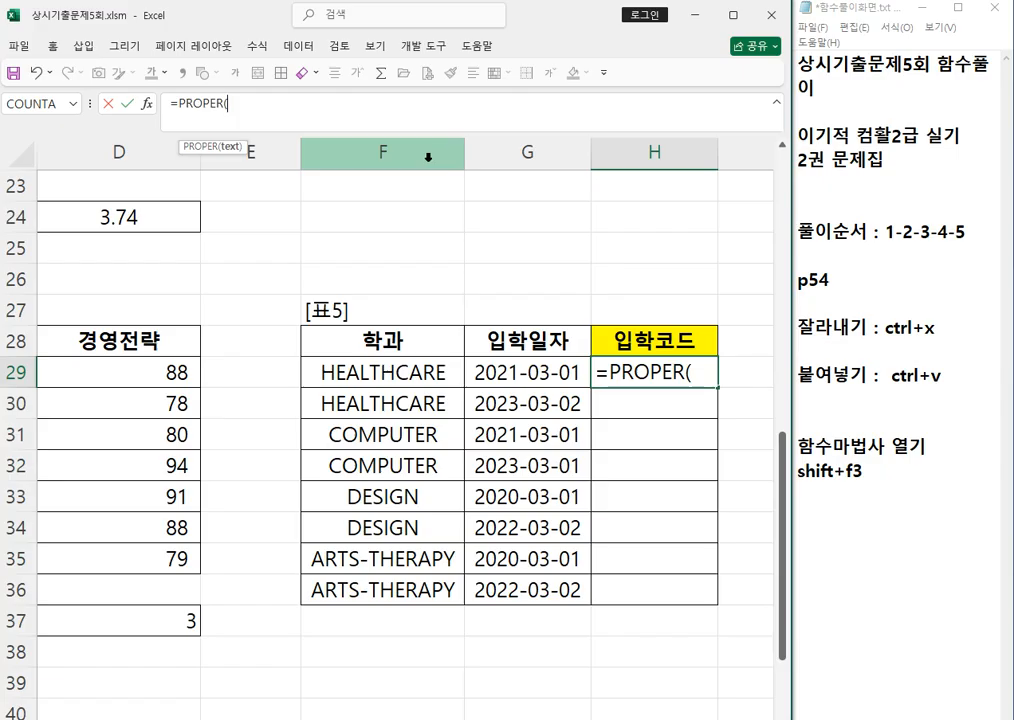
pyautogui.hotkey('ctrl', 'v')
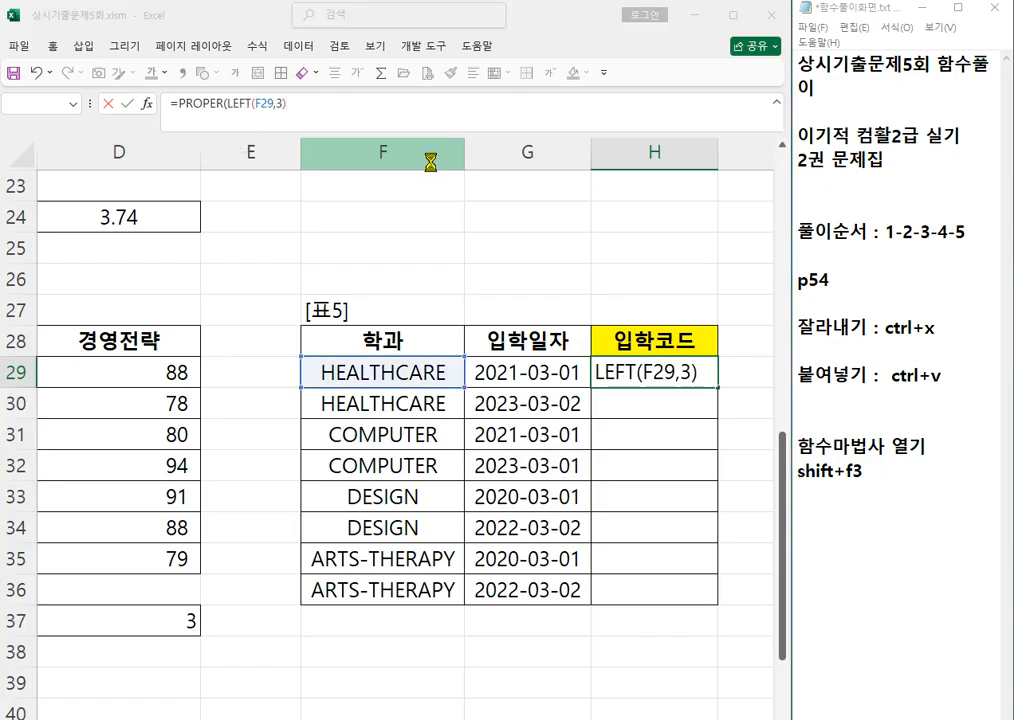
pyautogui.press('Return')
pyautogui.click(466, 456)
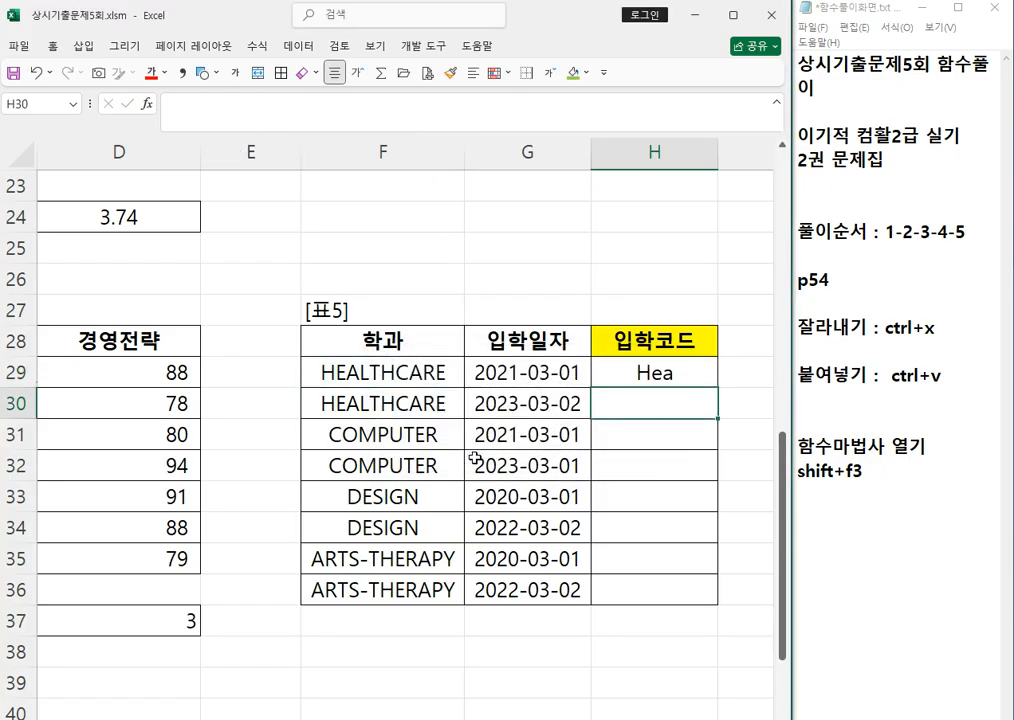
# - Append &YEAR(G29) to the H29 formula and fill it down the 입학코드 column to H36
pyautogui.click(681, 375)
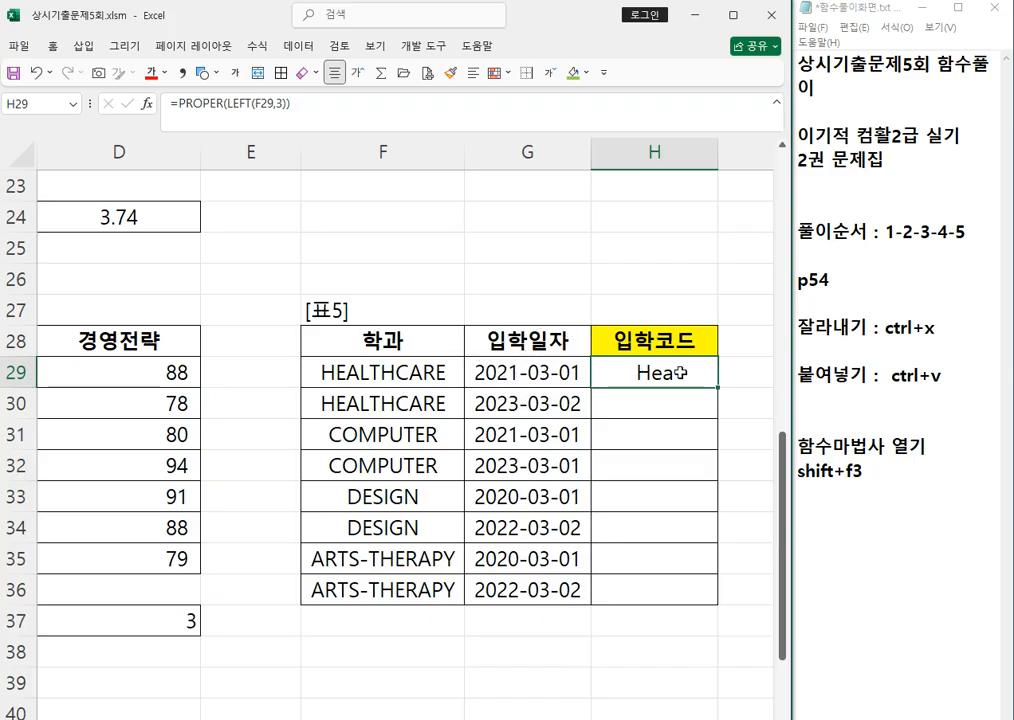
pyautogui.click(363, 110)
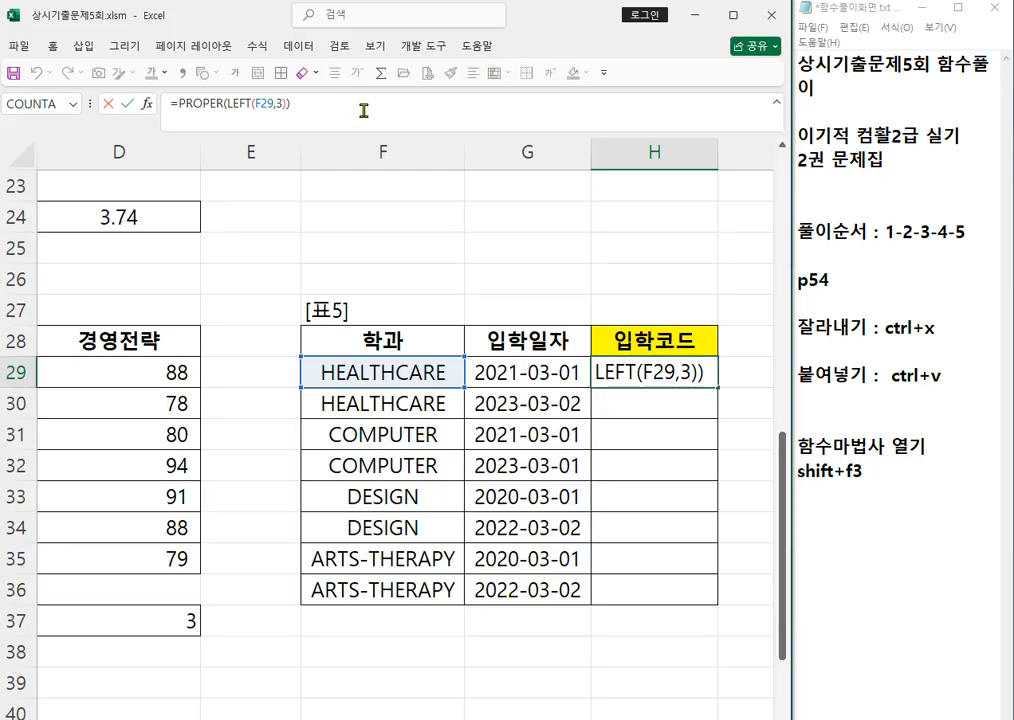
pyautogui.write('&Y')
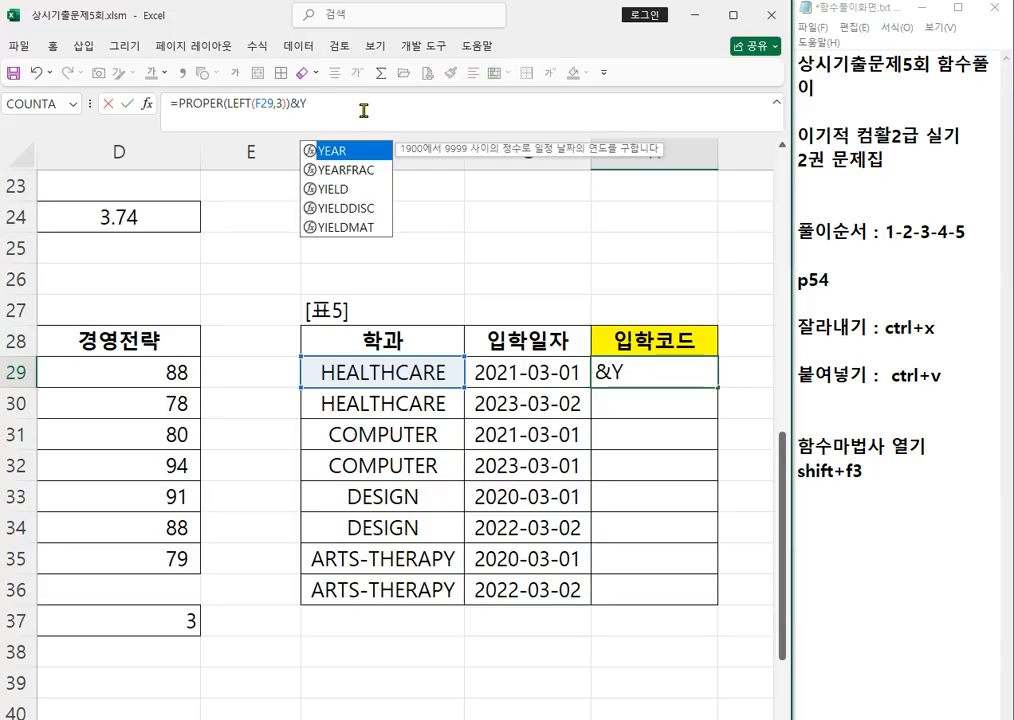
pyautogui.write('EAR(')
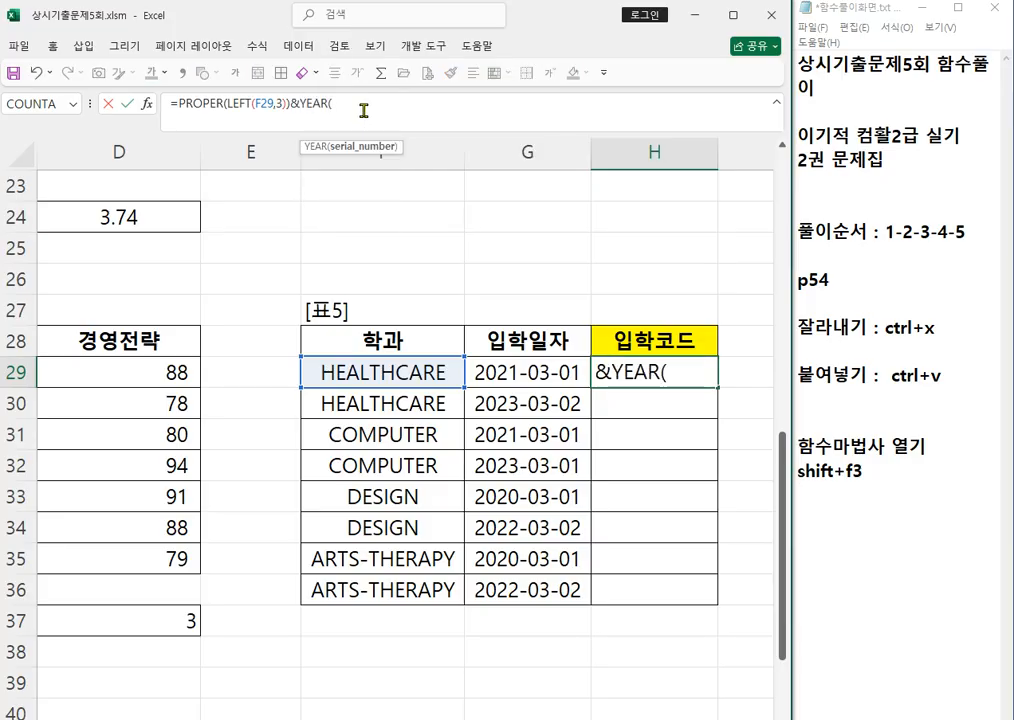
pyautogui.click(528, 373)
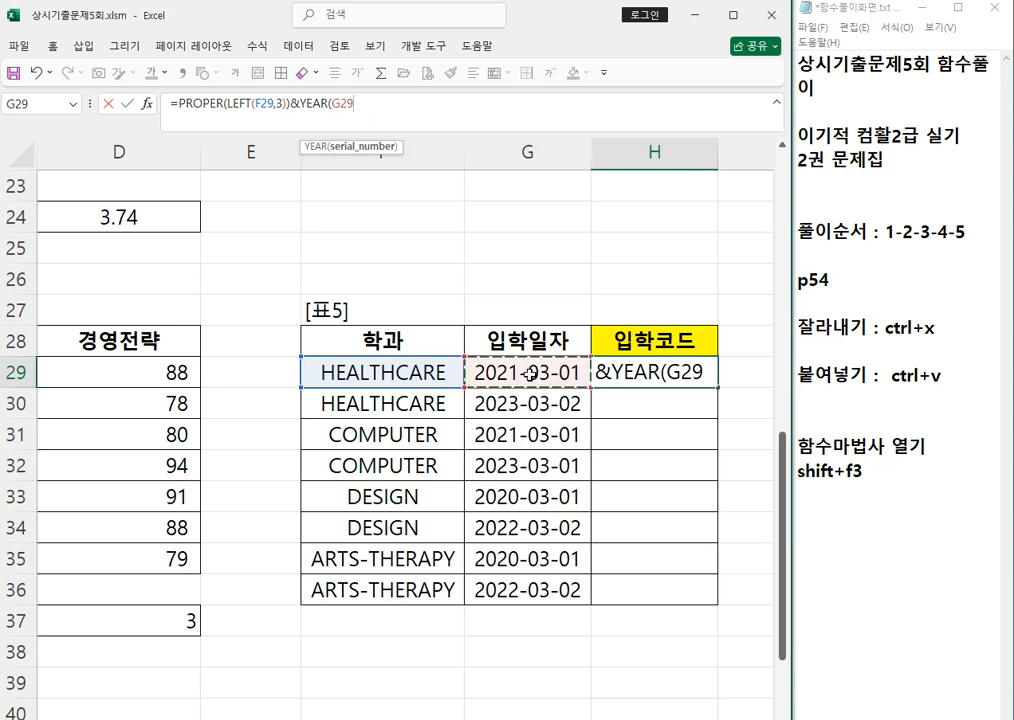
pyautogui.write(')')
pyautogui.press('Return')
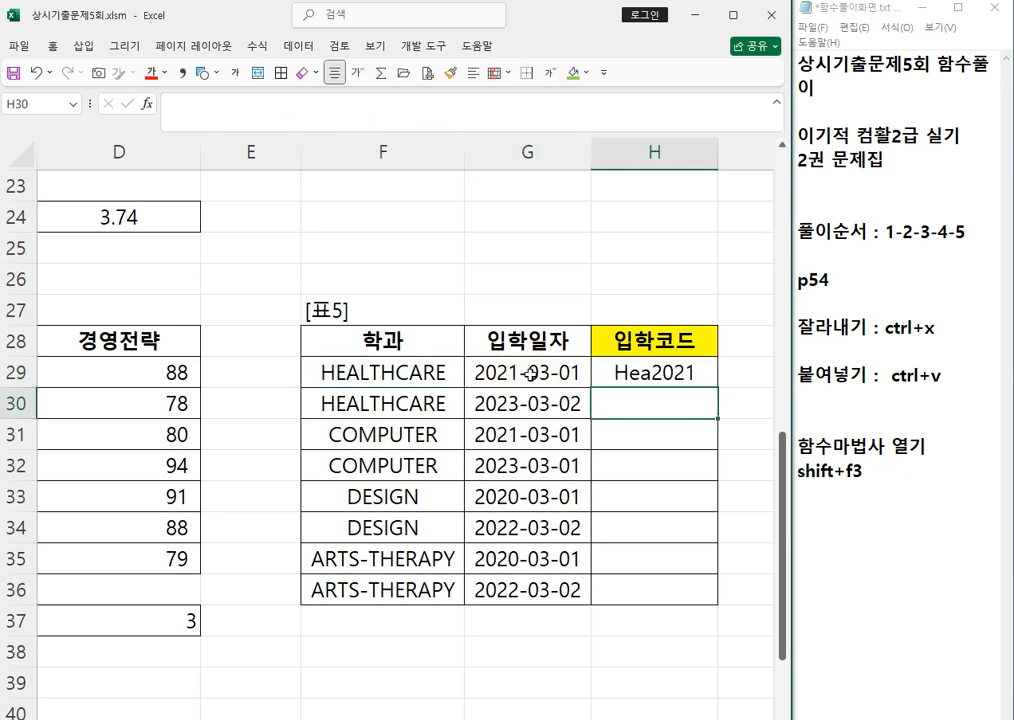
pyautogui.click(612, 376)
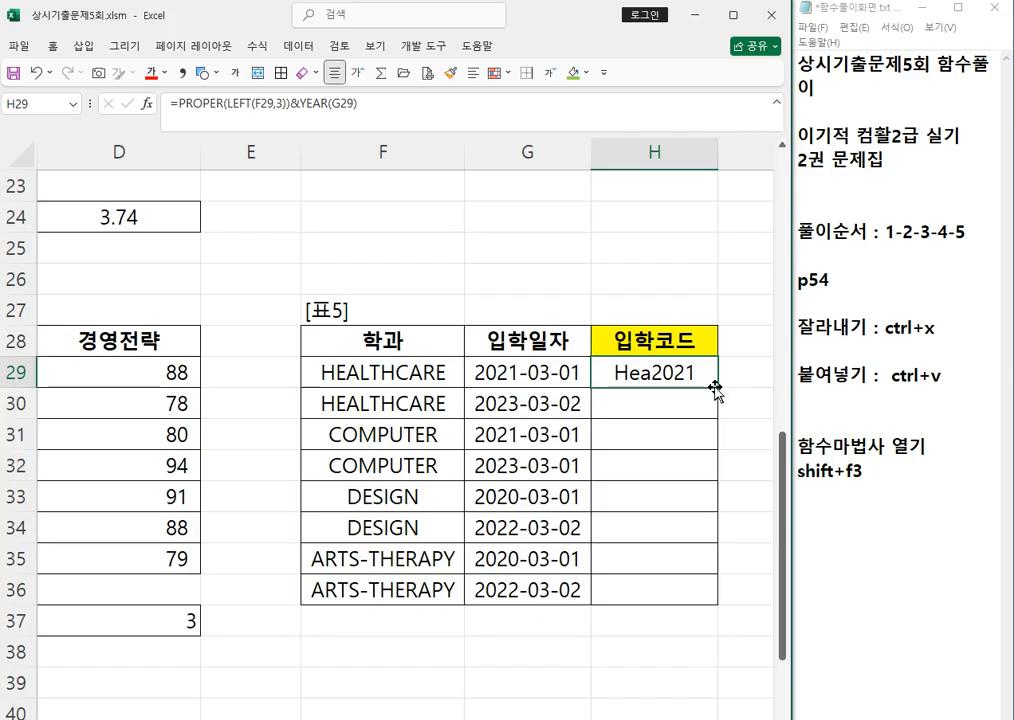
pyautogui.doubleClick(717, 387)
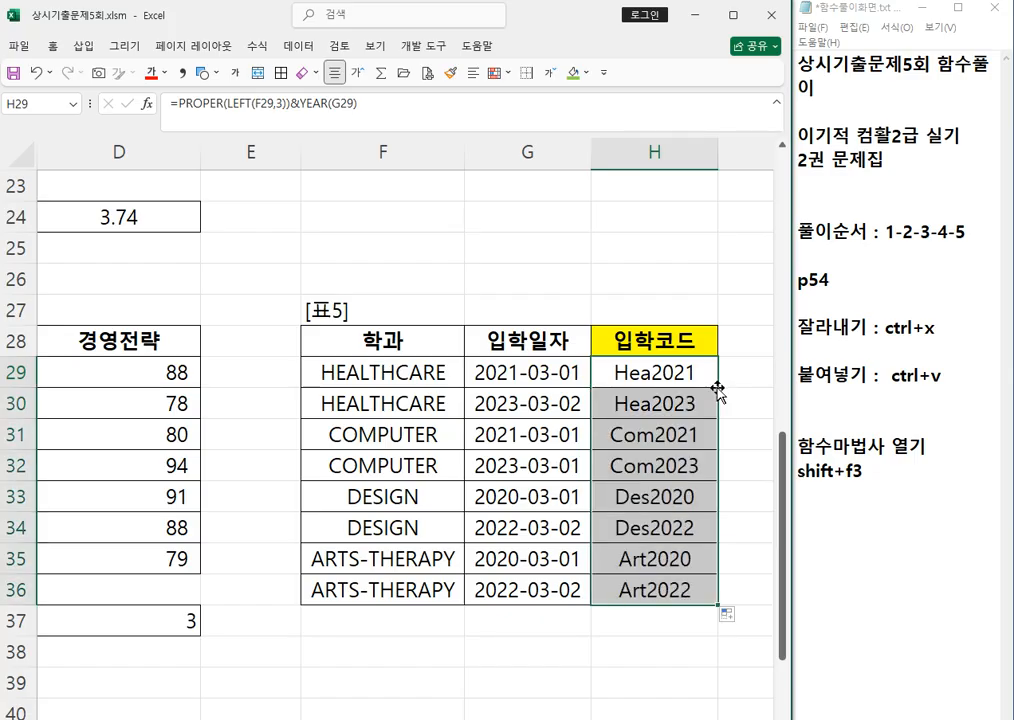